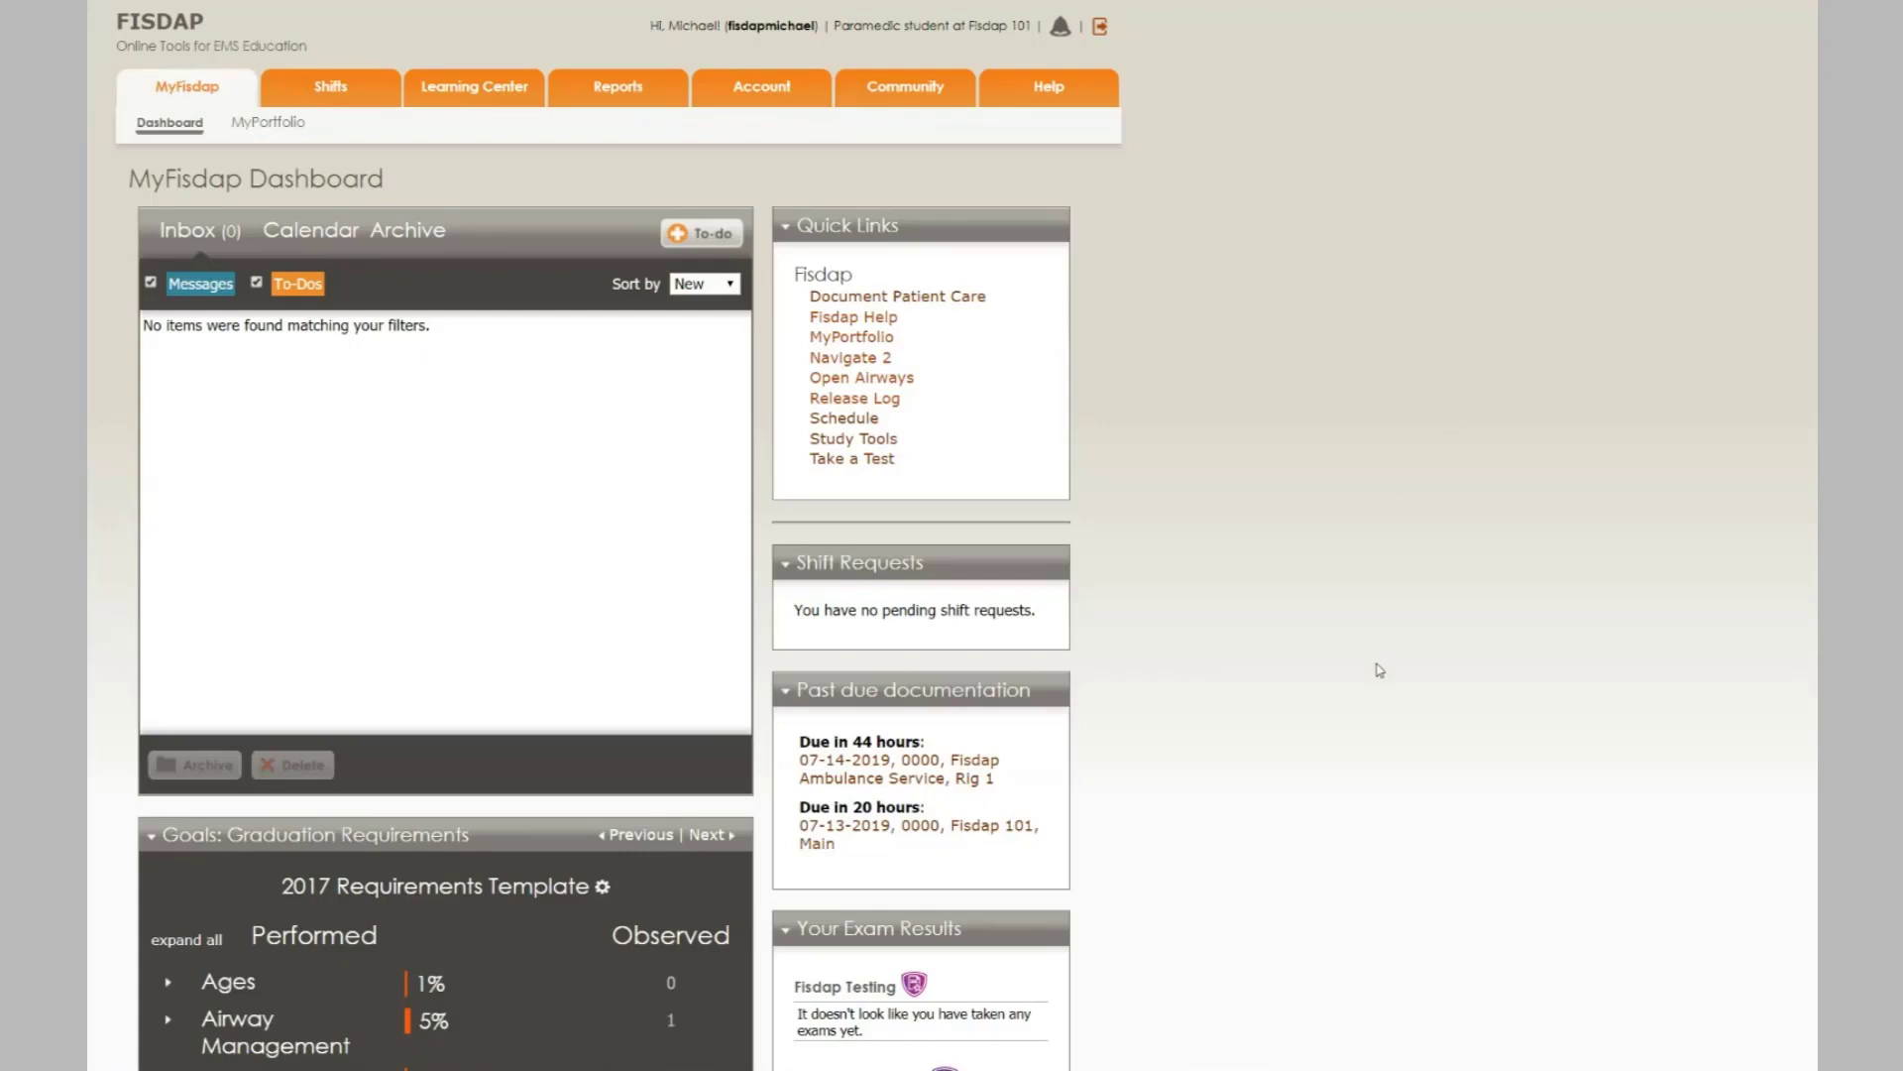
# - Go to the Skills & Pt. Care shift list from the Shifts menu
pyautogui.moveTo(334, 96)
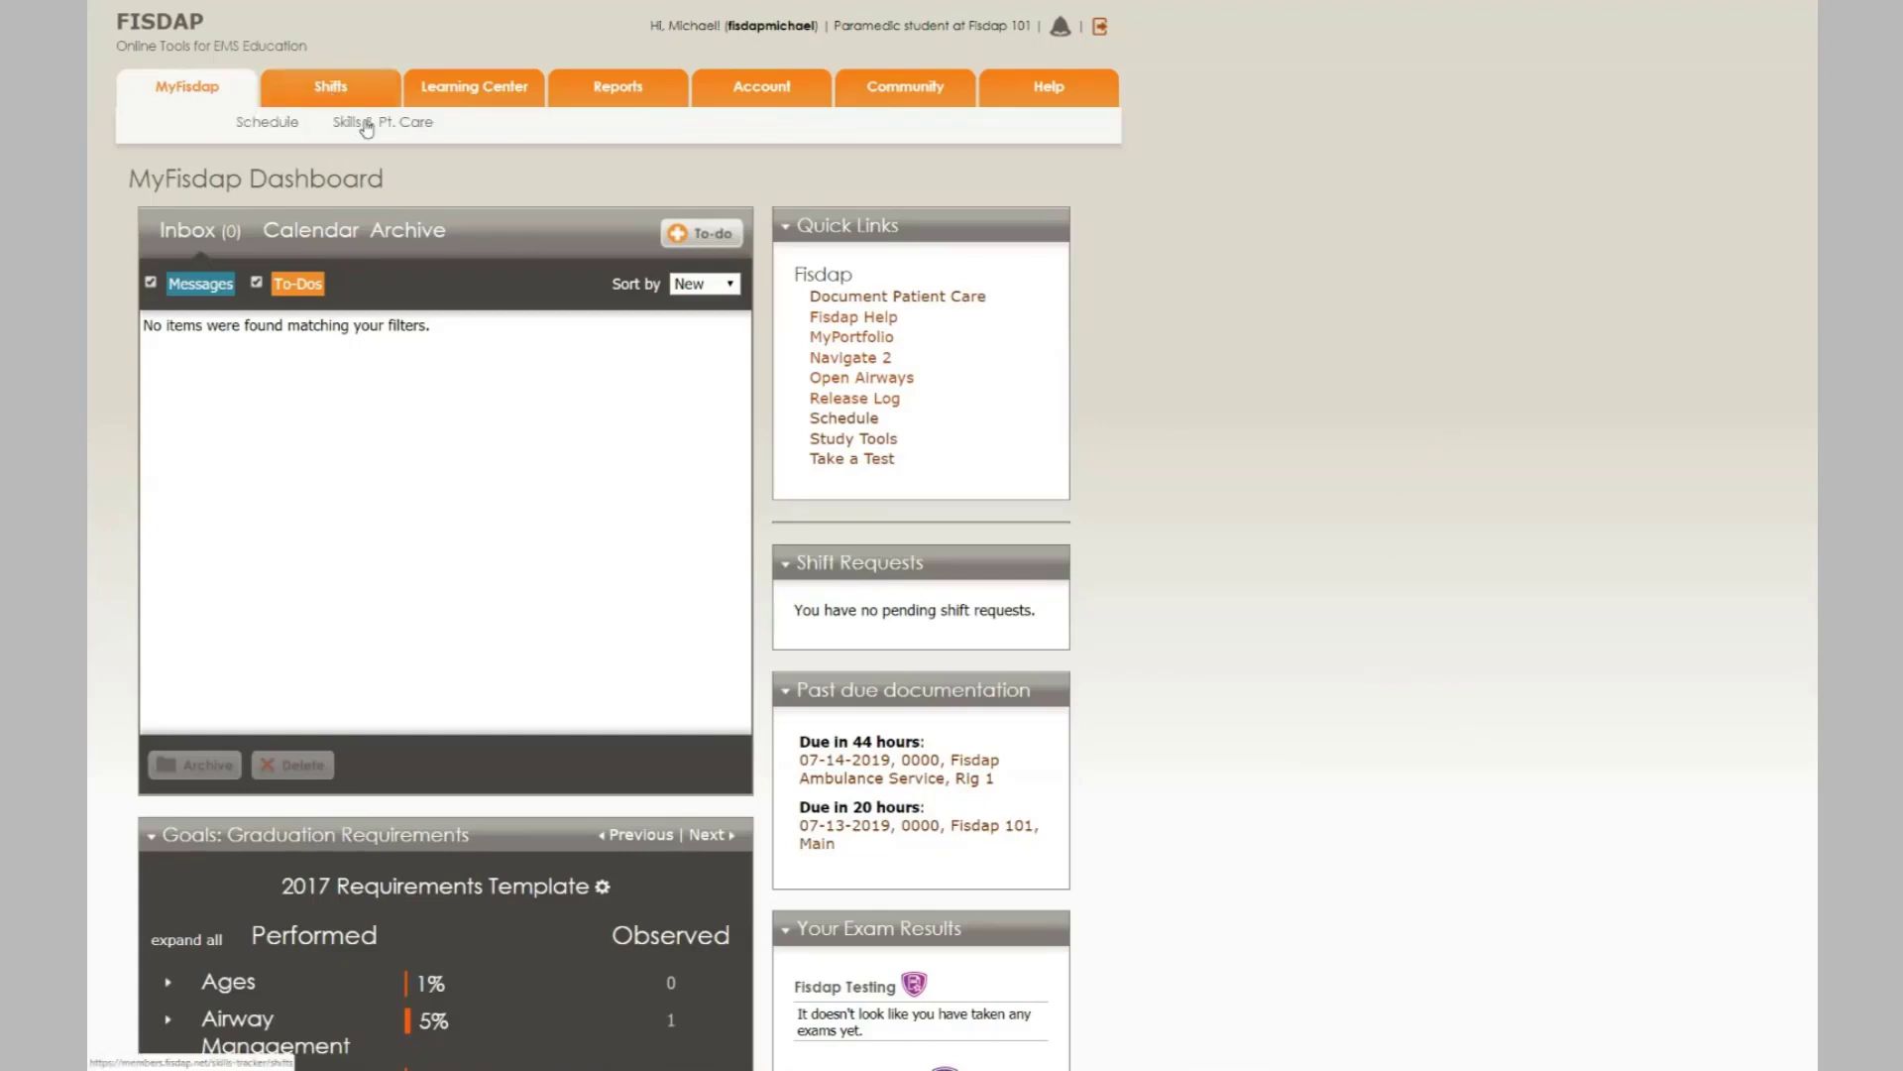
pyautogui.click(365, 122)
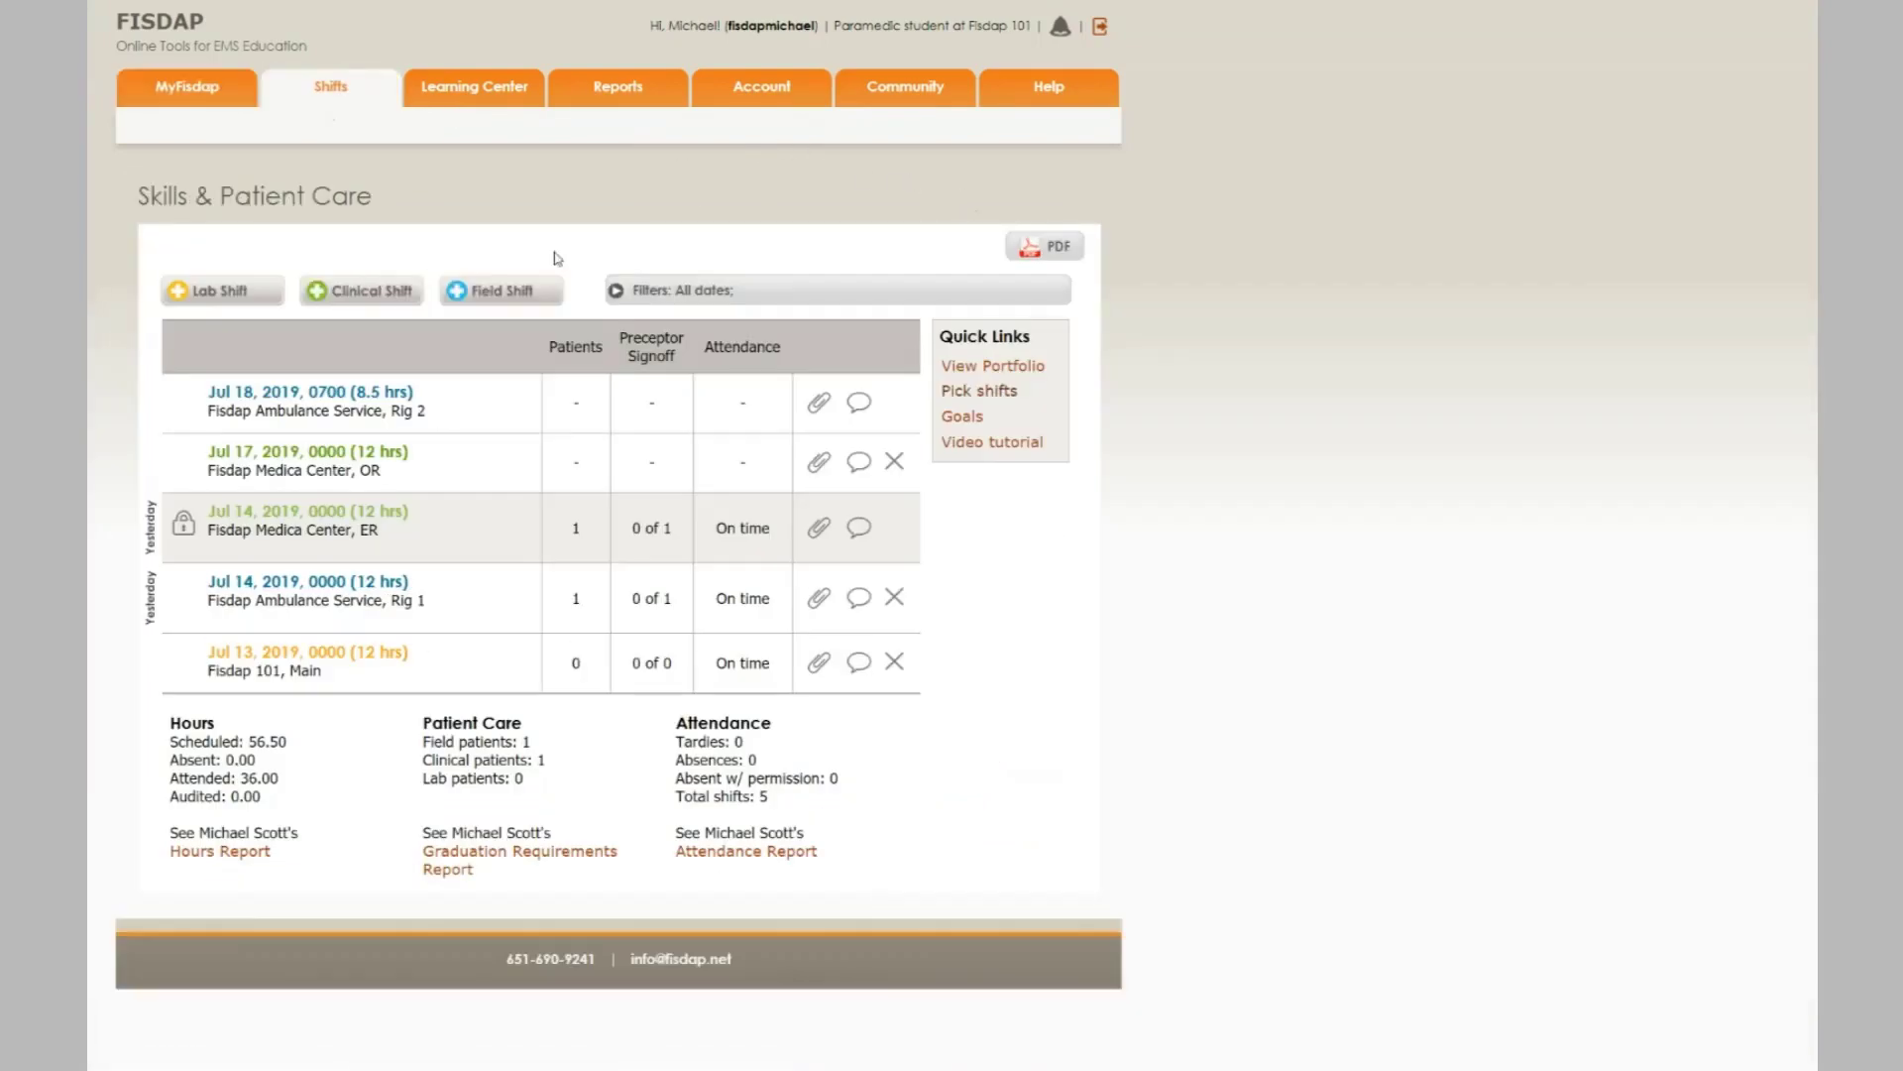
# - Open the Jul 13, 2019 Fisdap 101 lab shift, show Lab Goals, and add a new patient
pyautogui.click(320, 655)
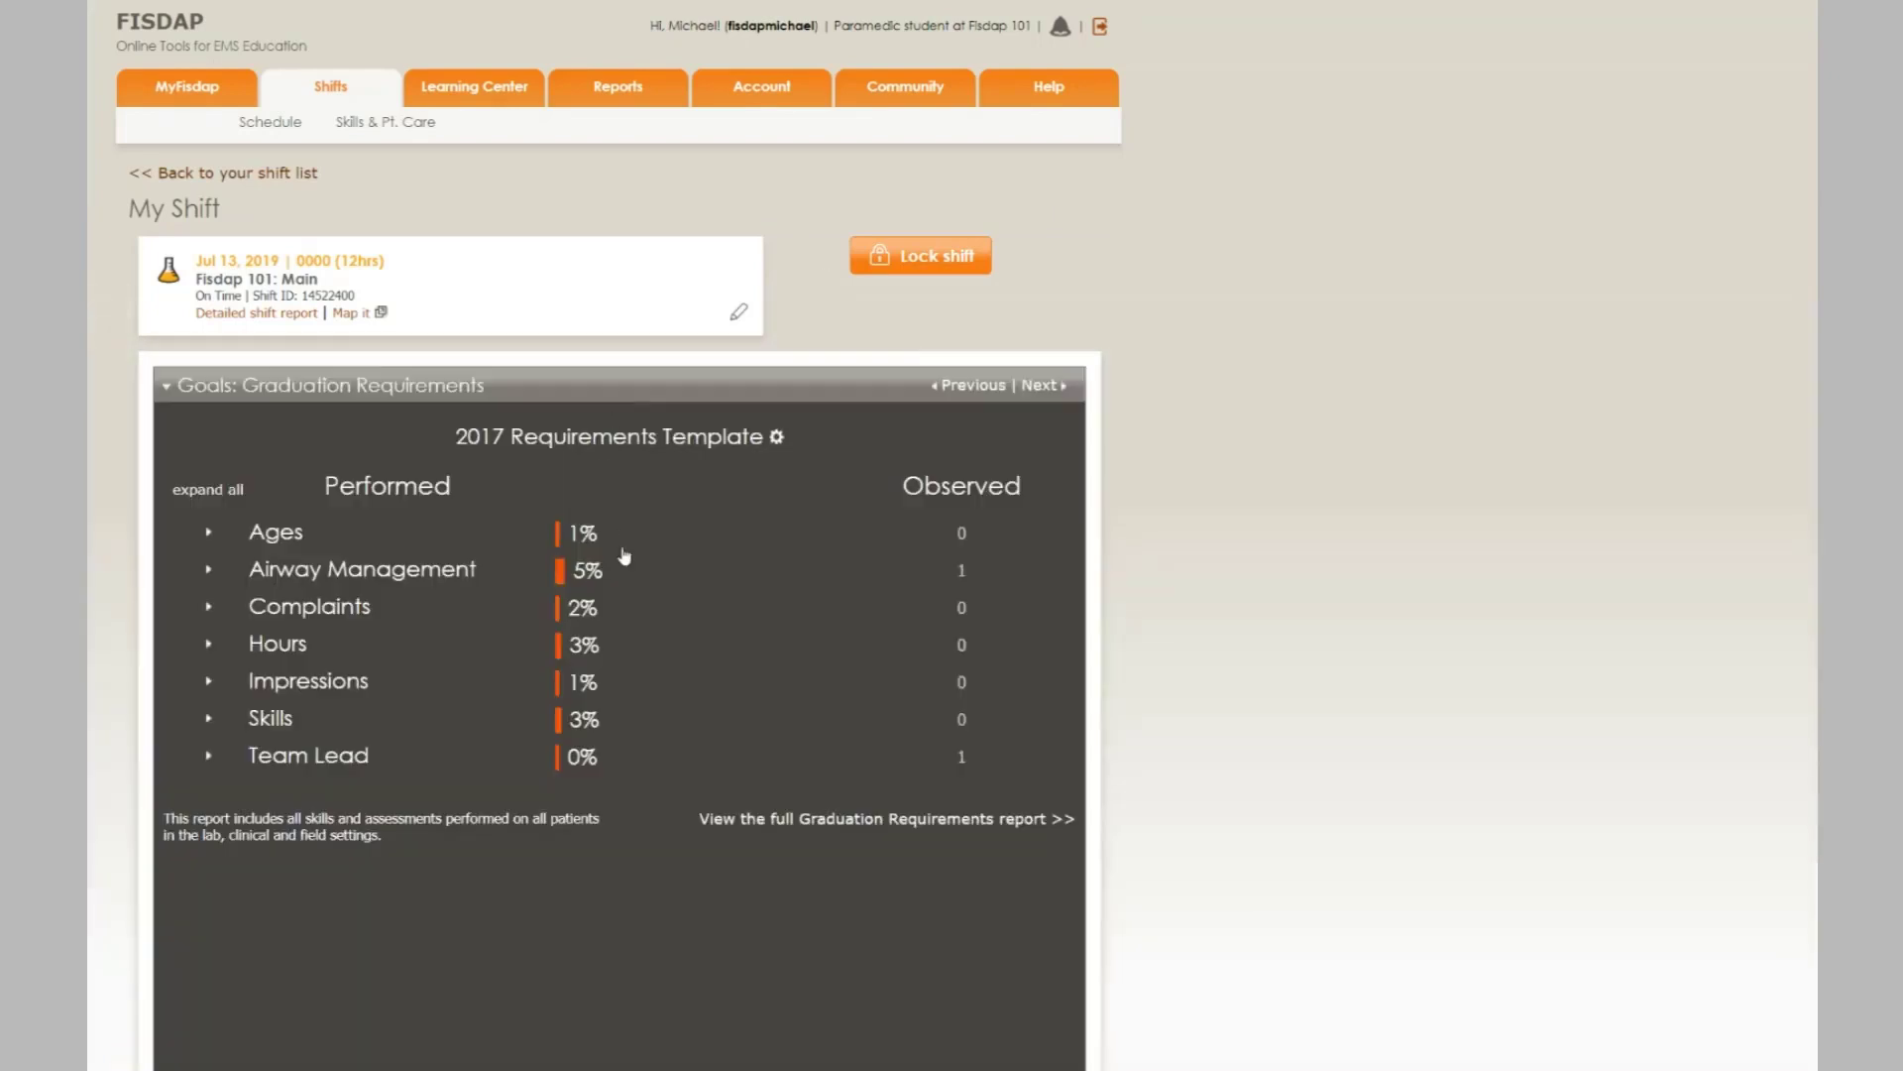
pyautogui.click(937, 386)
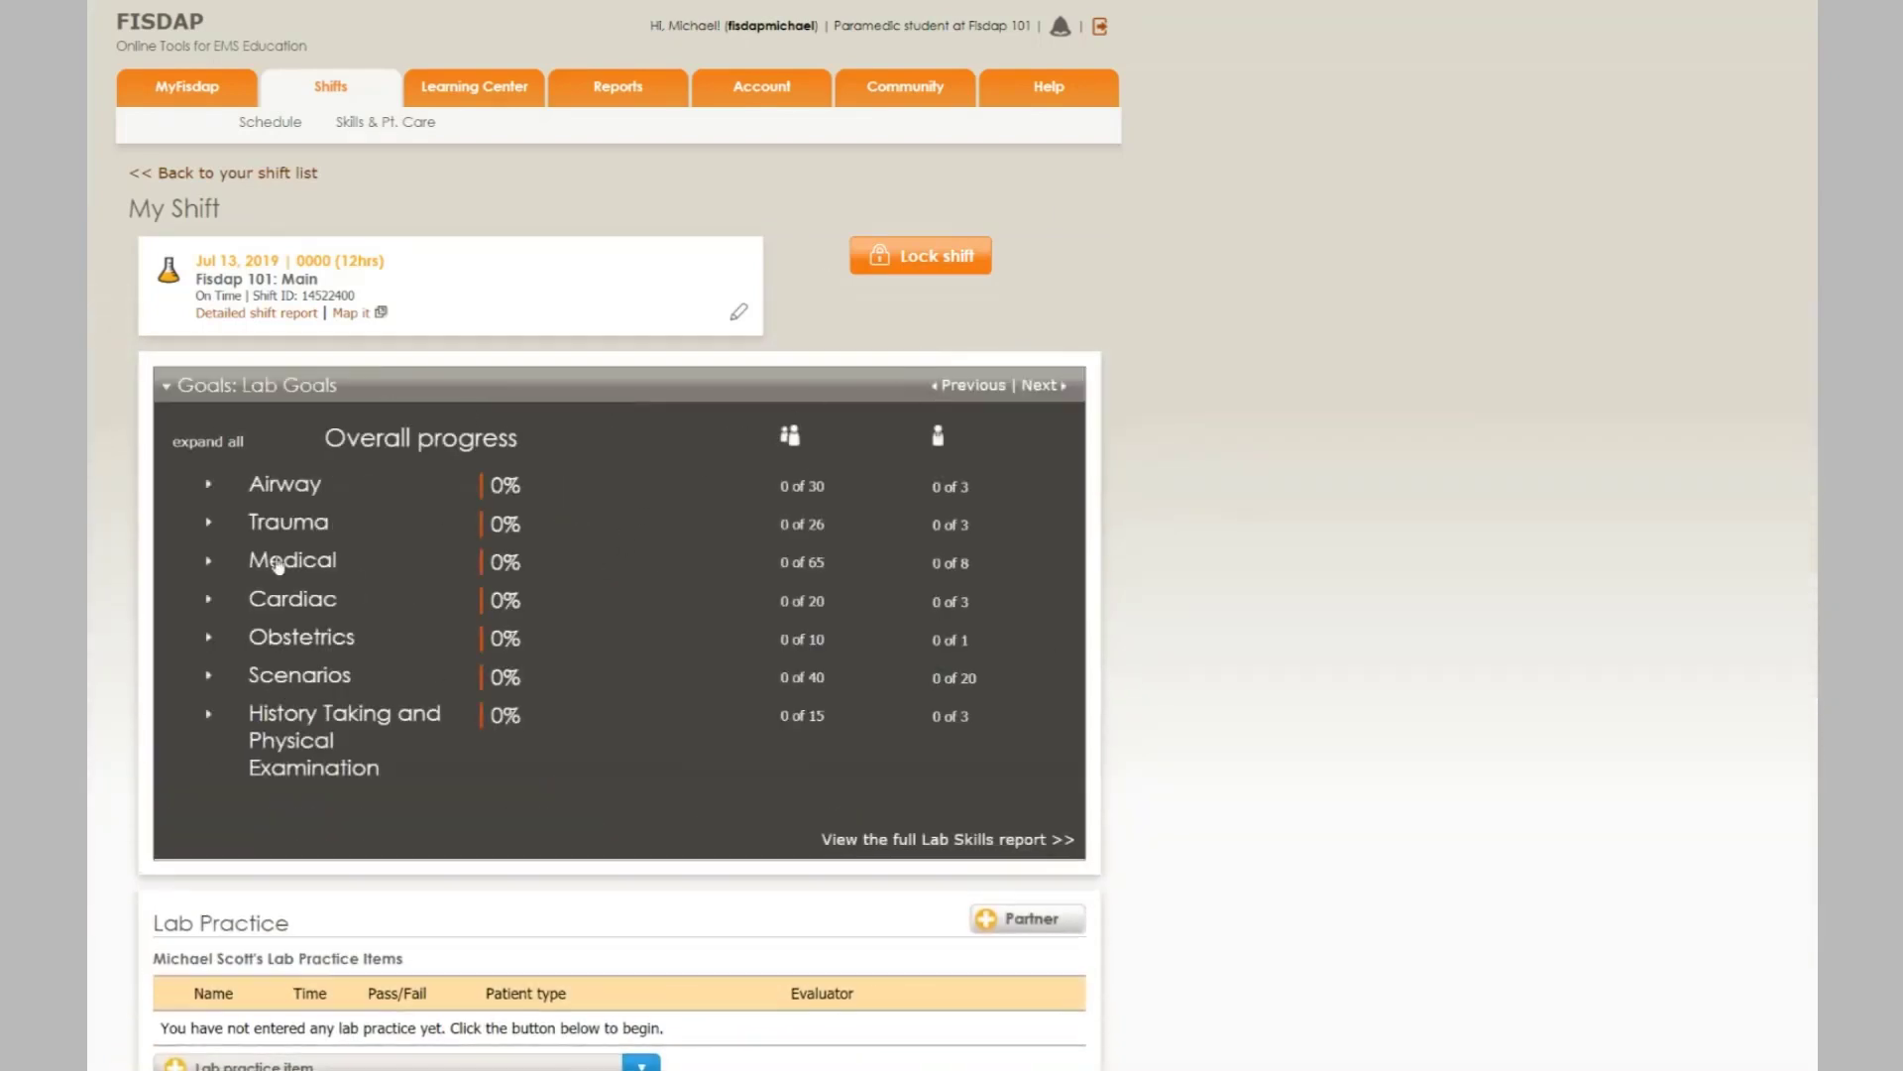
pyautogui.scroll(-1, 1138, 636)
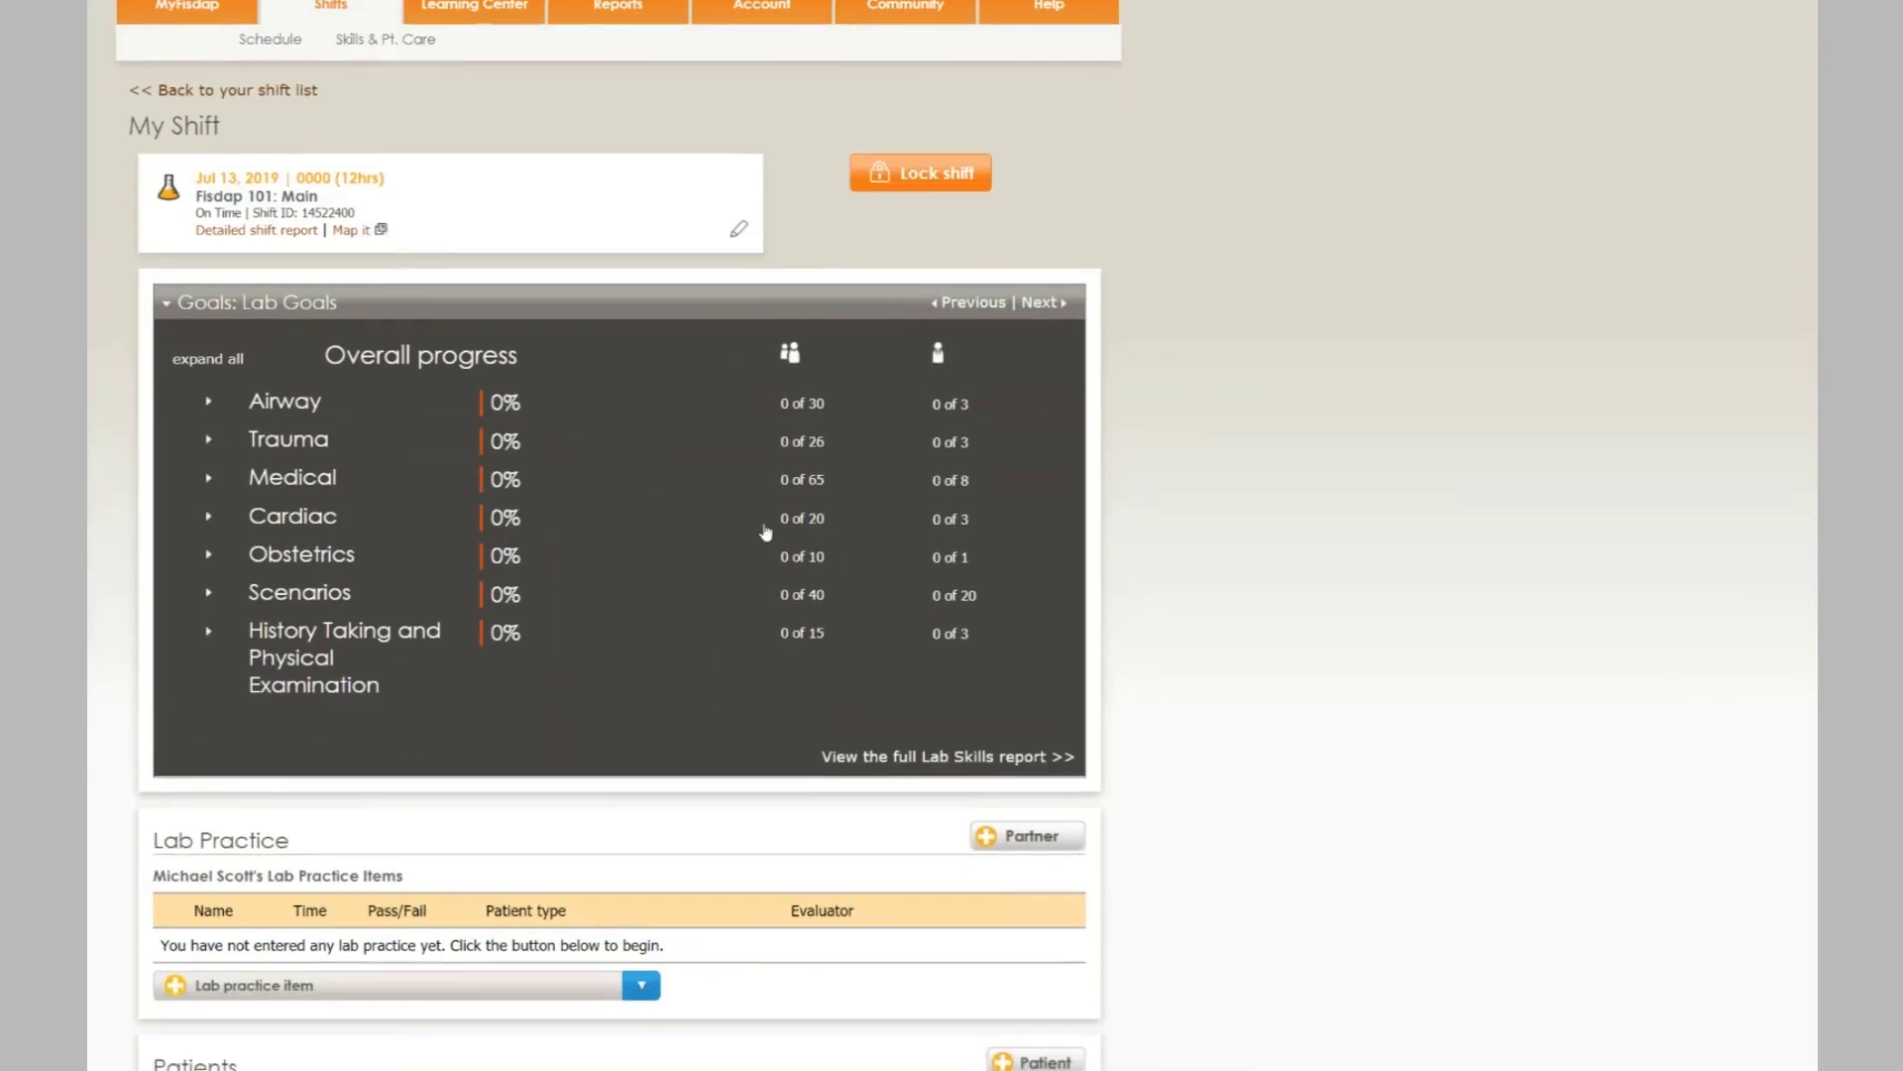
pyautogui.scroll(-2, 1291, 634)
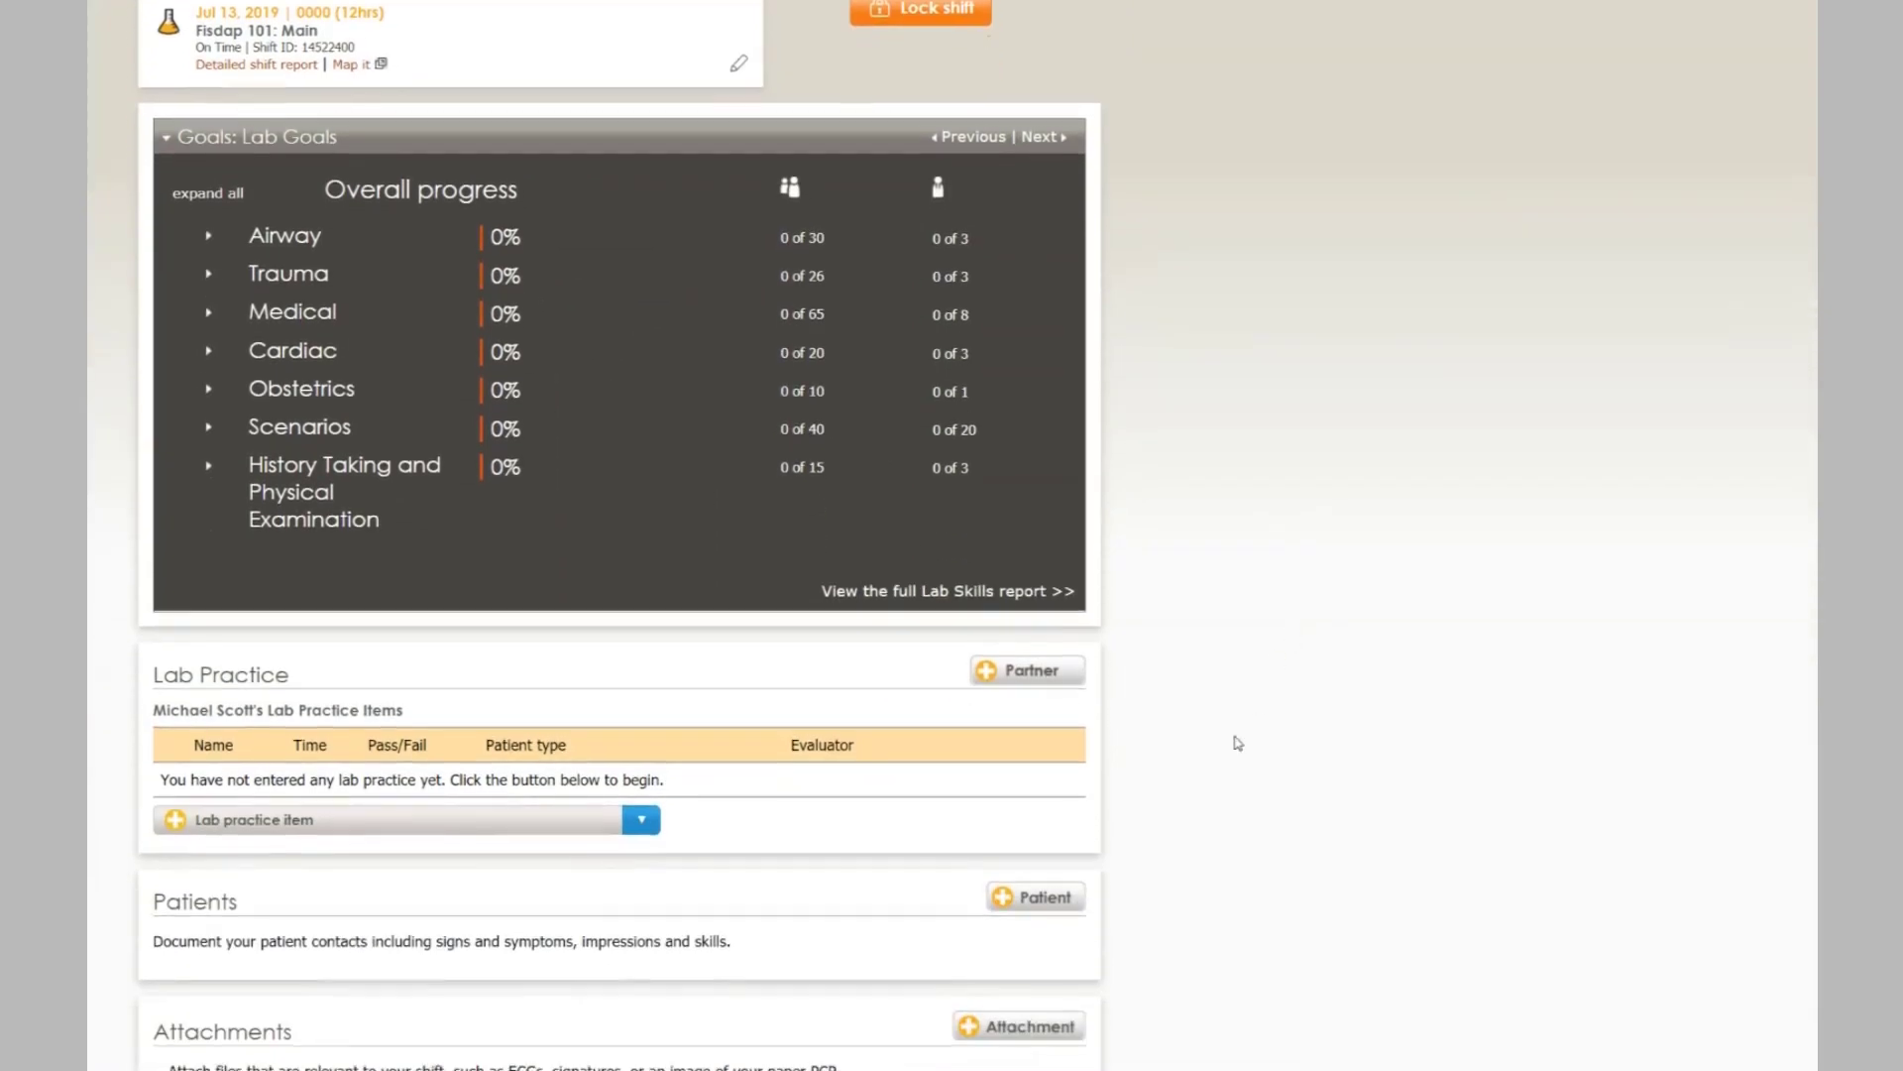
pyautogui.scroll(-3, 758, 716)
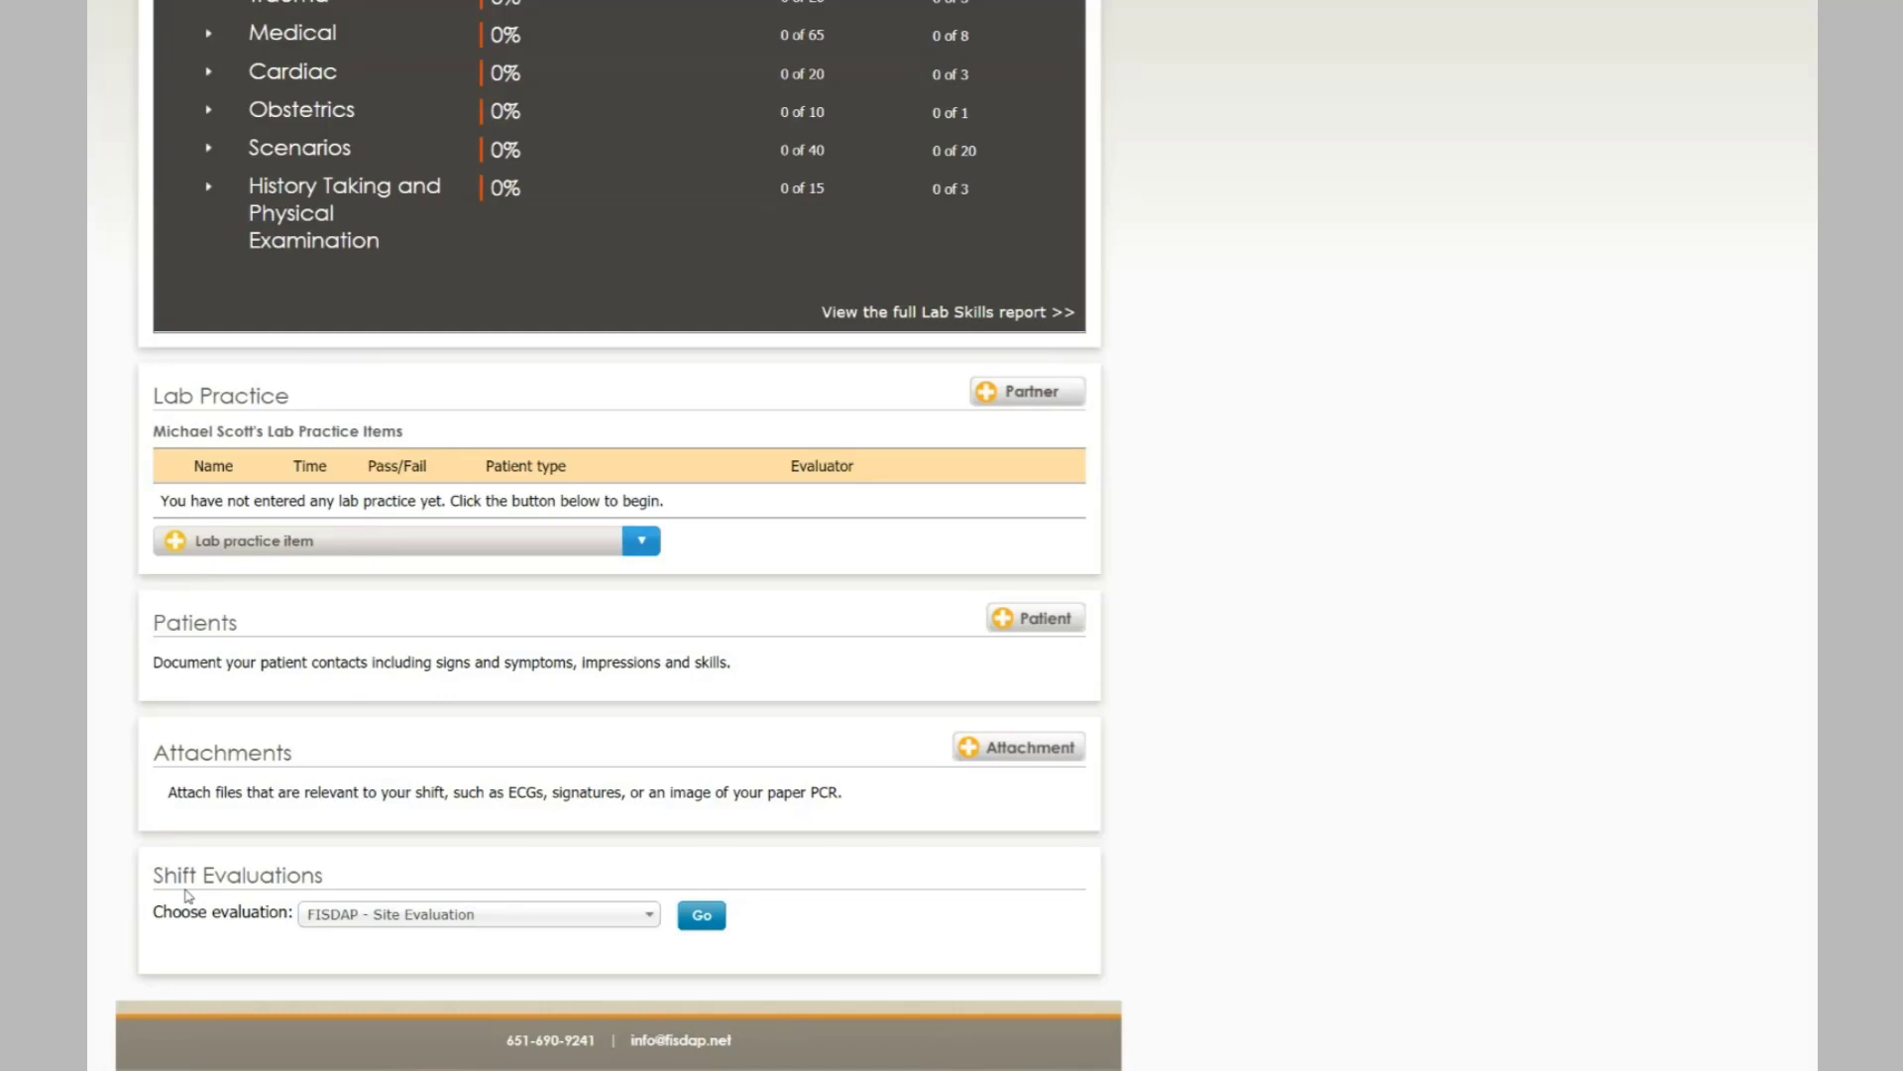
pyautogui.click(1025, 631)
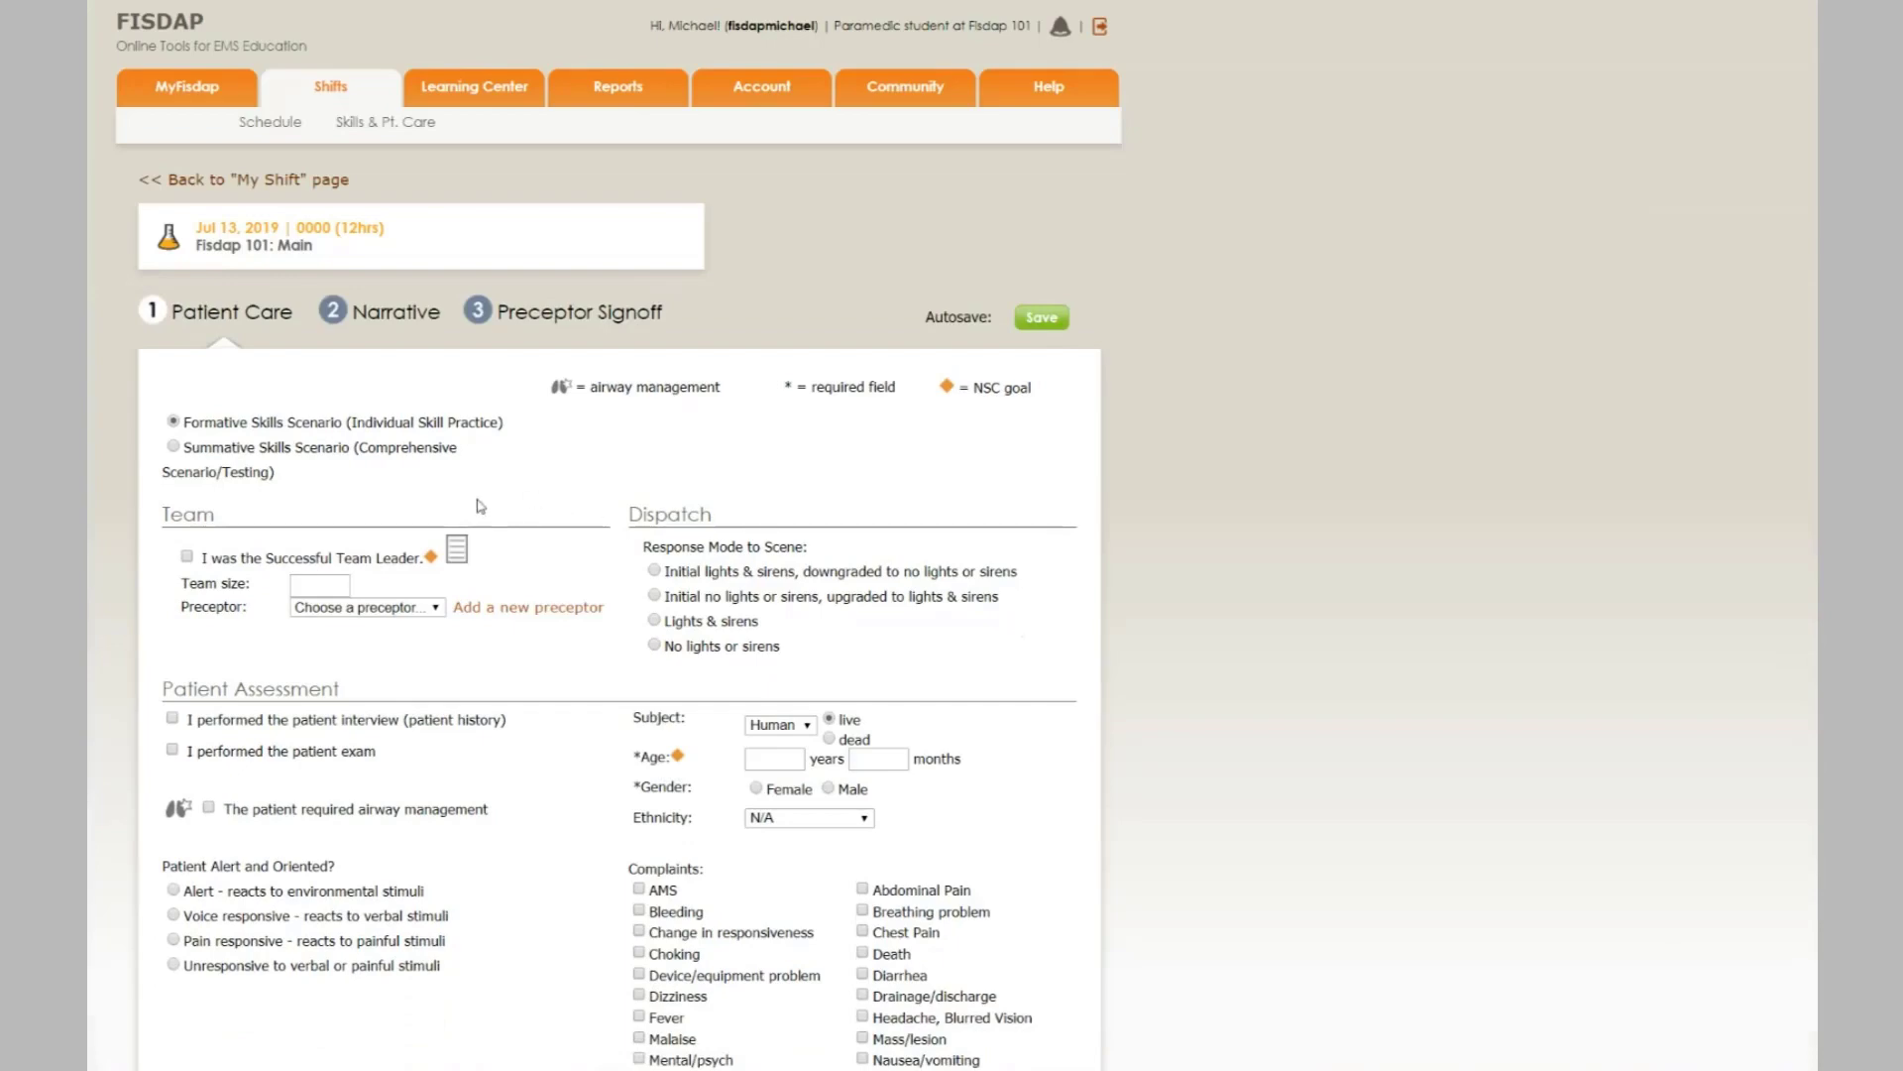
# - Scroll through the sections of the new, blank Patient Care form
pyautogui.scroll(-9, 694, 629)
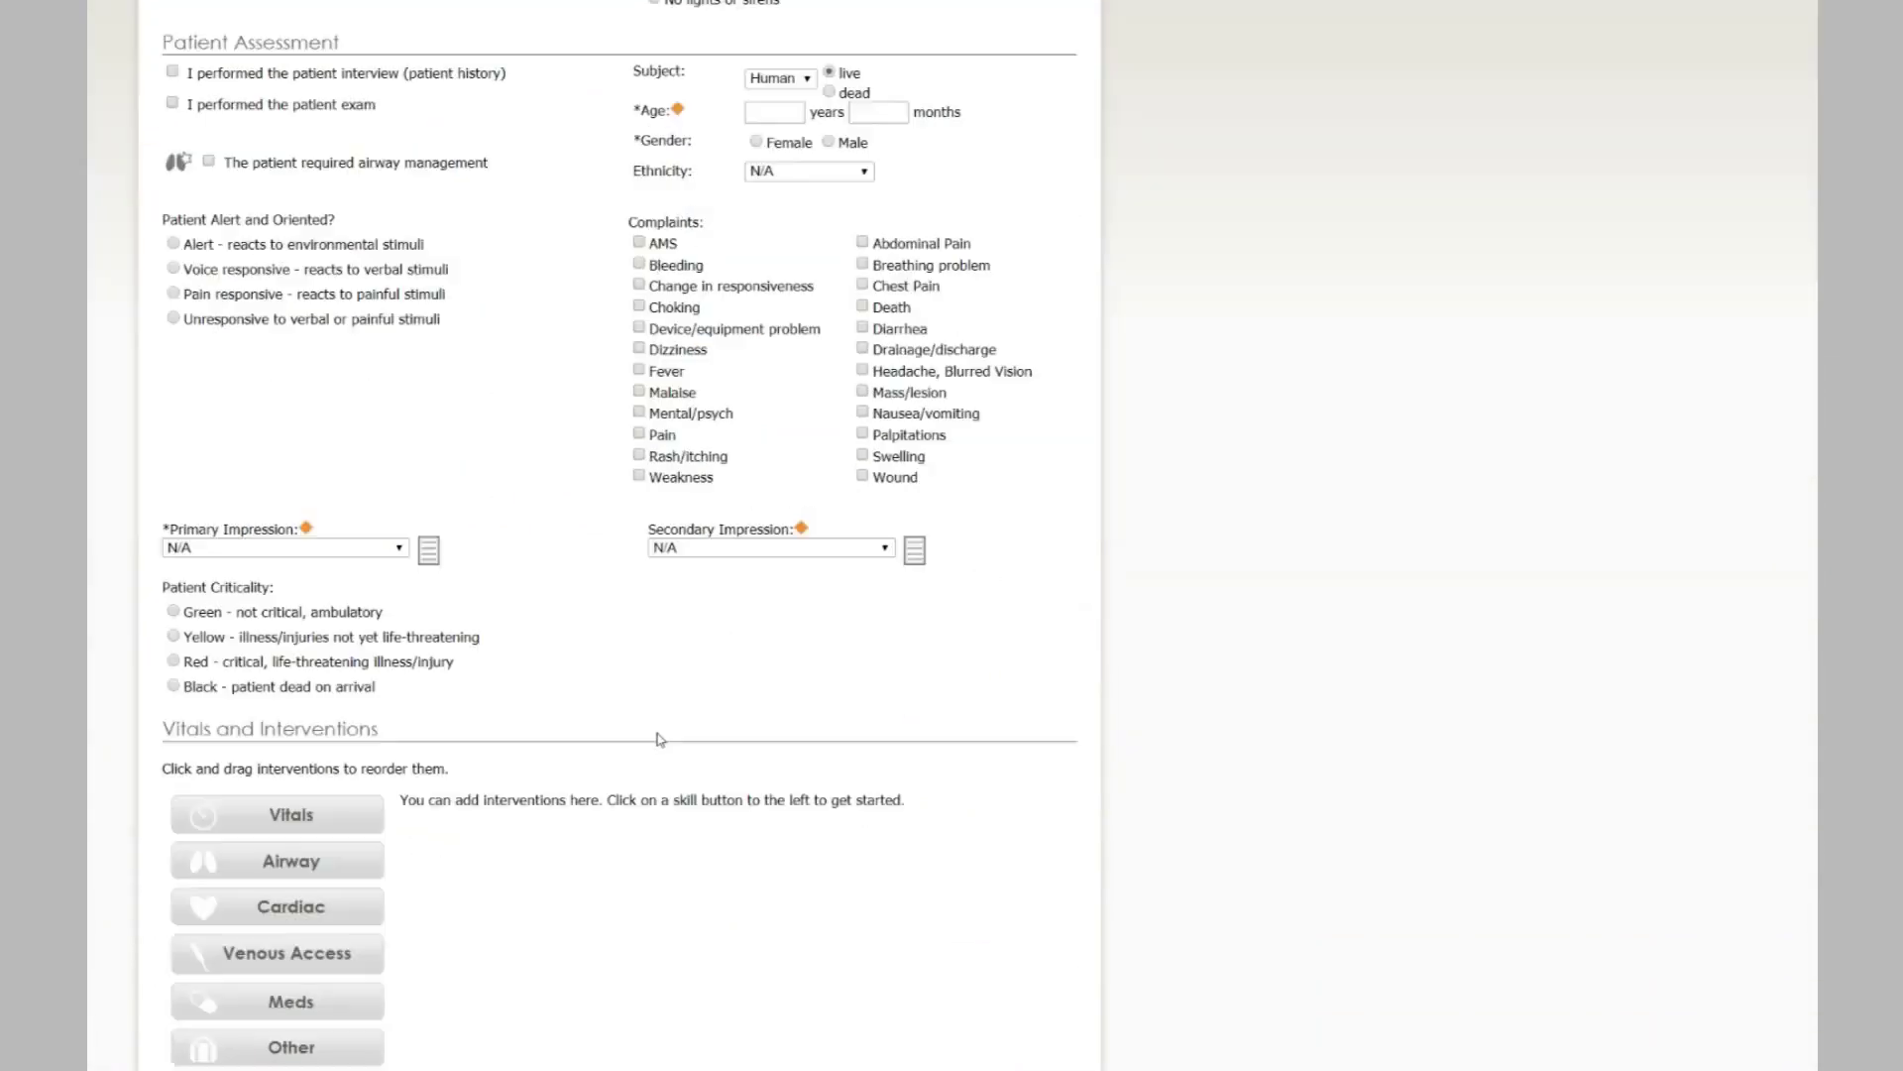
pyautogui.scroll(3, 502, 929)
pyautogui.scroll(3, 502, 927)
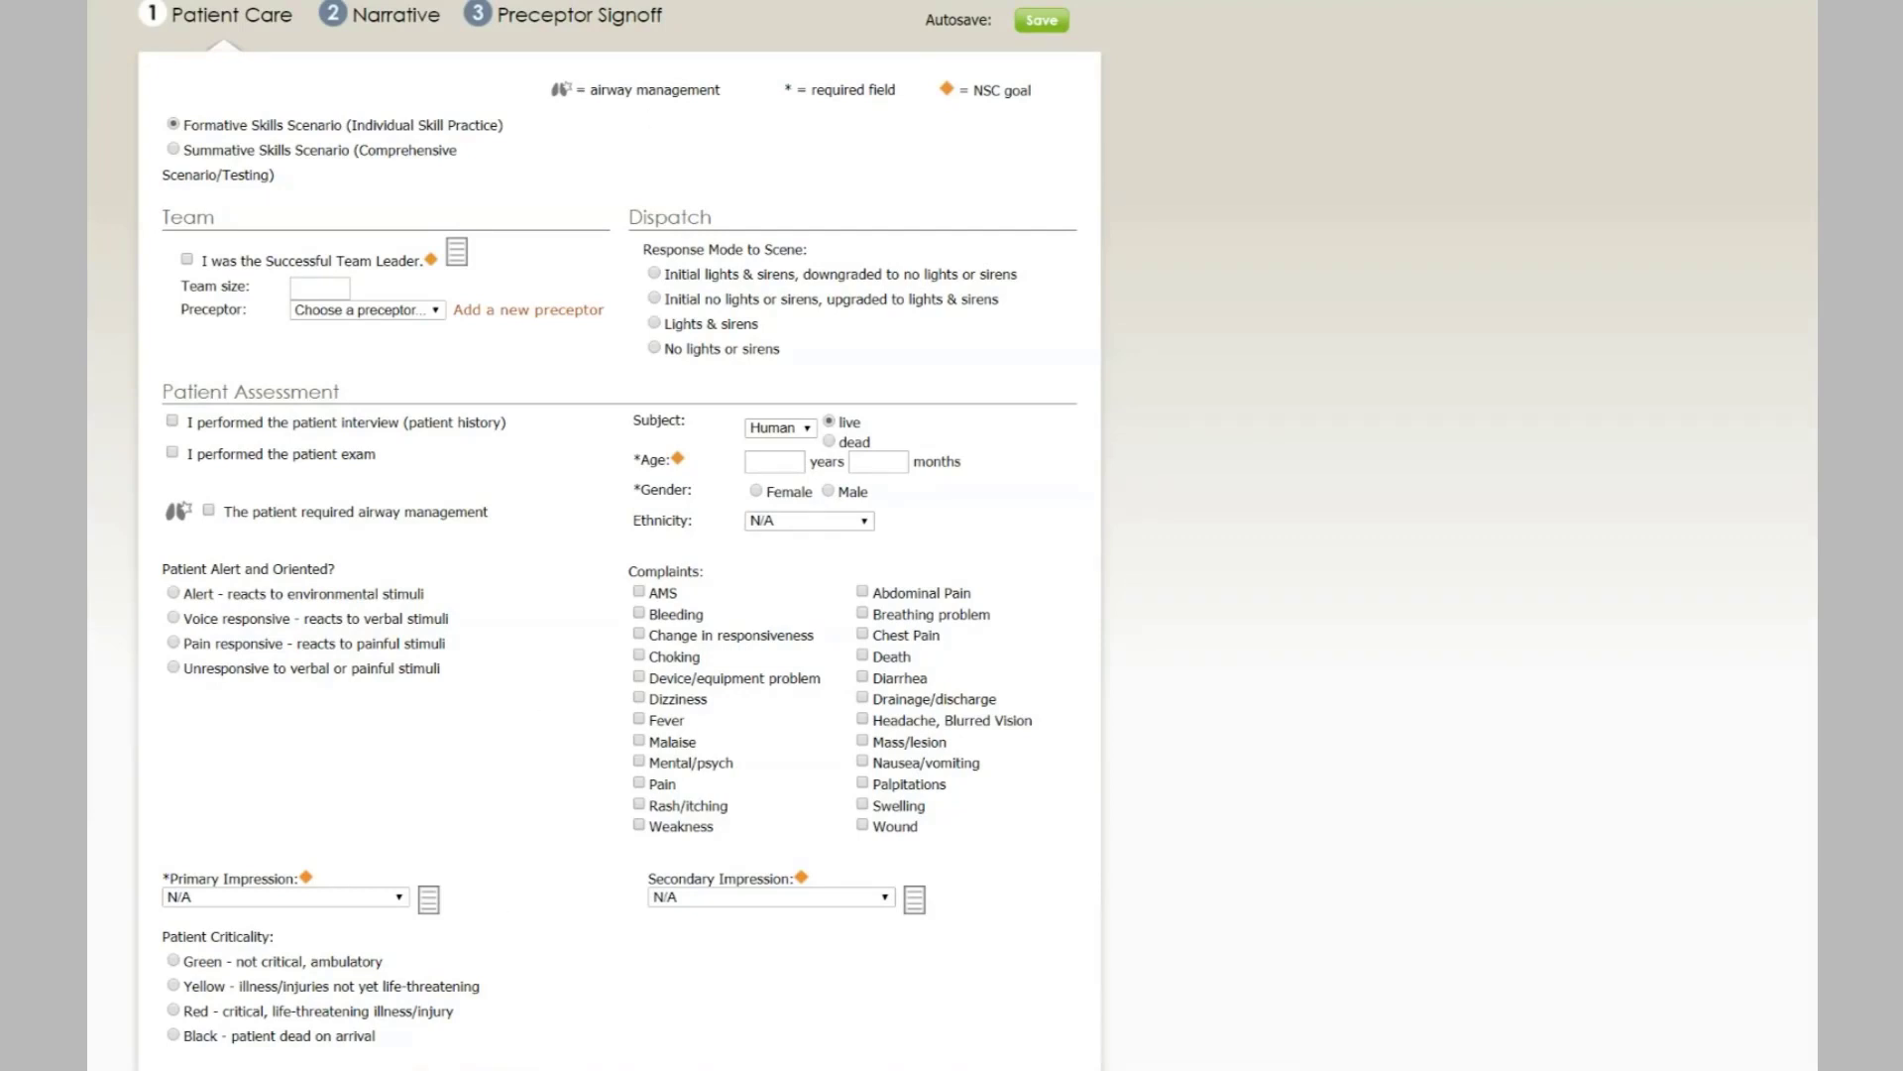
pyautogui.scroll(2, 692, 337)
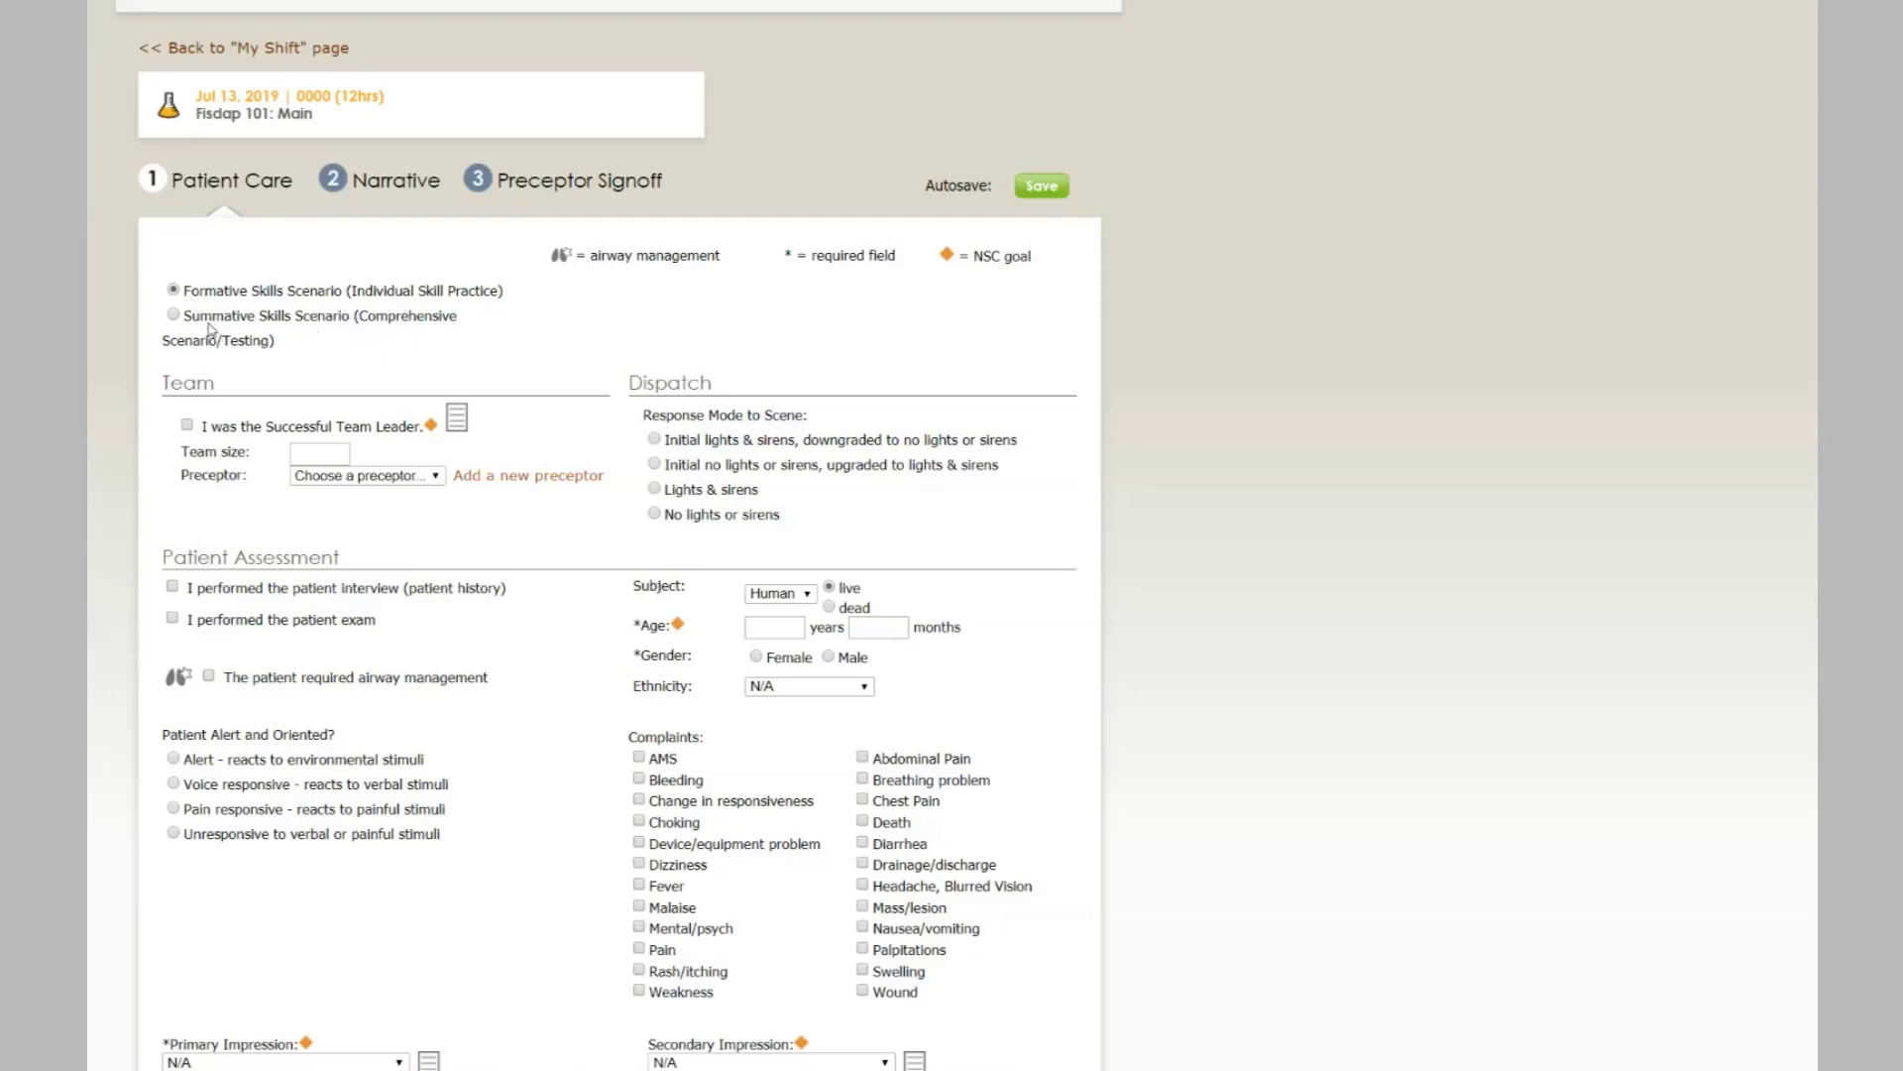
# - Mark the patient record as a Summative Skills Scenario
pyautogui.click(179, 316)
pyautogui.scroll(-2, 450, 347)
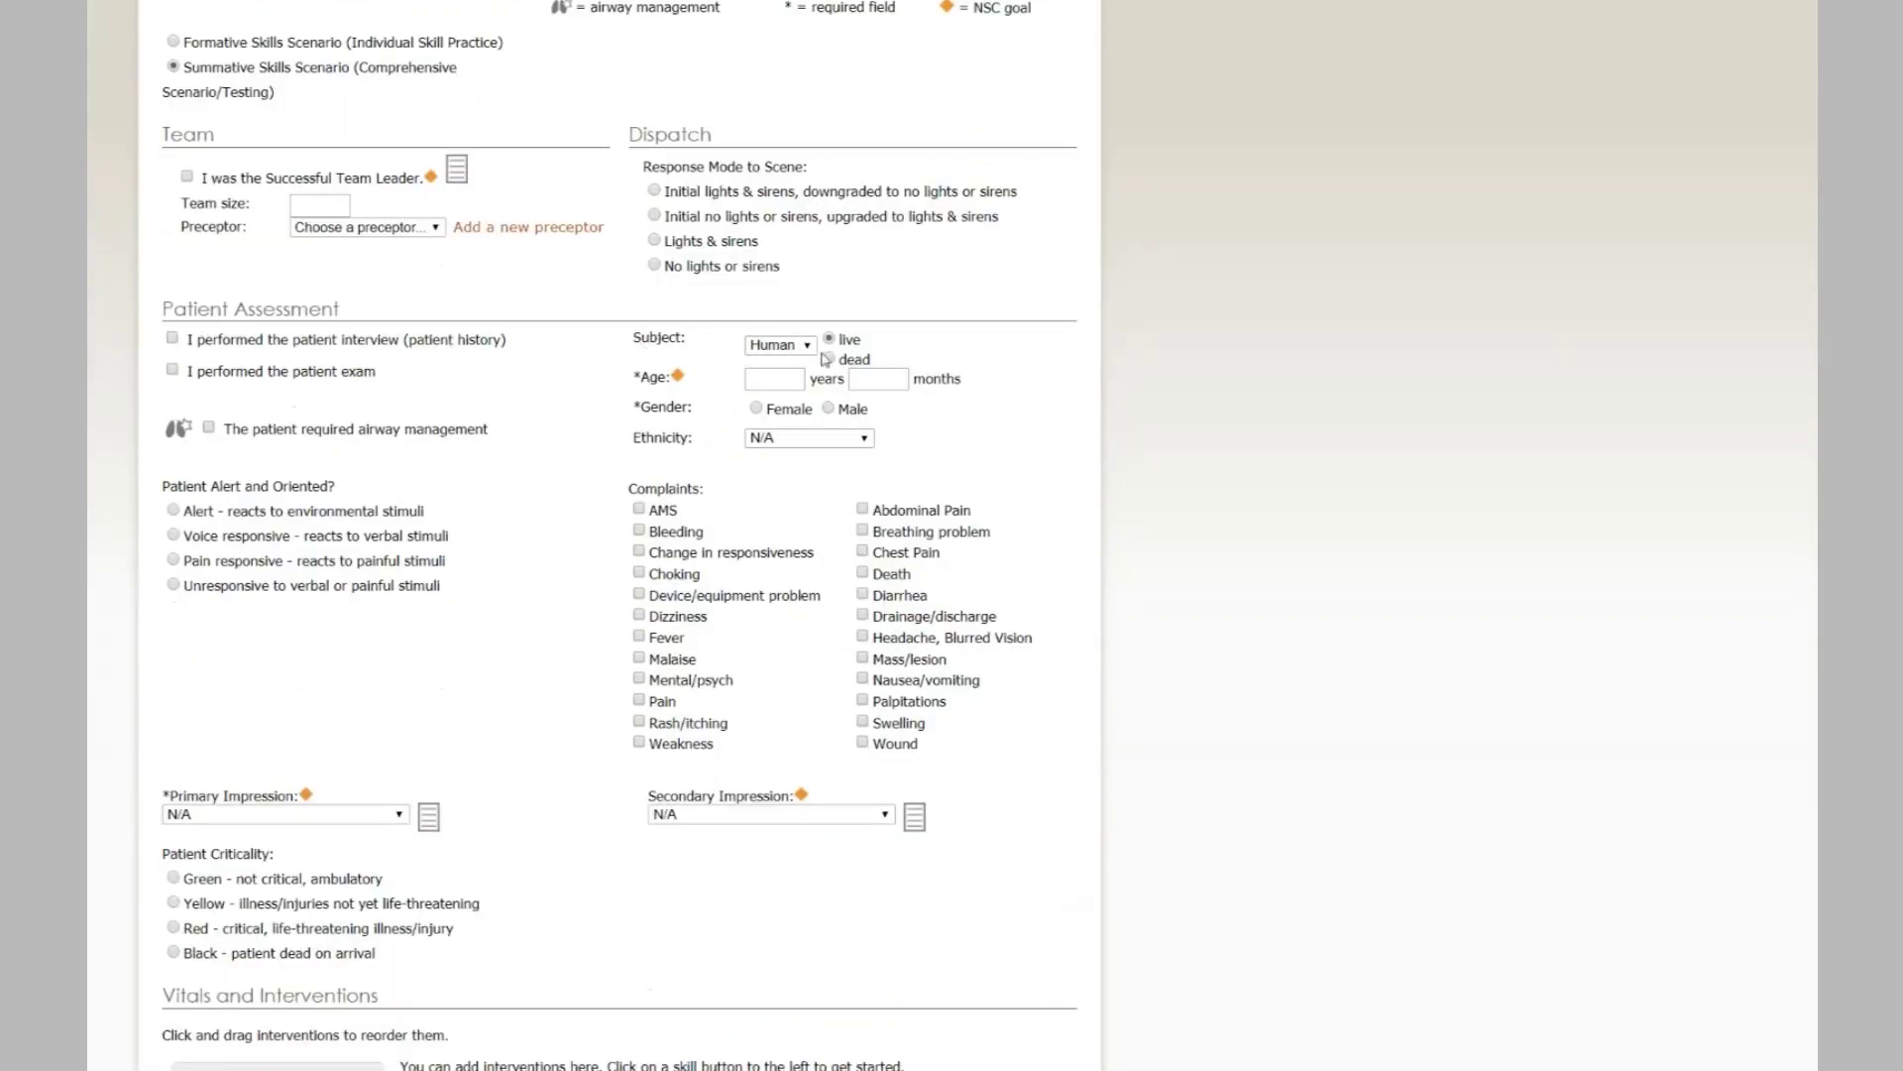
pyautogui.scroll(-1, 670, 363)
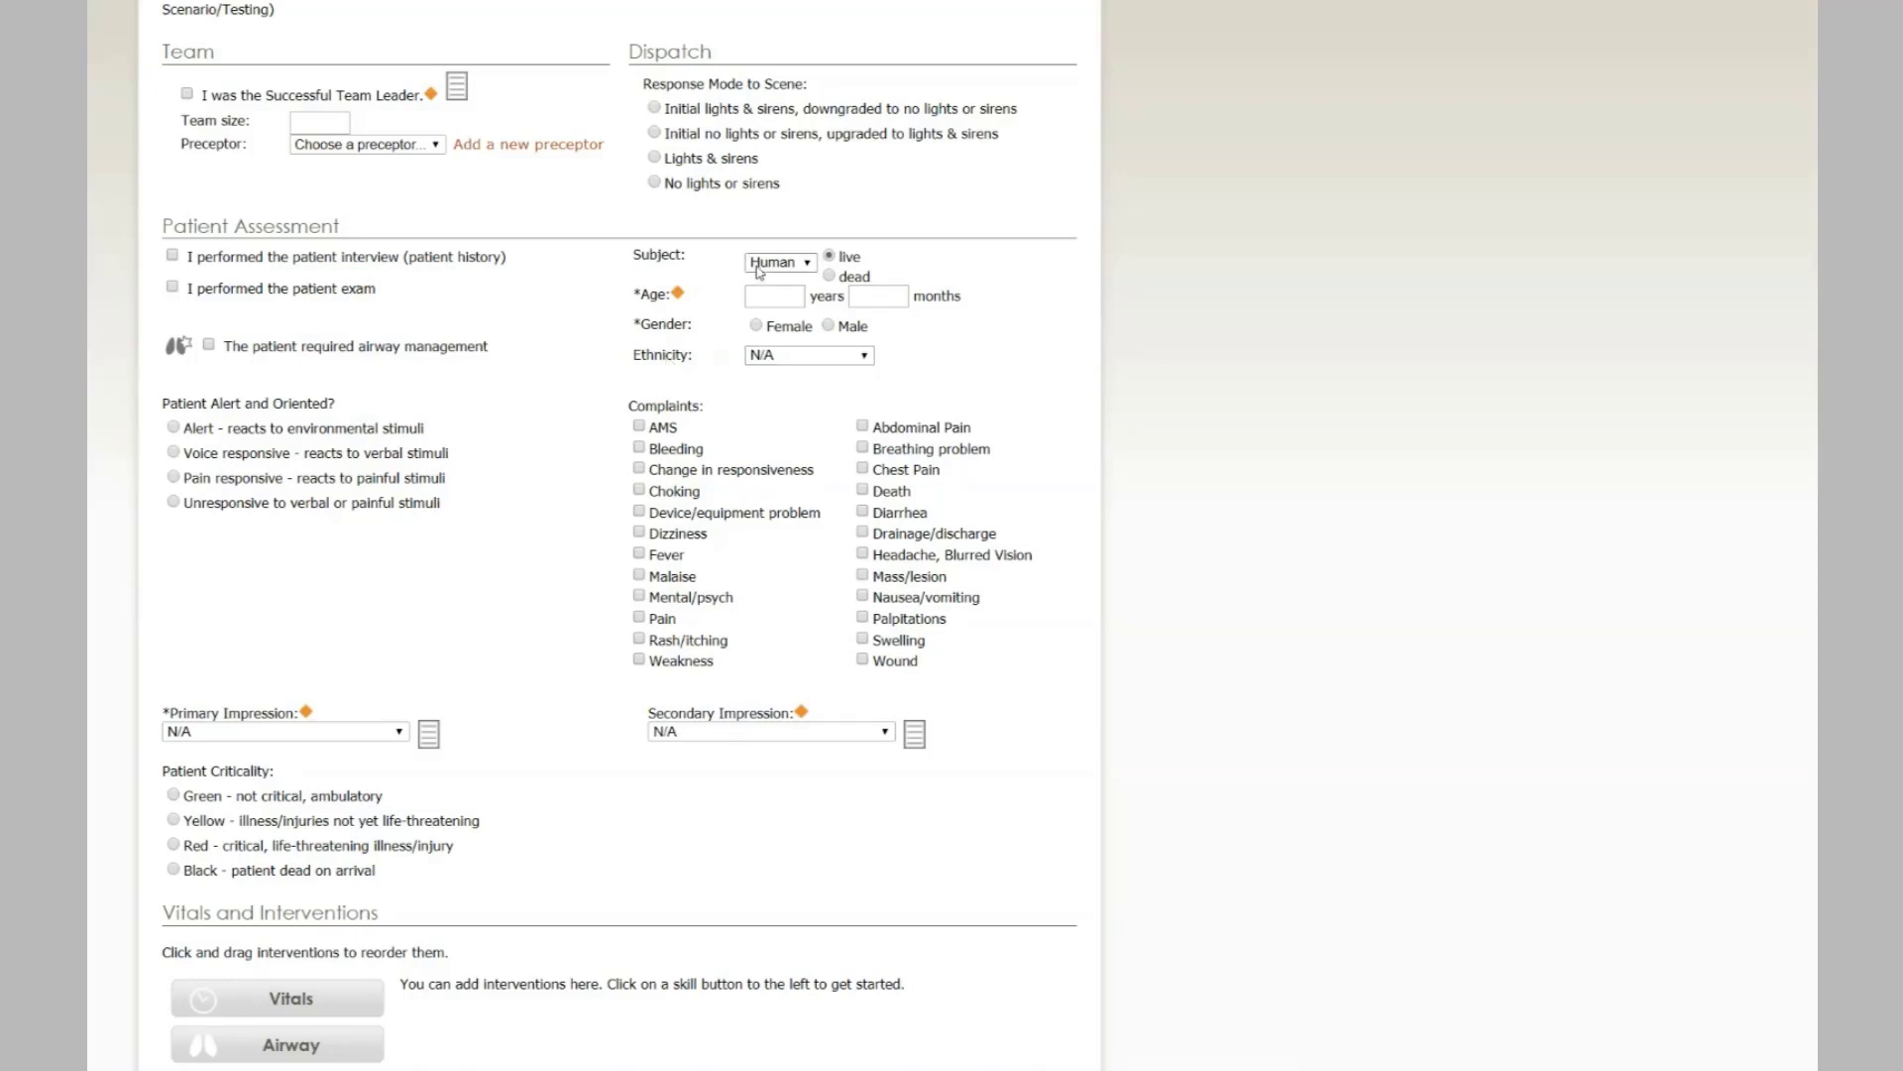
# - Set the subject type to Manikin, specifically a simulator
pyautogui.click(807, 263)
pyautogui.click(798, 297)
pyautogui.click(807, 263)
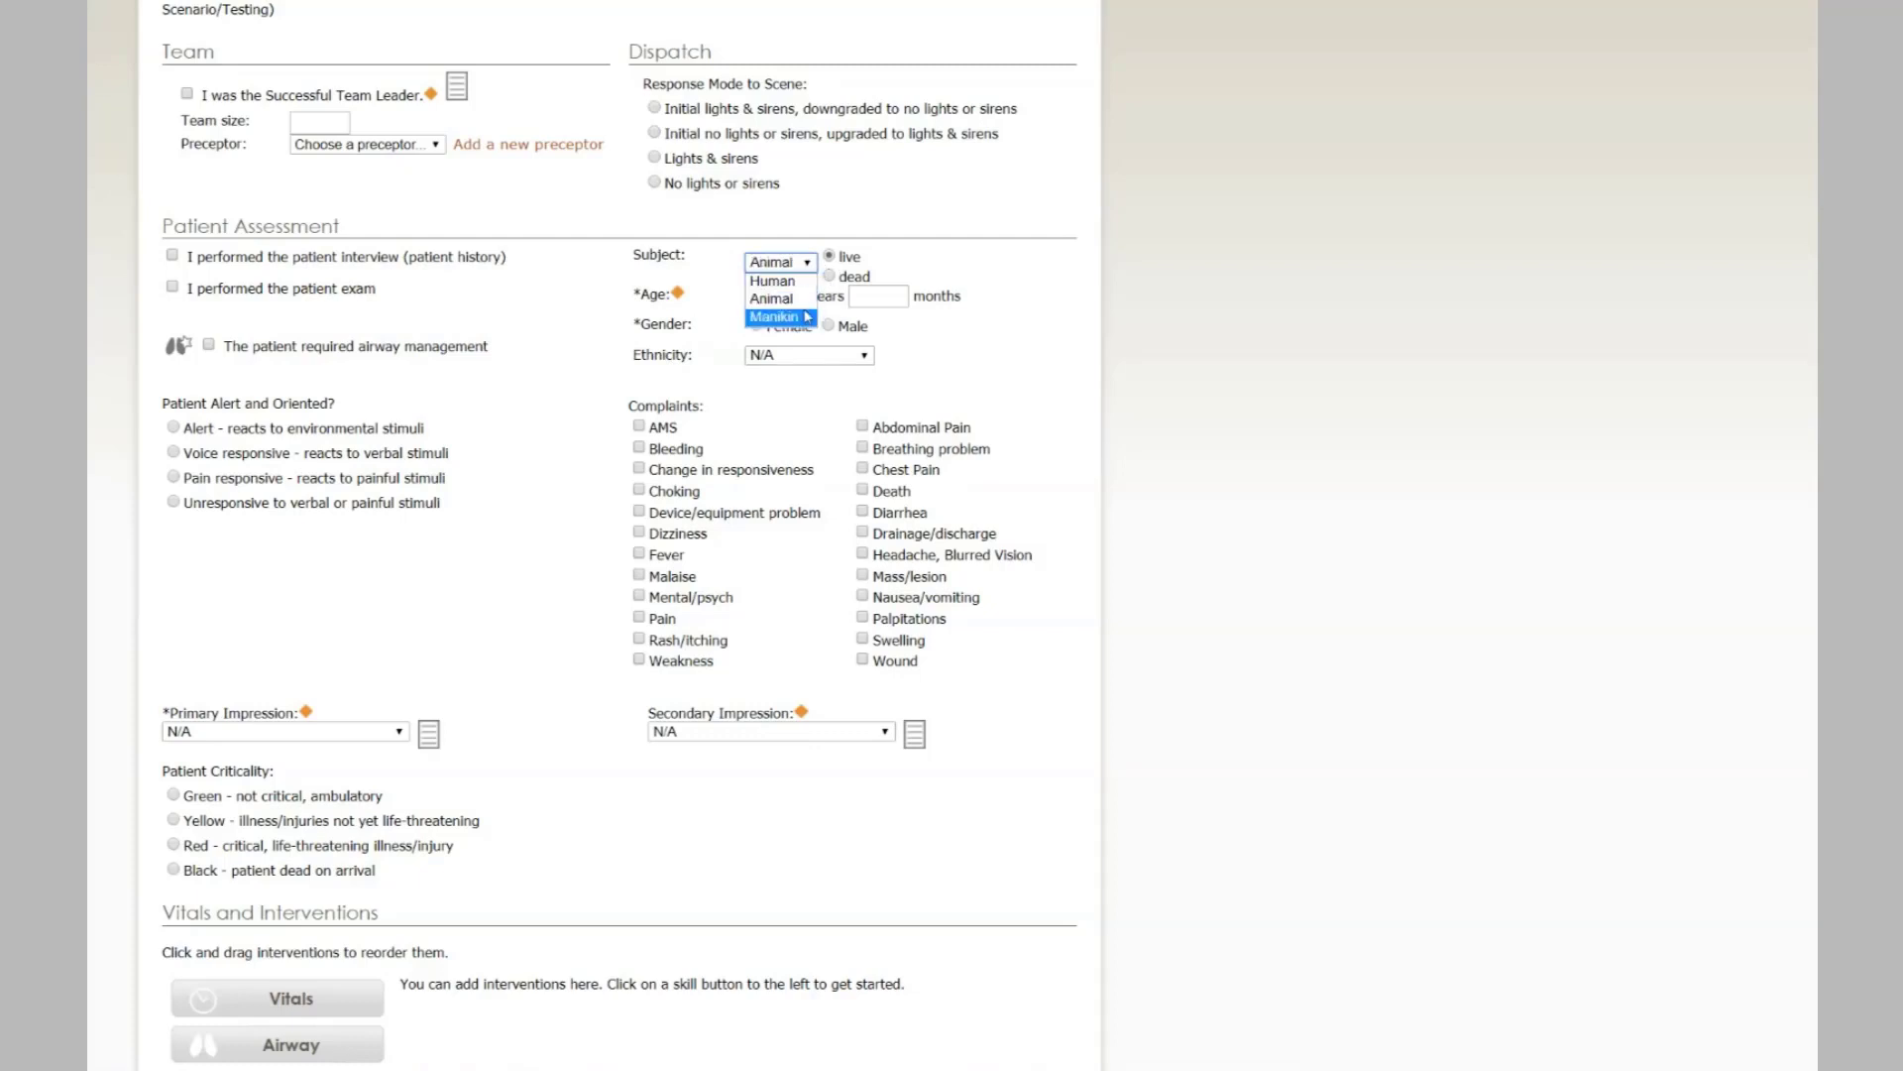
pyautogui.click(788, 319)
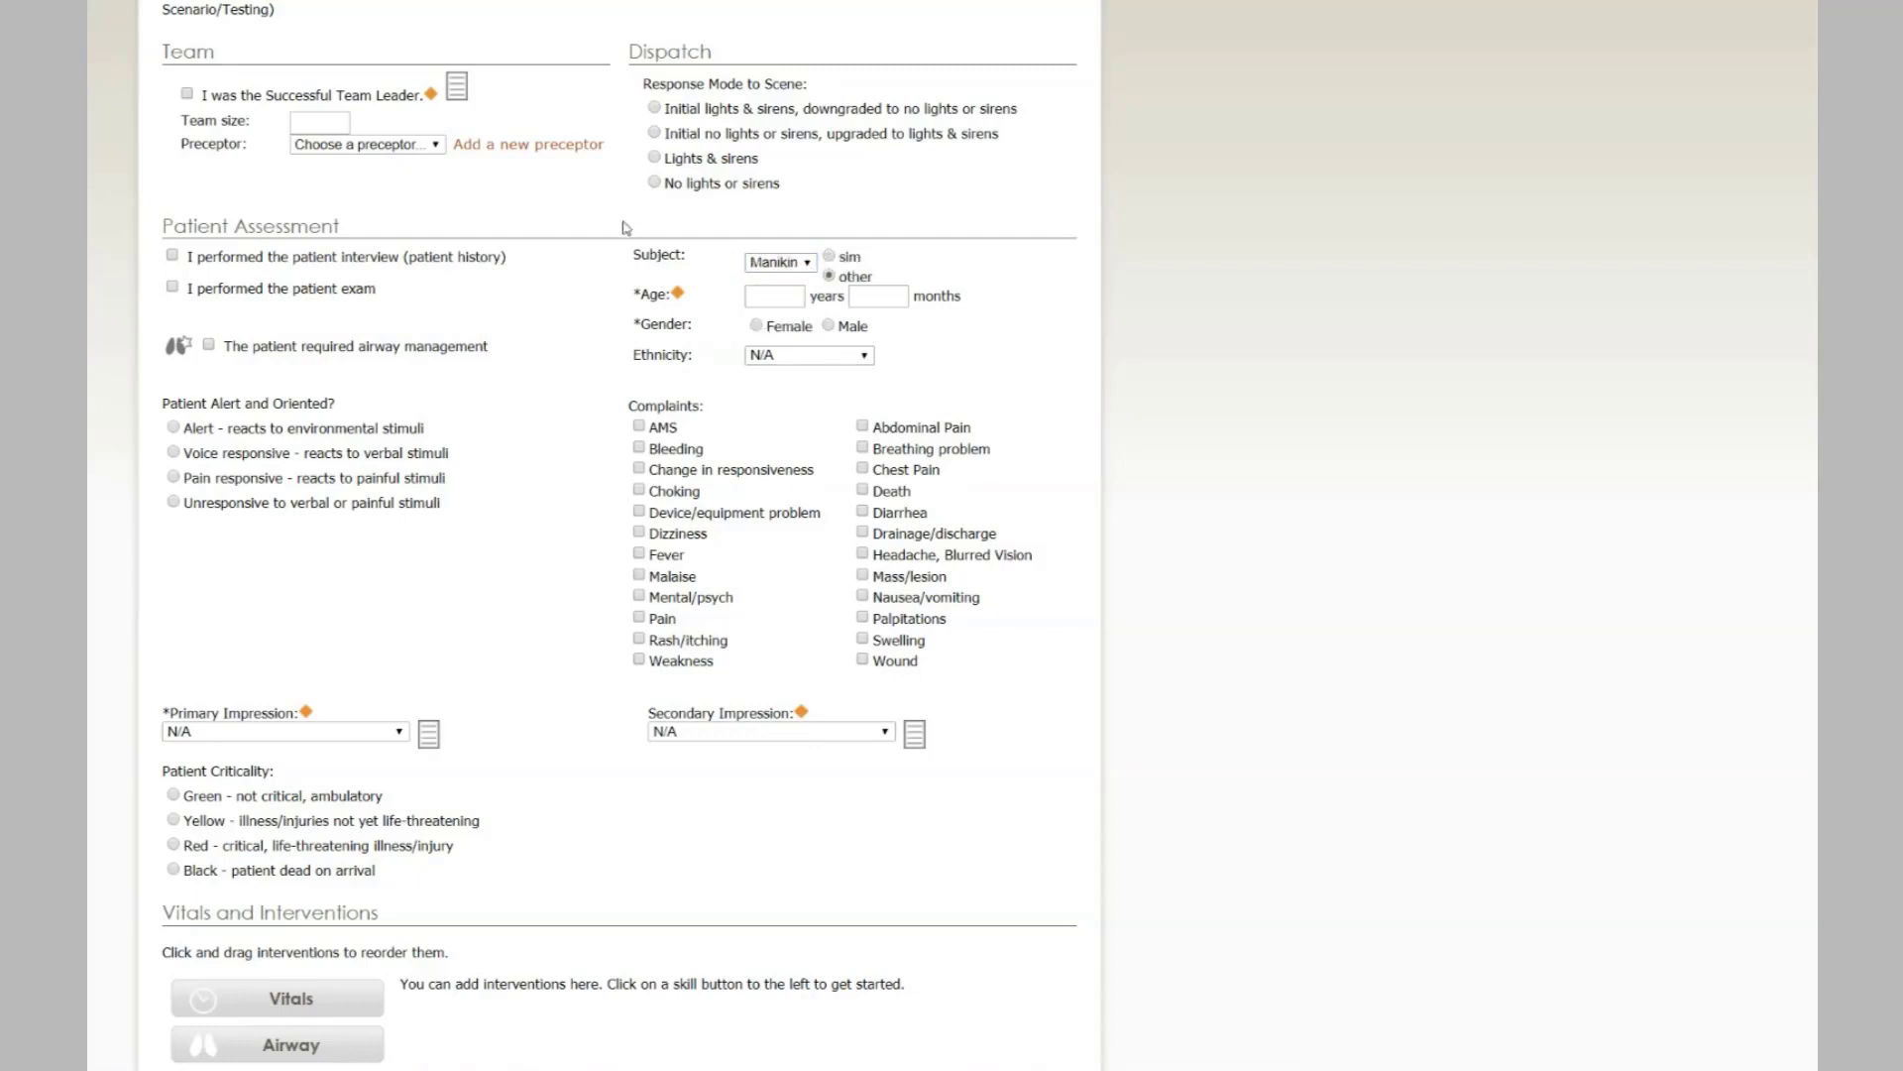
pyautogui.click(829, 276)
pyautogui.click(829, 256)
pyautogui.scroll(-5, 599, 283)
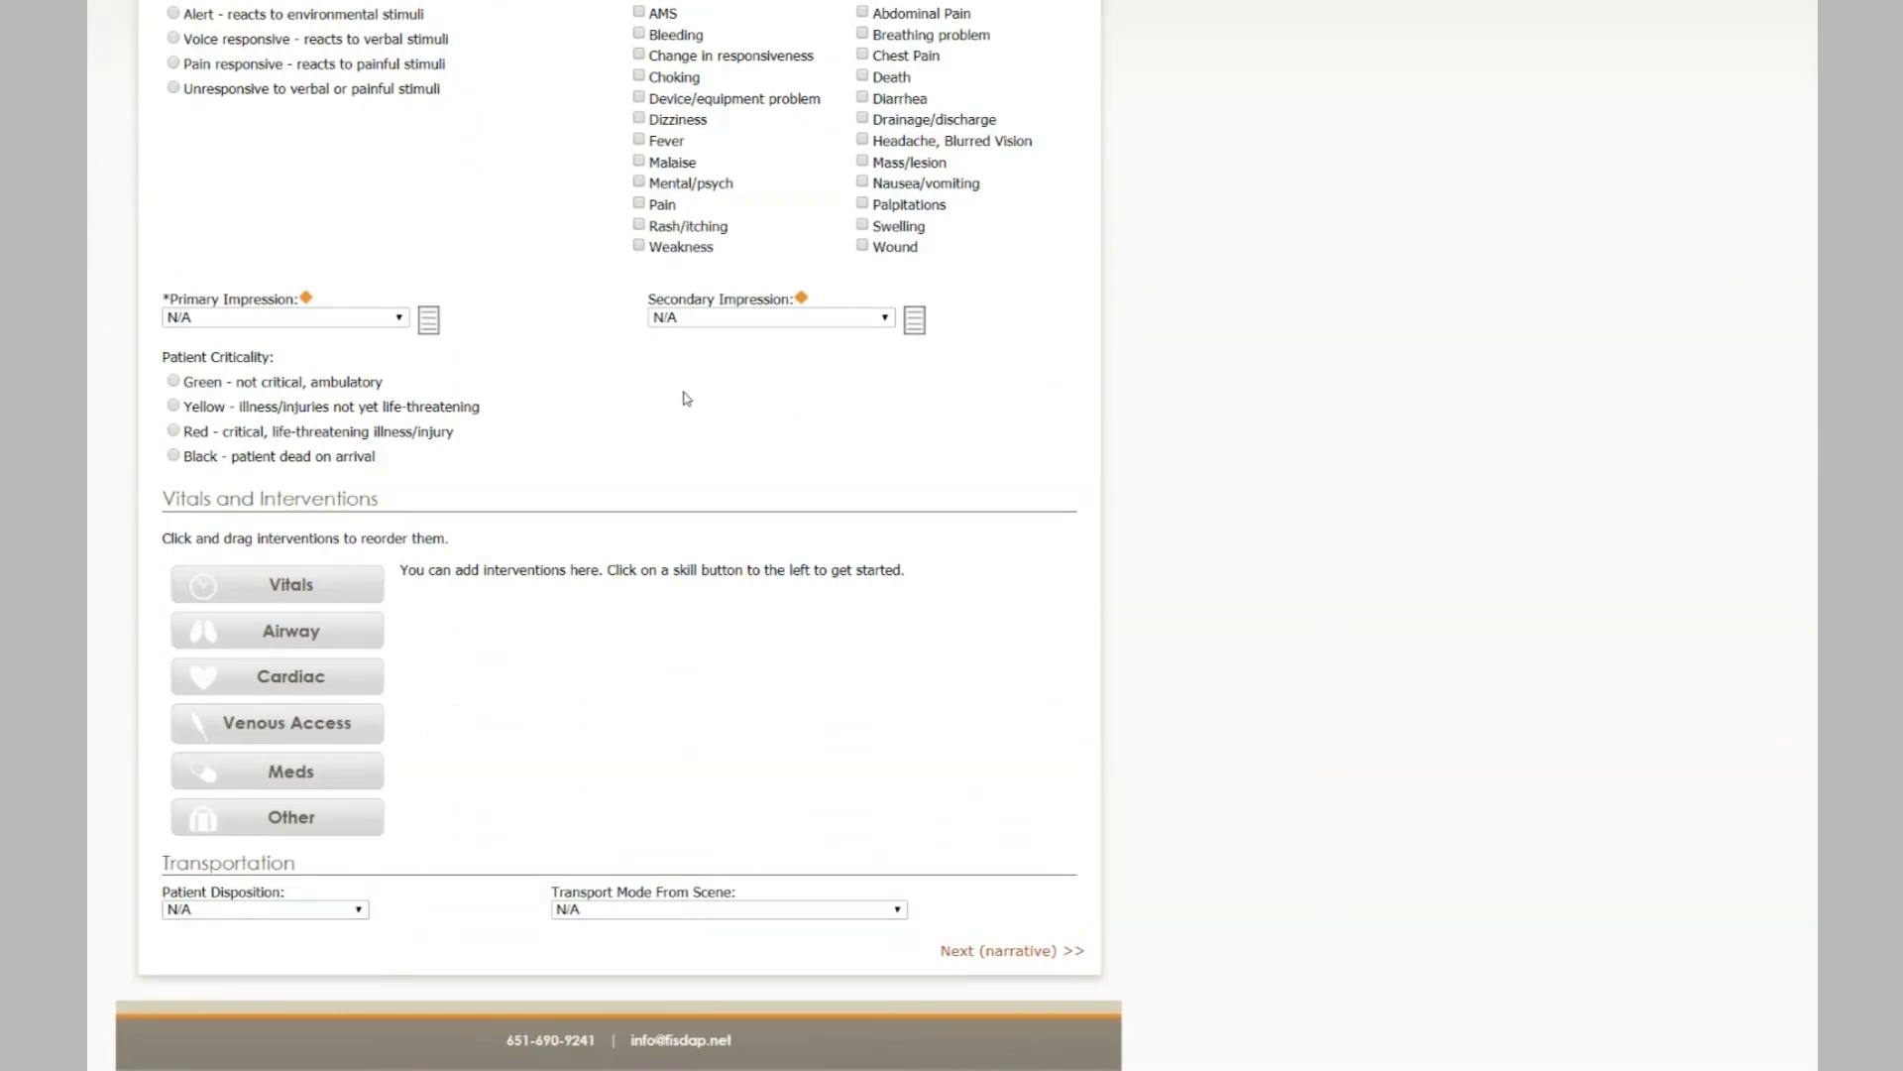
pyautogui.scroll(8, 778, 479)
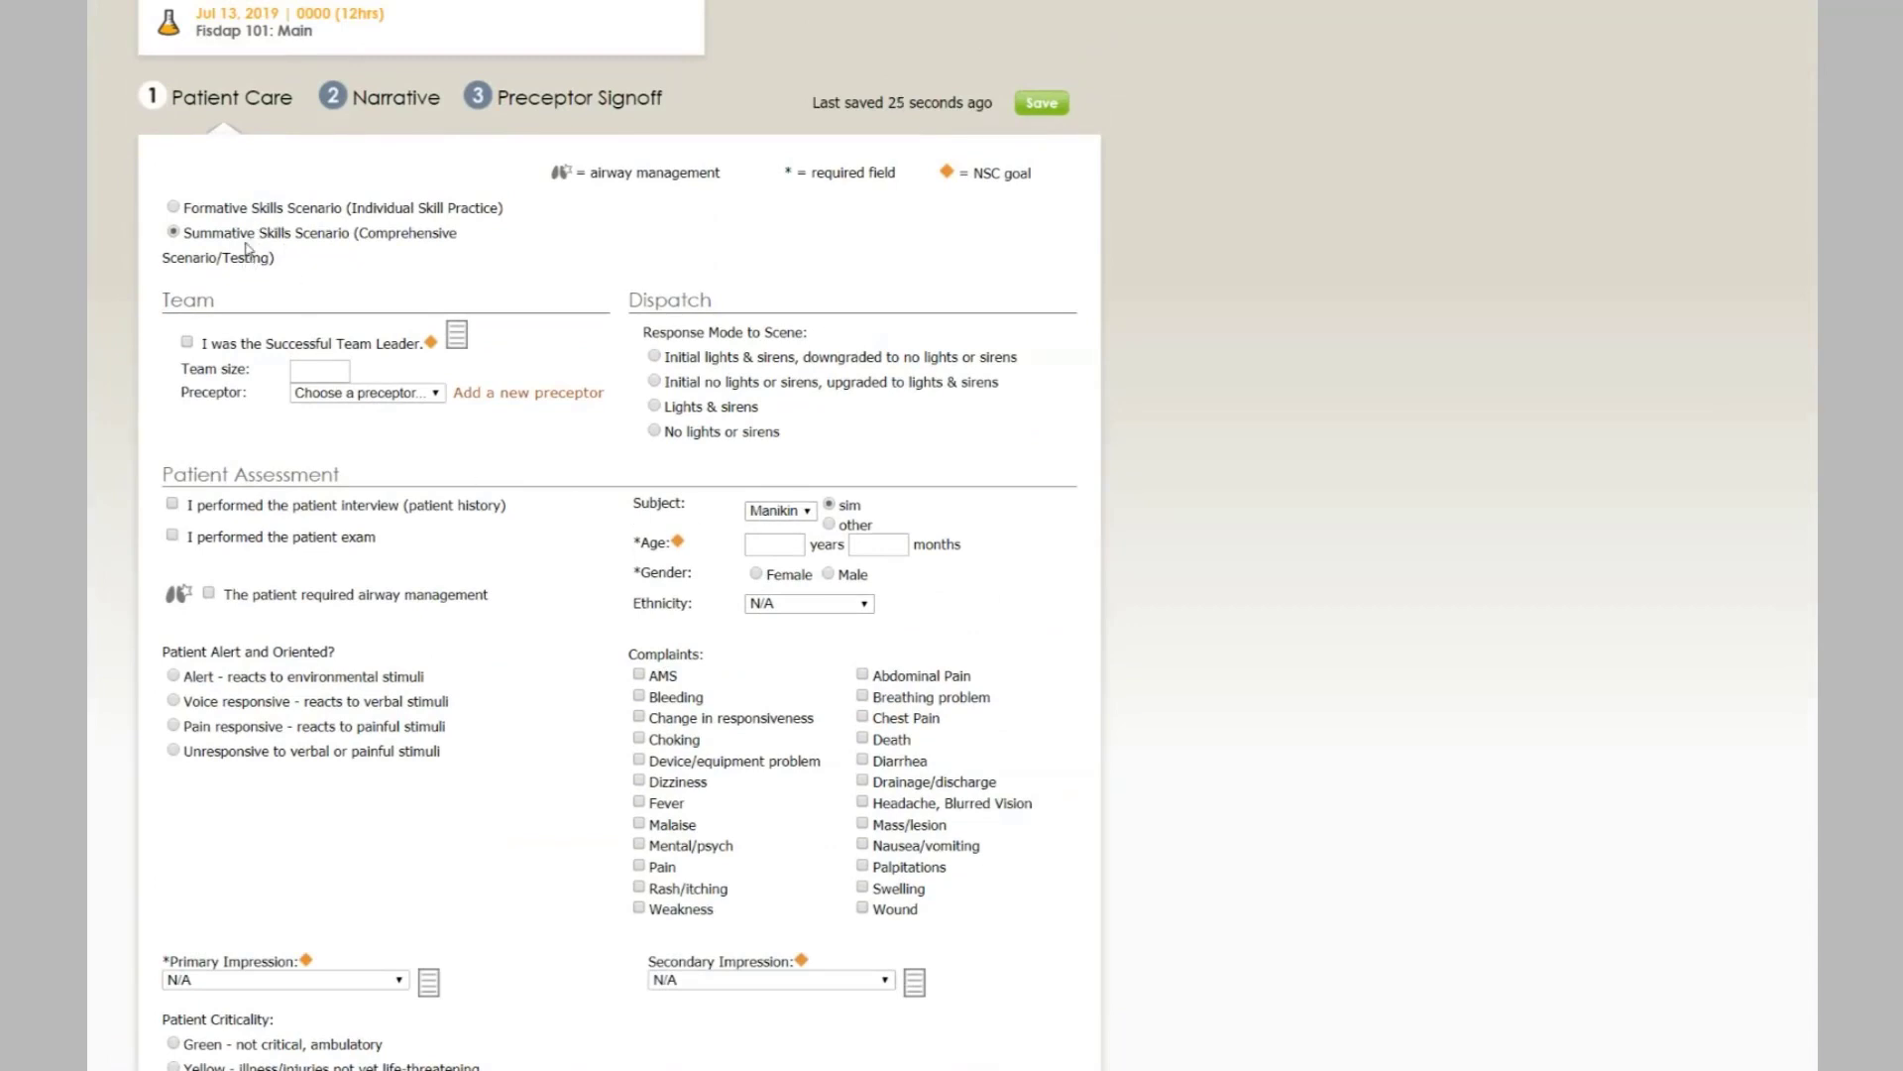
pyautogui.scroll(2, 248, 253)
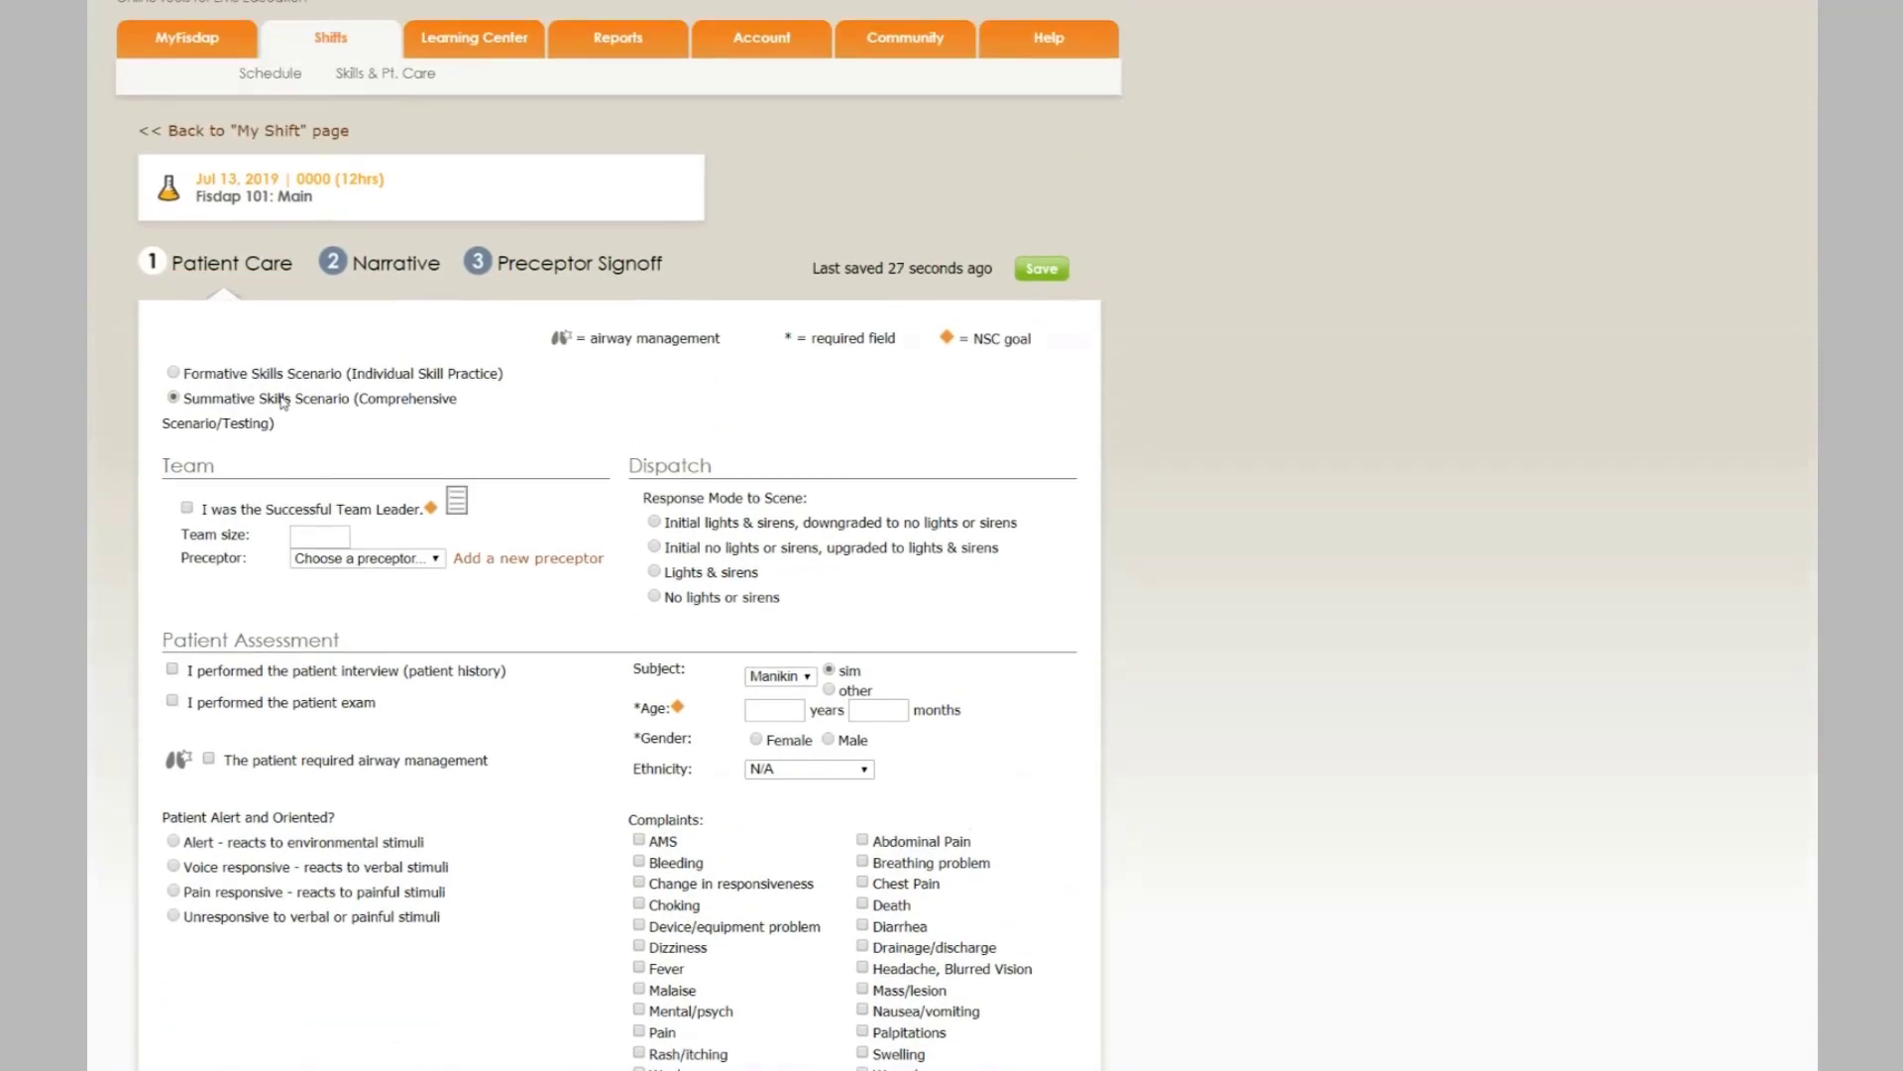
# - Save the patient record, return to the shift page, and open the Lab practice item list
pyautogui.click(325, 139)
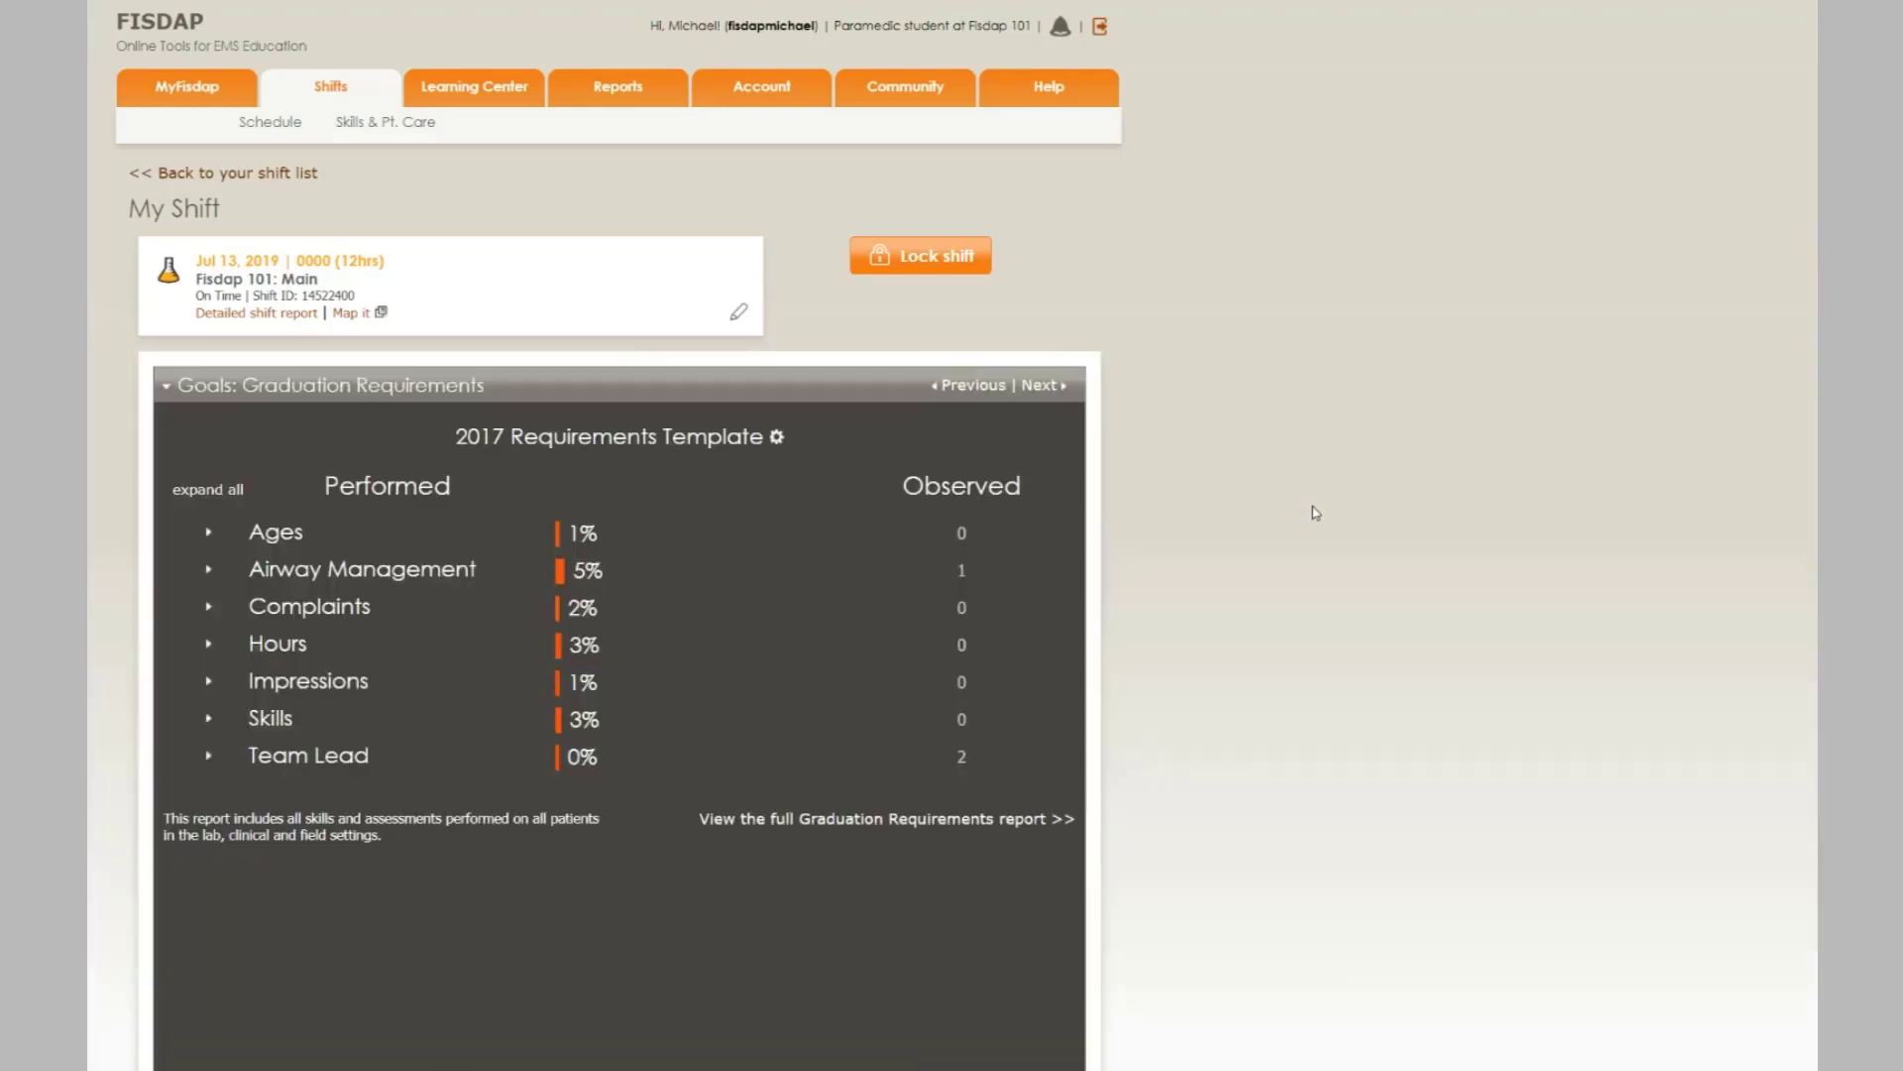
pyautogui.scroll(-1, 1315, 513)
pyautogui.scroll(-1, 1316, 513)
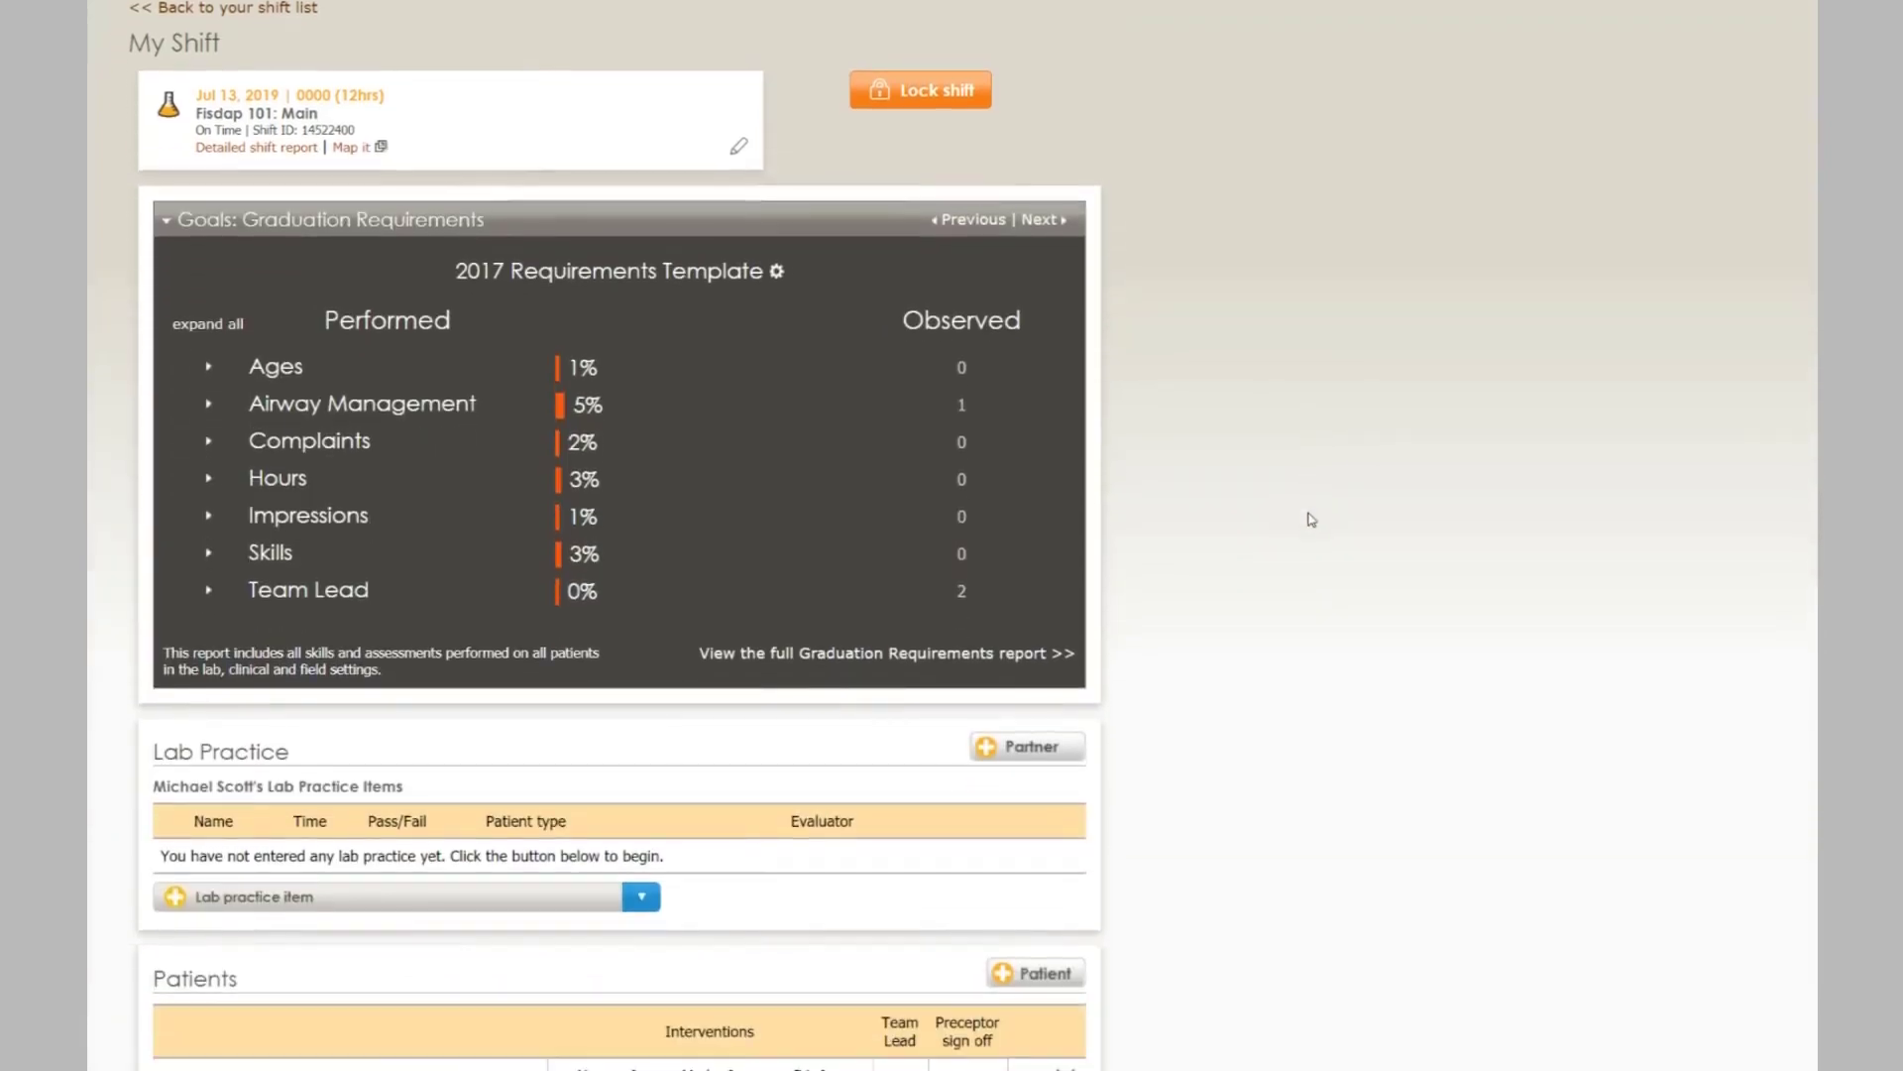
pyautogui.scroll(-1, 1311, 518)
pyautogui.scroll(-2, 1312, 519)
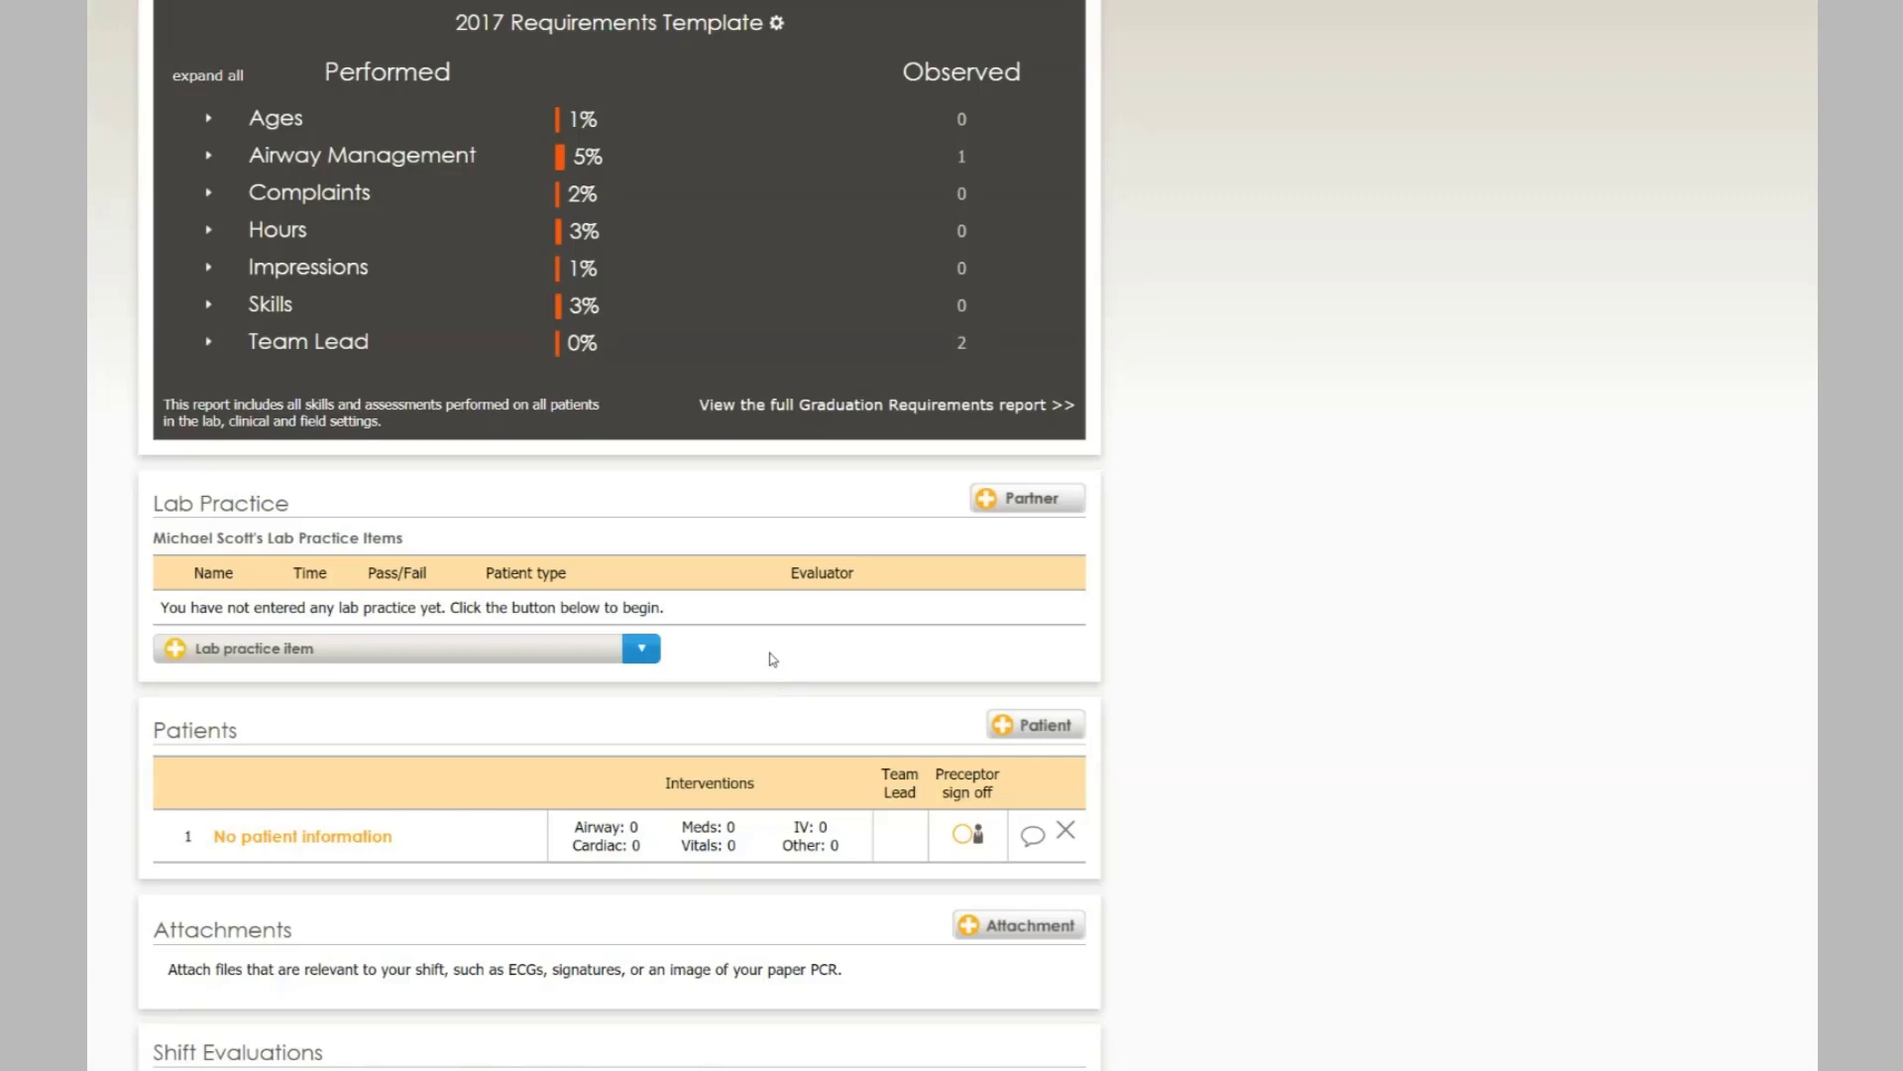
pyautogui.scroll(-1, 773, 659)
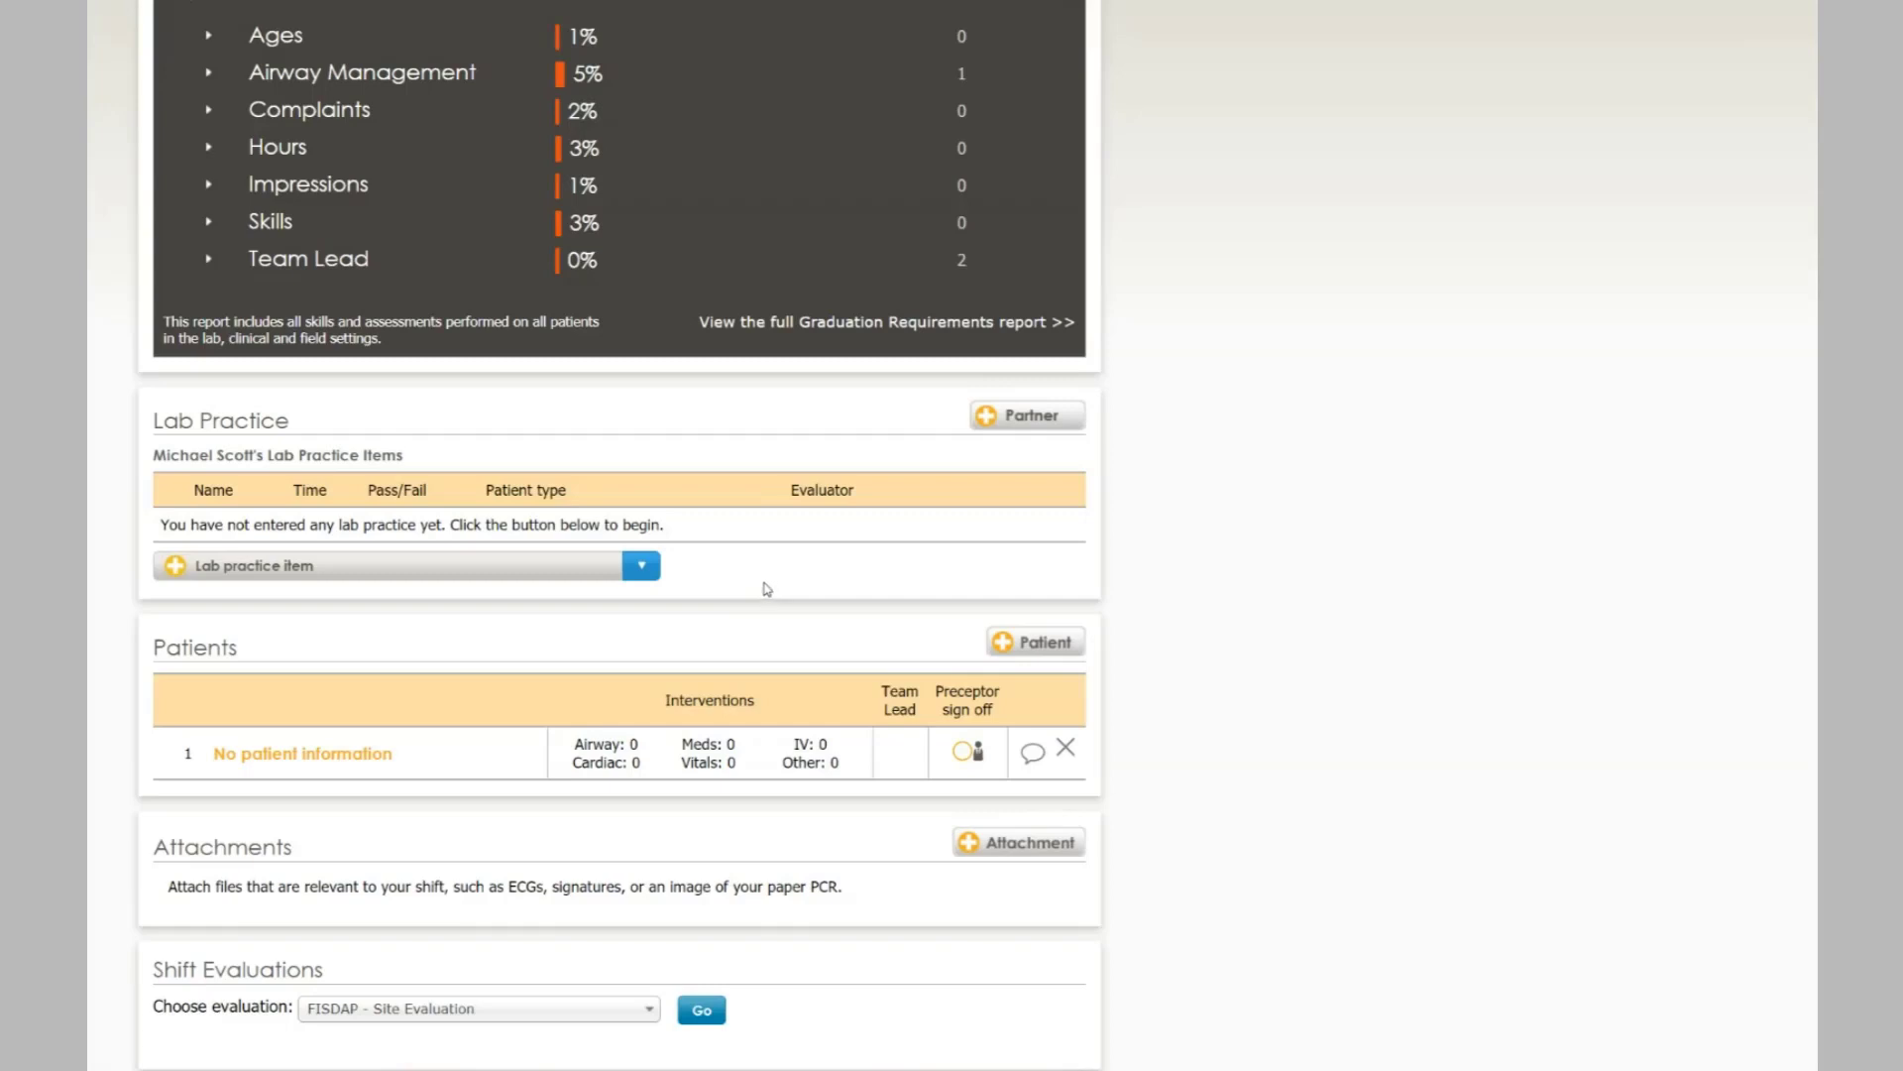
pyautogui.click(641, 567)
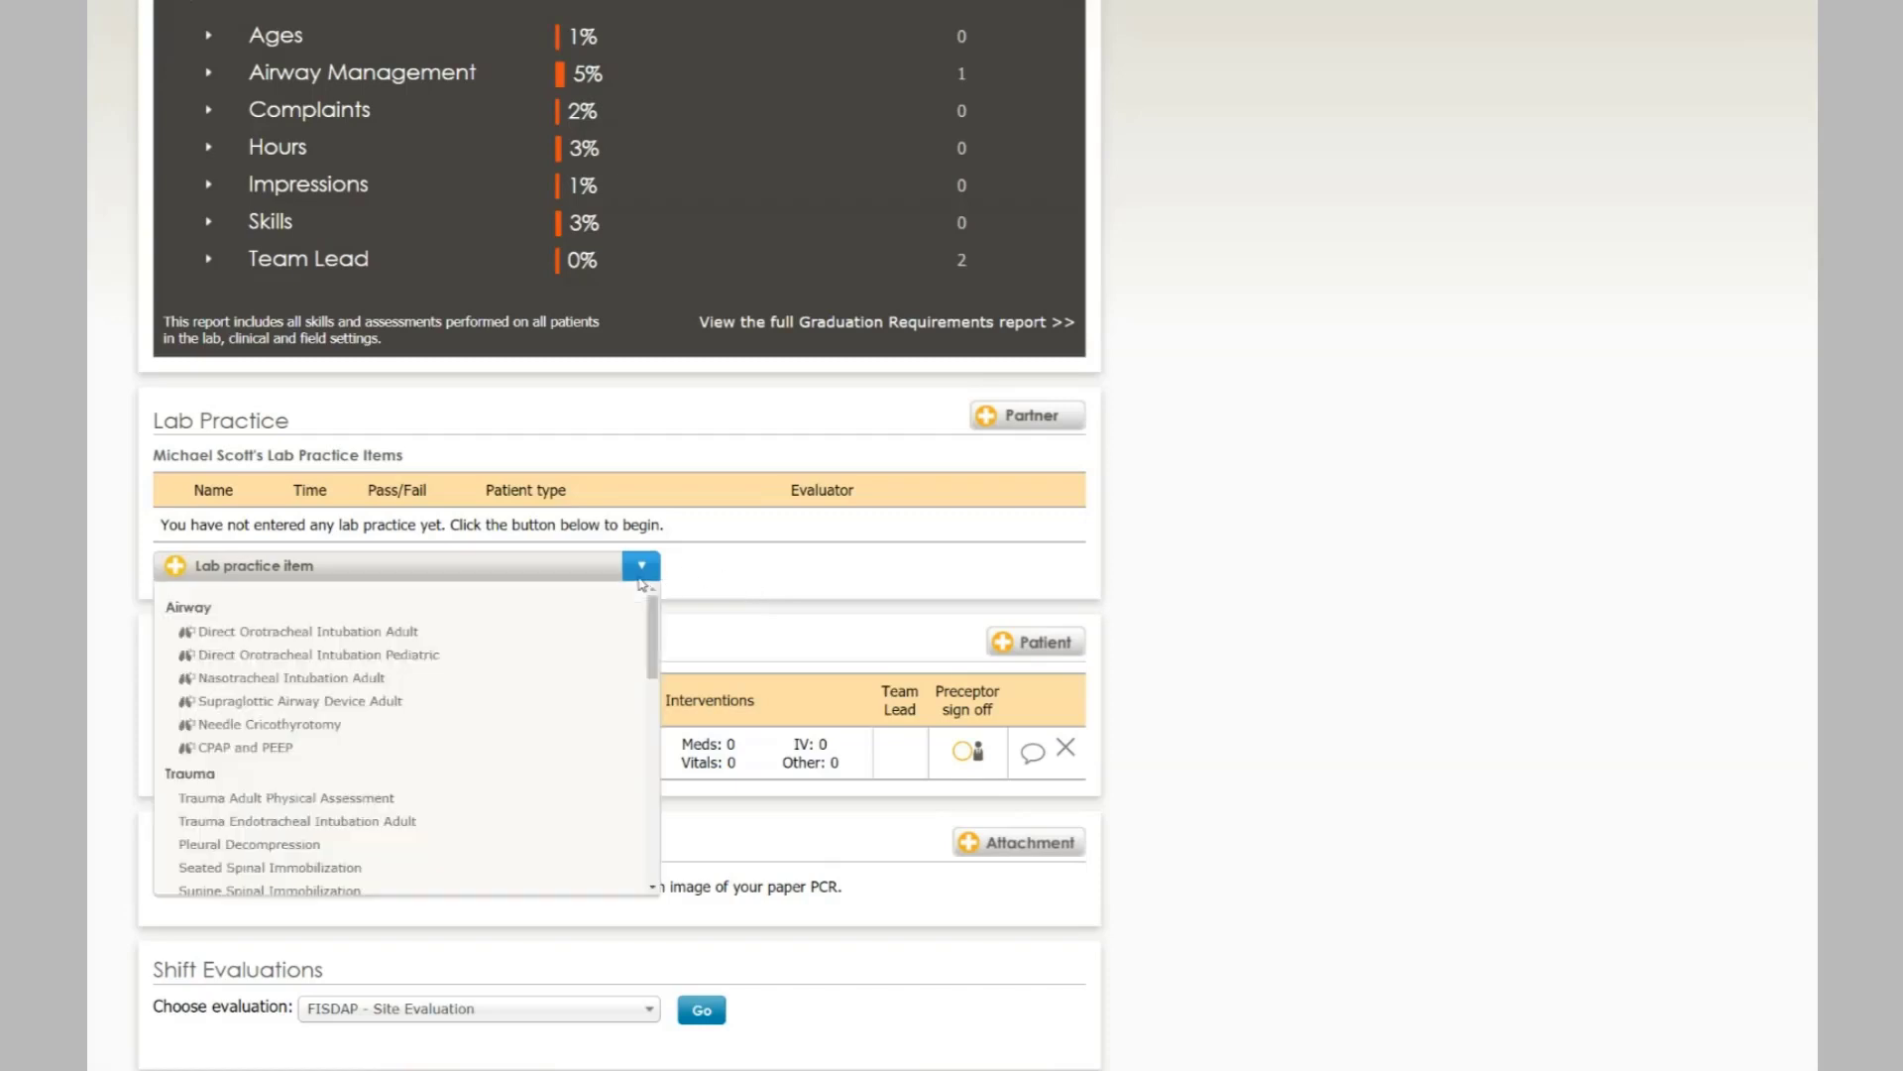
# - Choose Direct Orotracheal Intubation Adult as the lab practice item and open its evaluation form
pyautogui.click(398, 632)
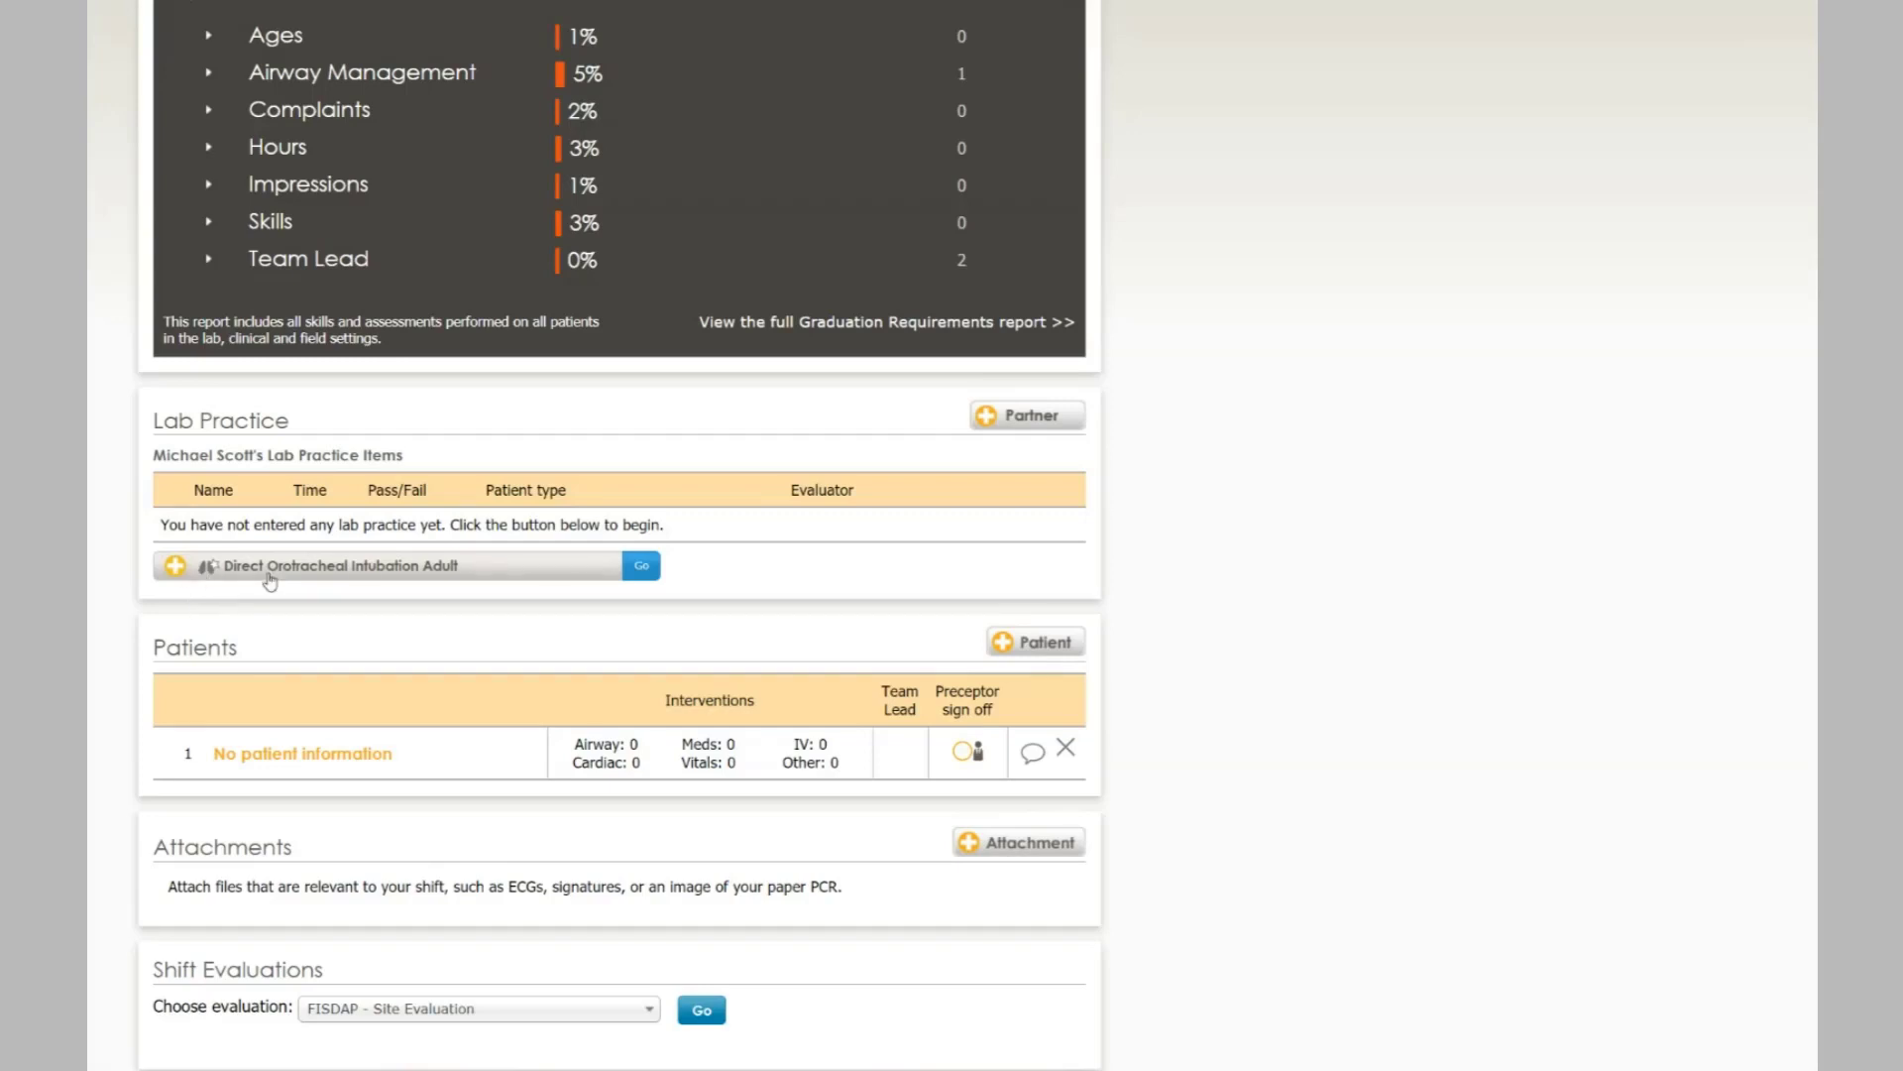
pyautogui.click(656, 566)
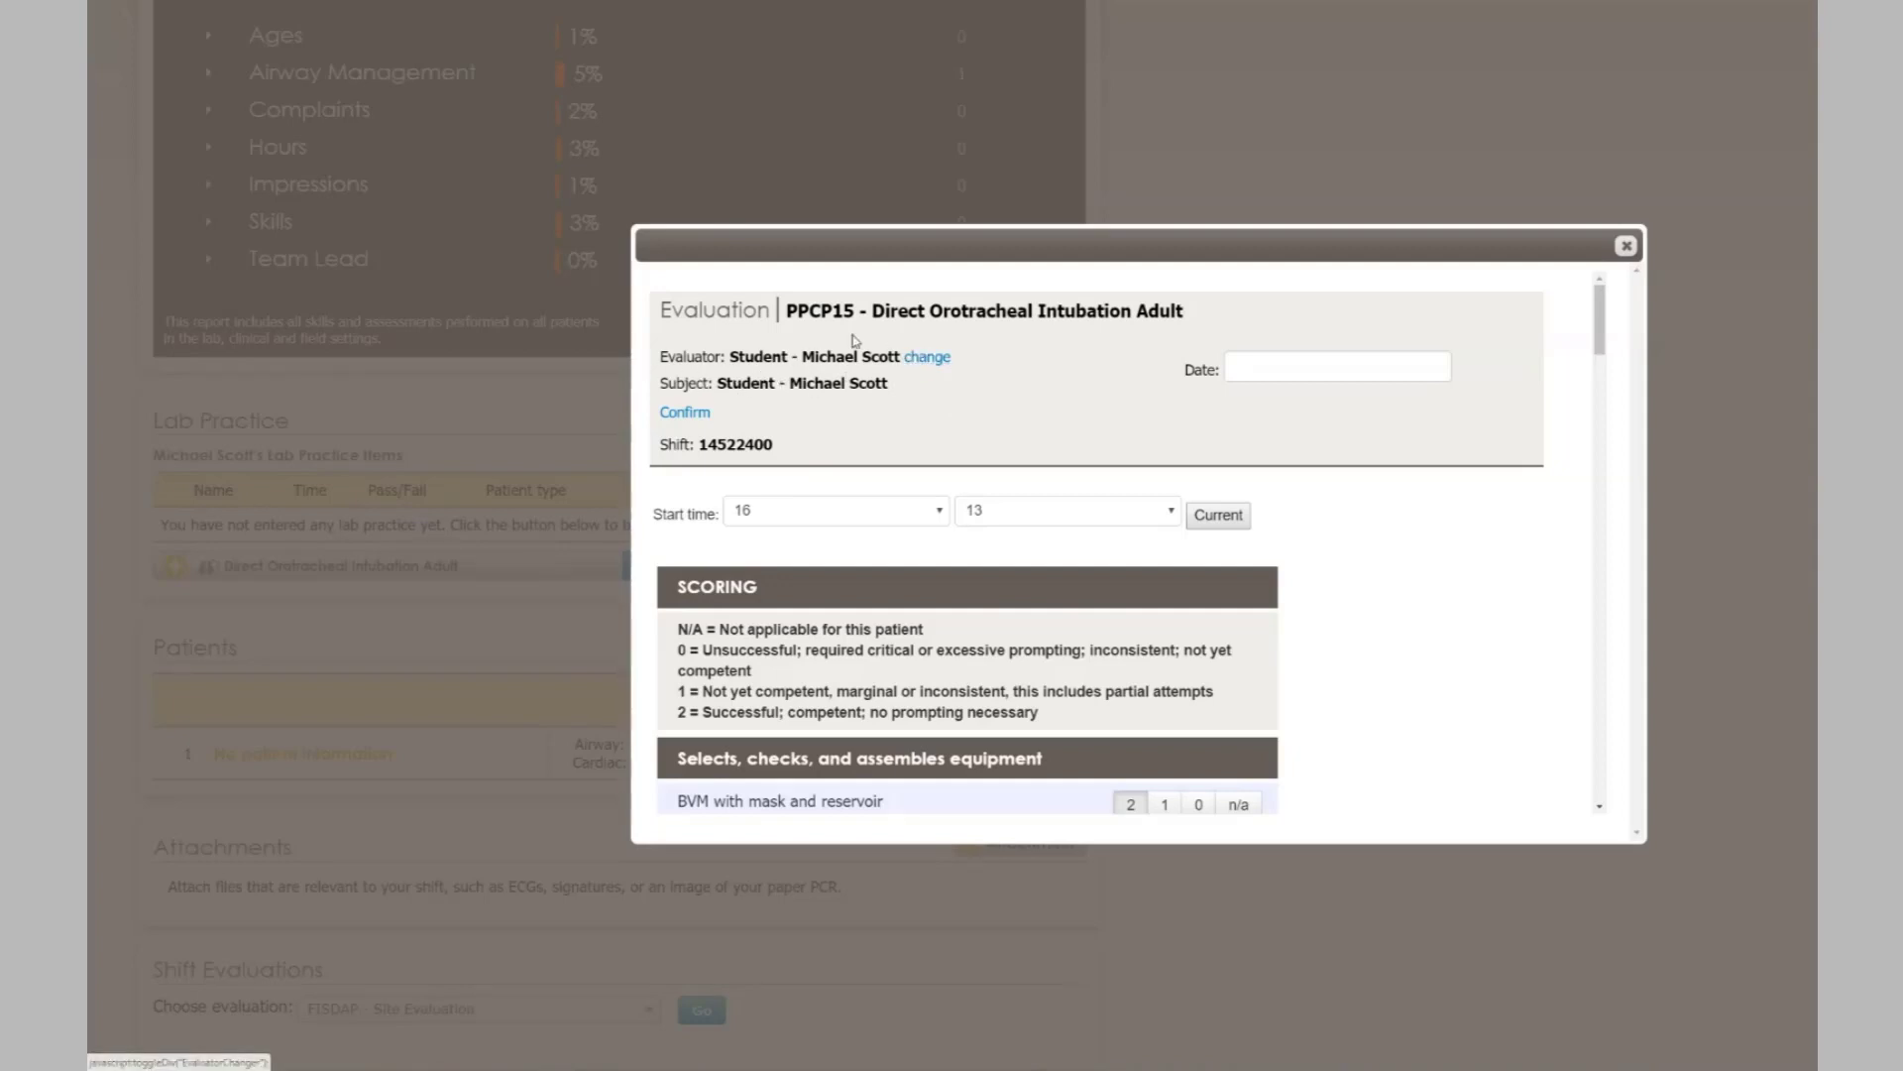
# - Set the intubation evaluation's evaluator type to Student and pick the fellow paramedic student
pyautogui.click(925, 358)
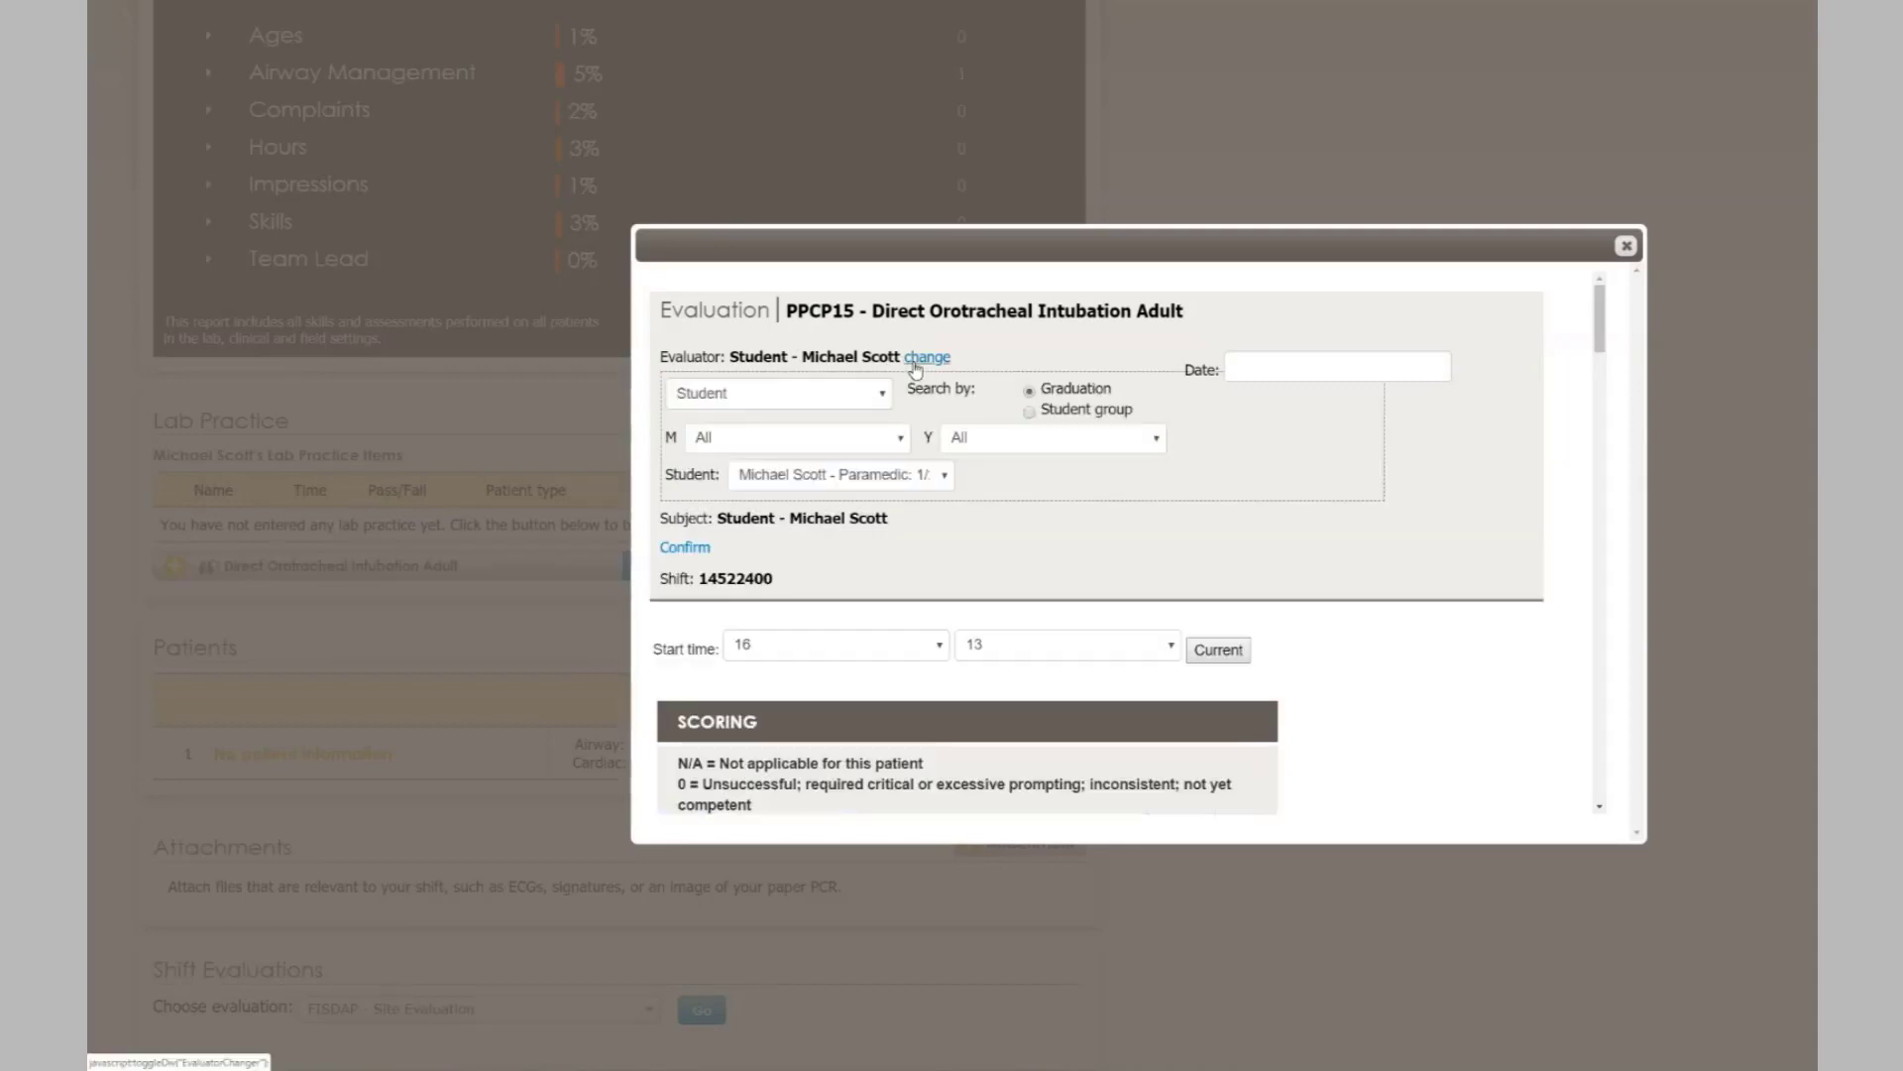
pyautogui.click(864, 477)
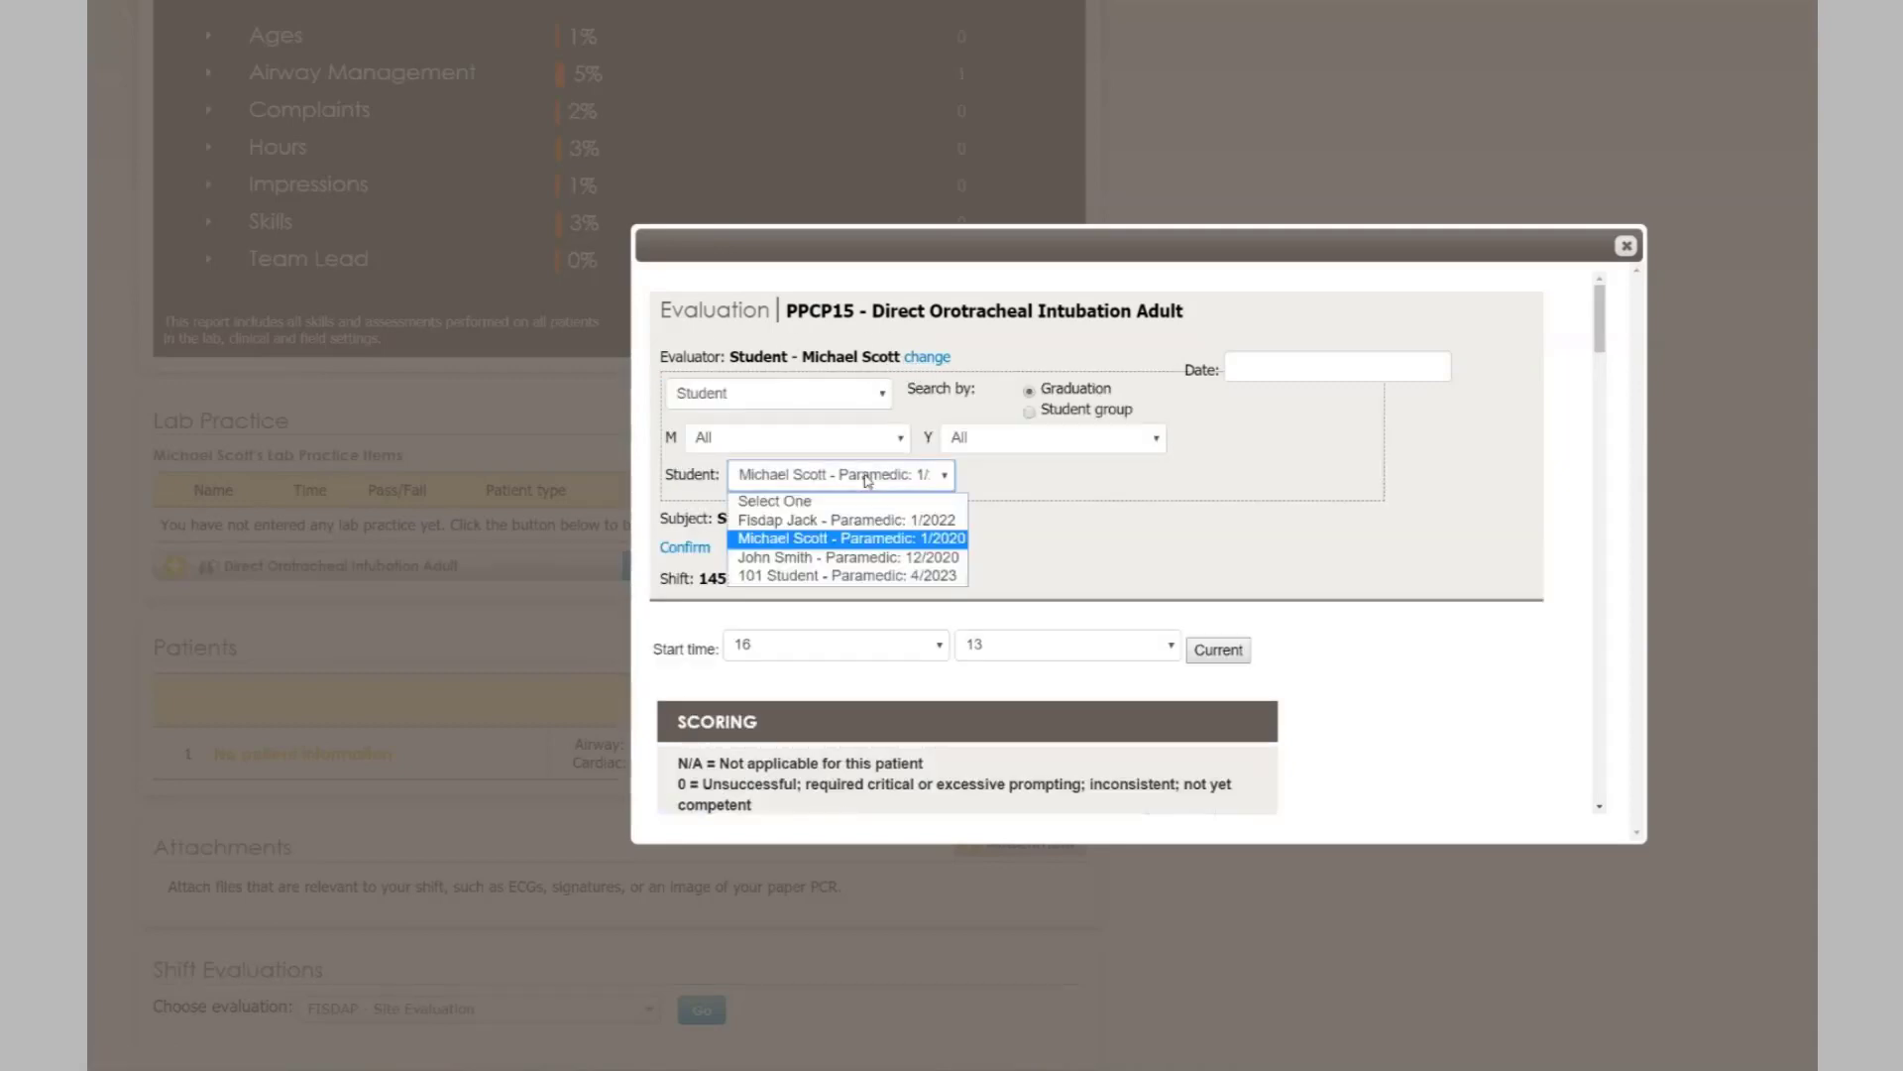
pyautogui.click(828, 544)
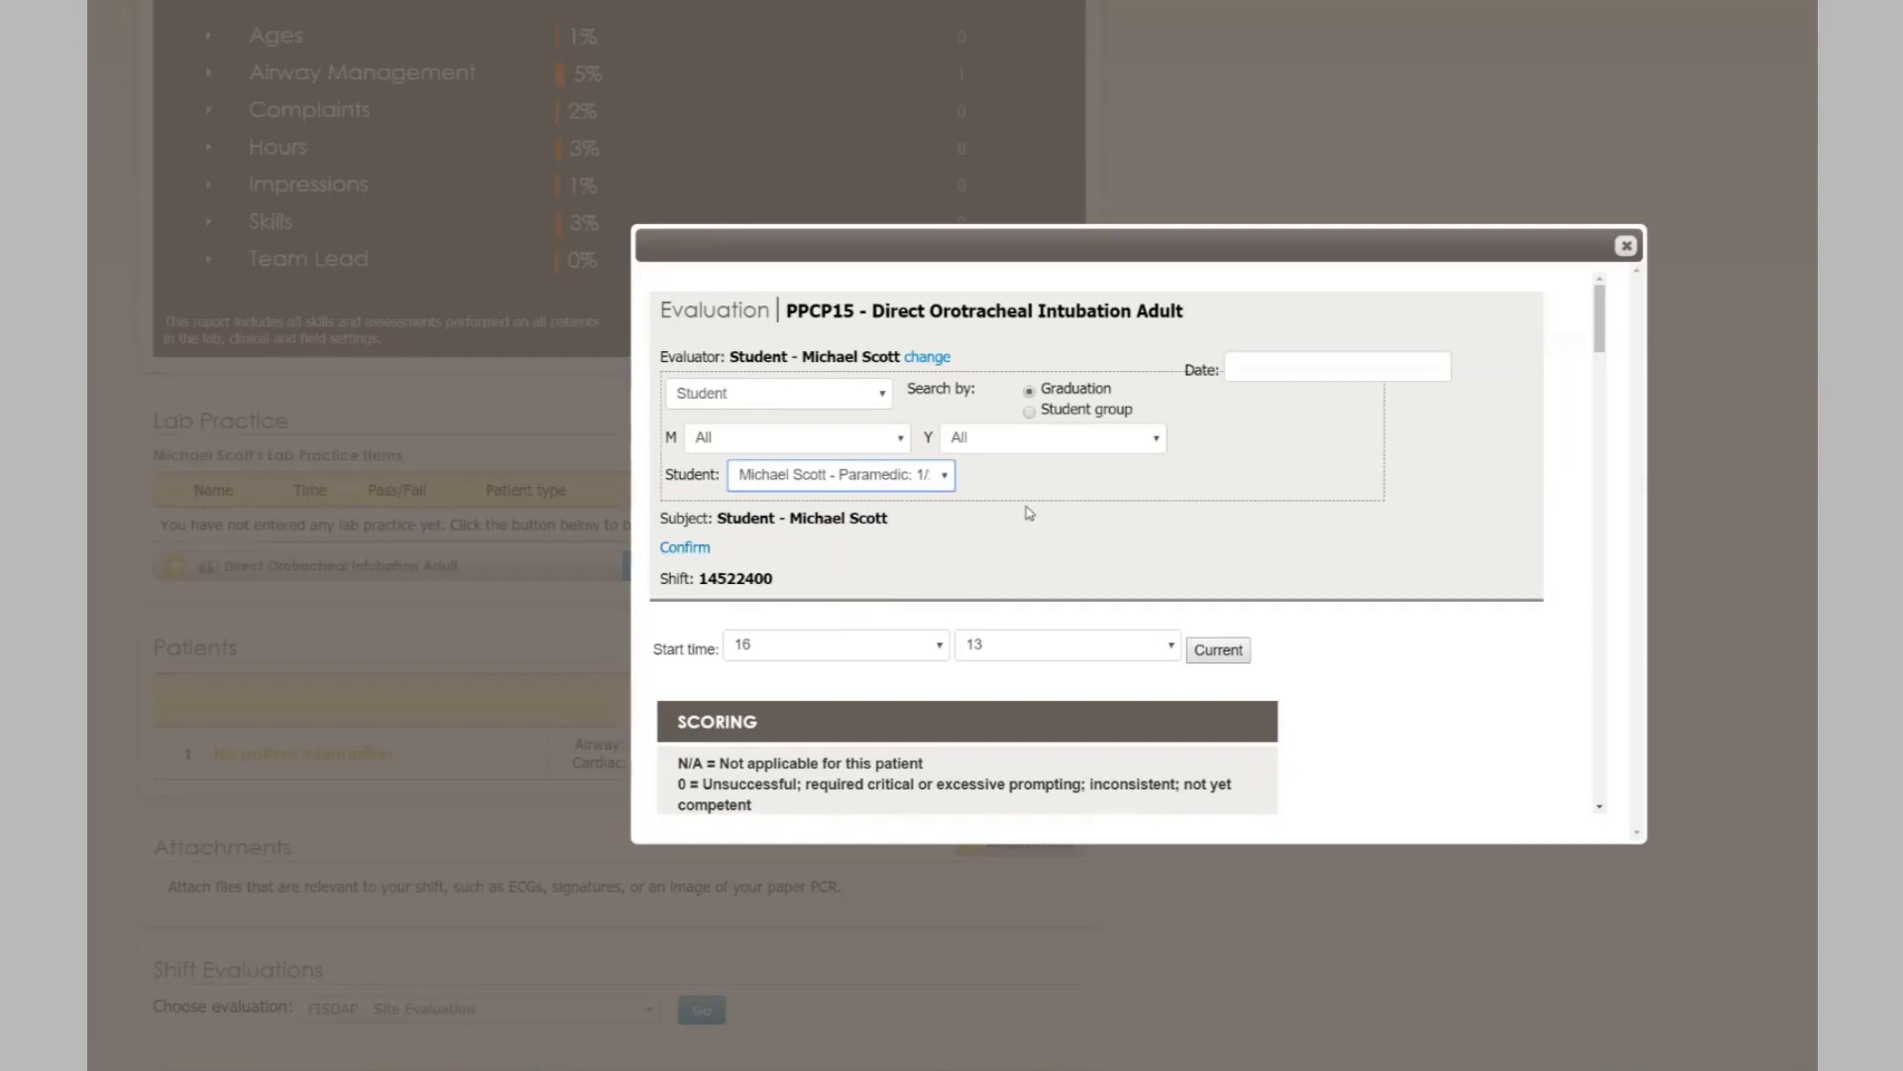
pyautogui.click(831, 402)
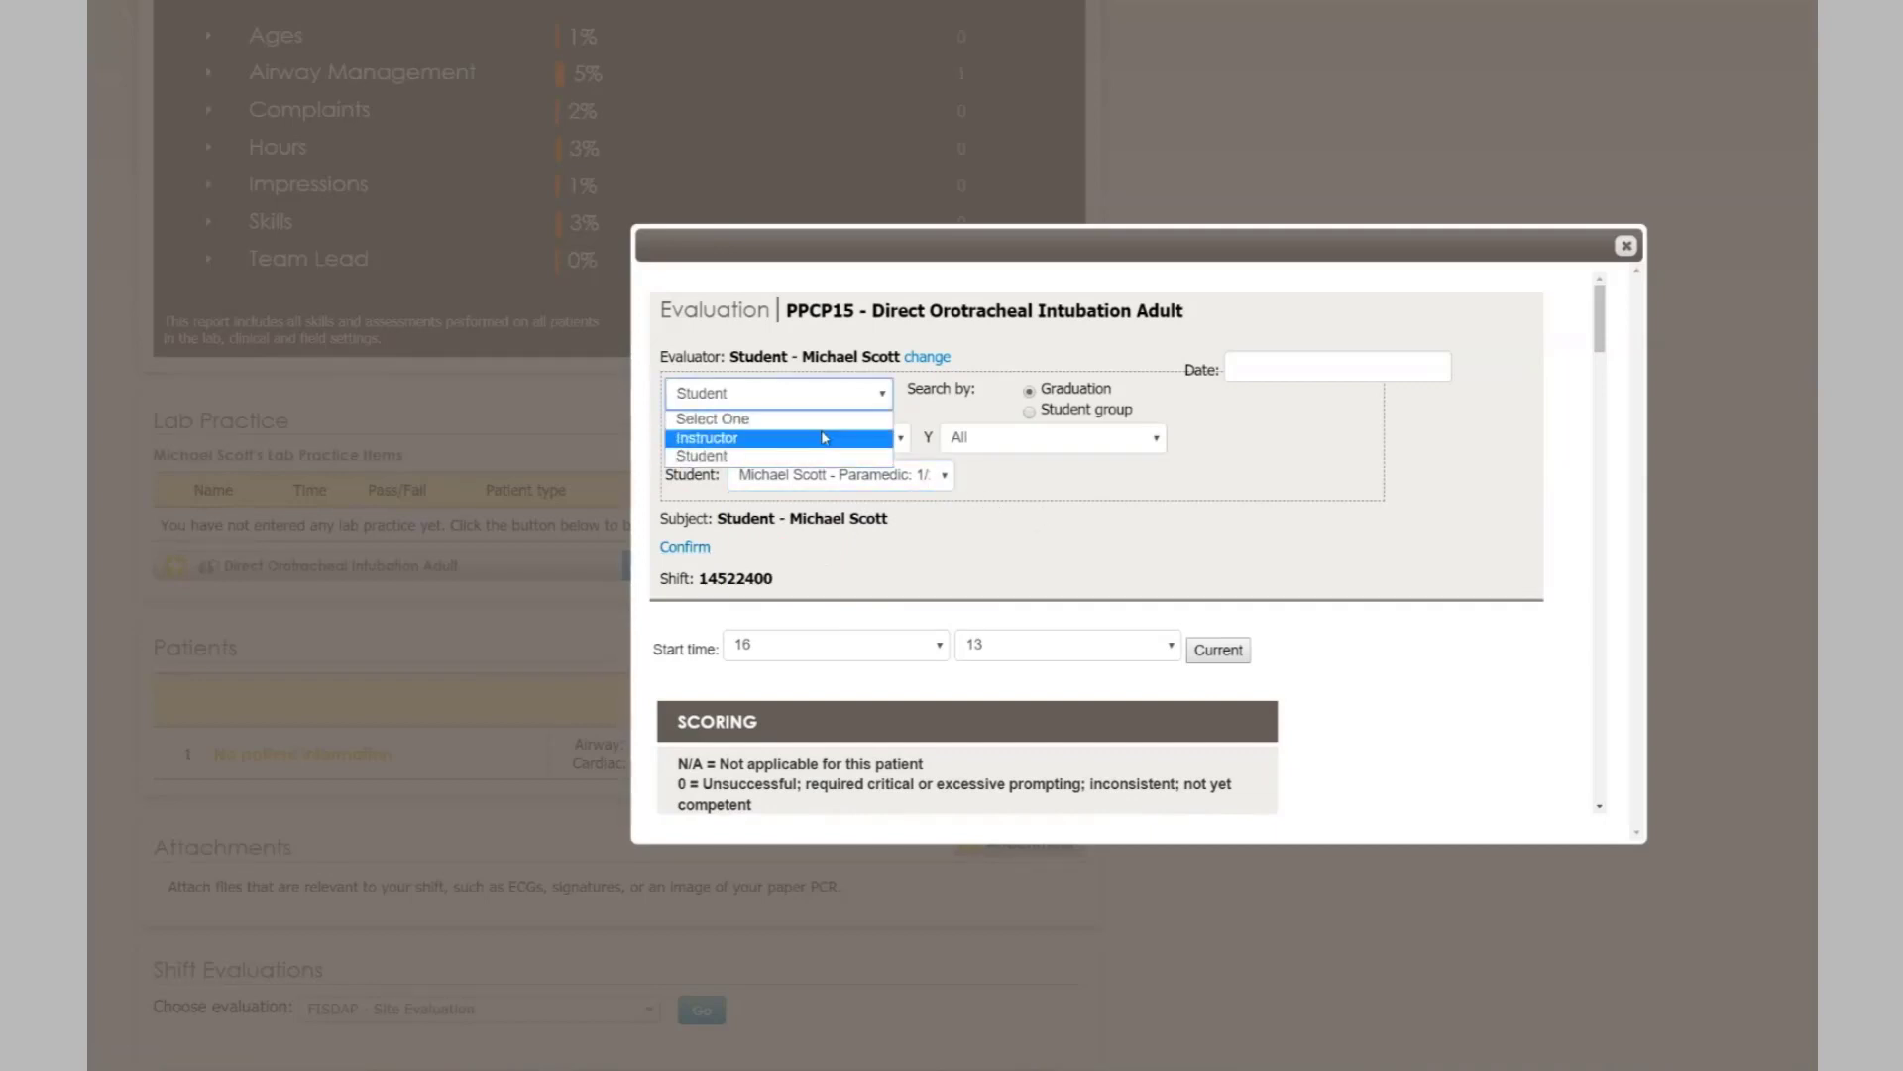
pyautogui.click(824, 439)
pyautogui.click(1040, 402)
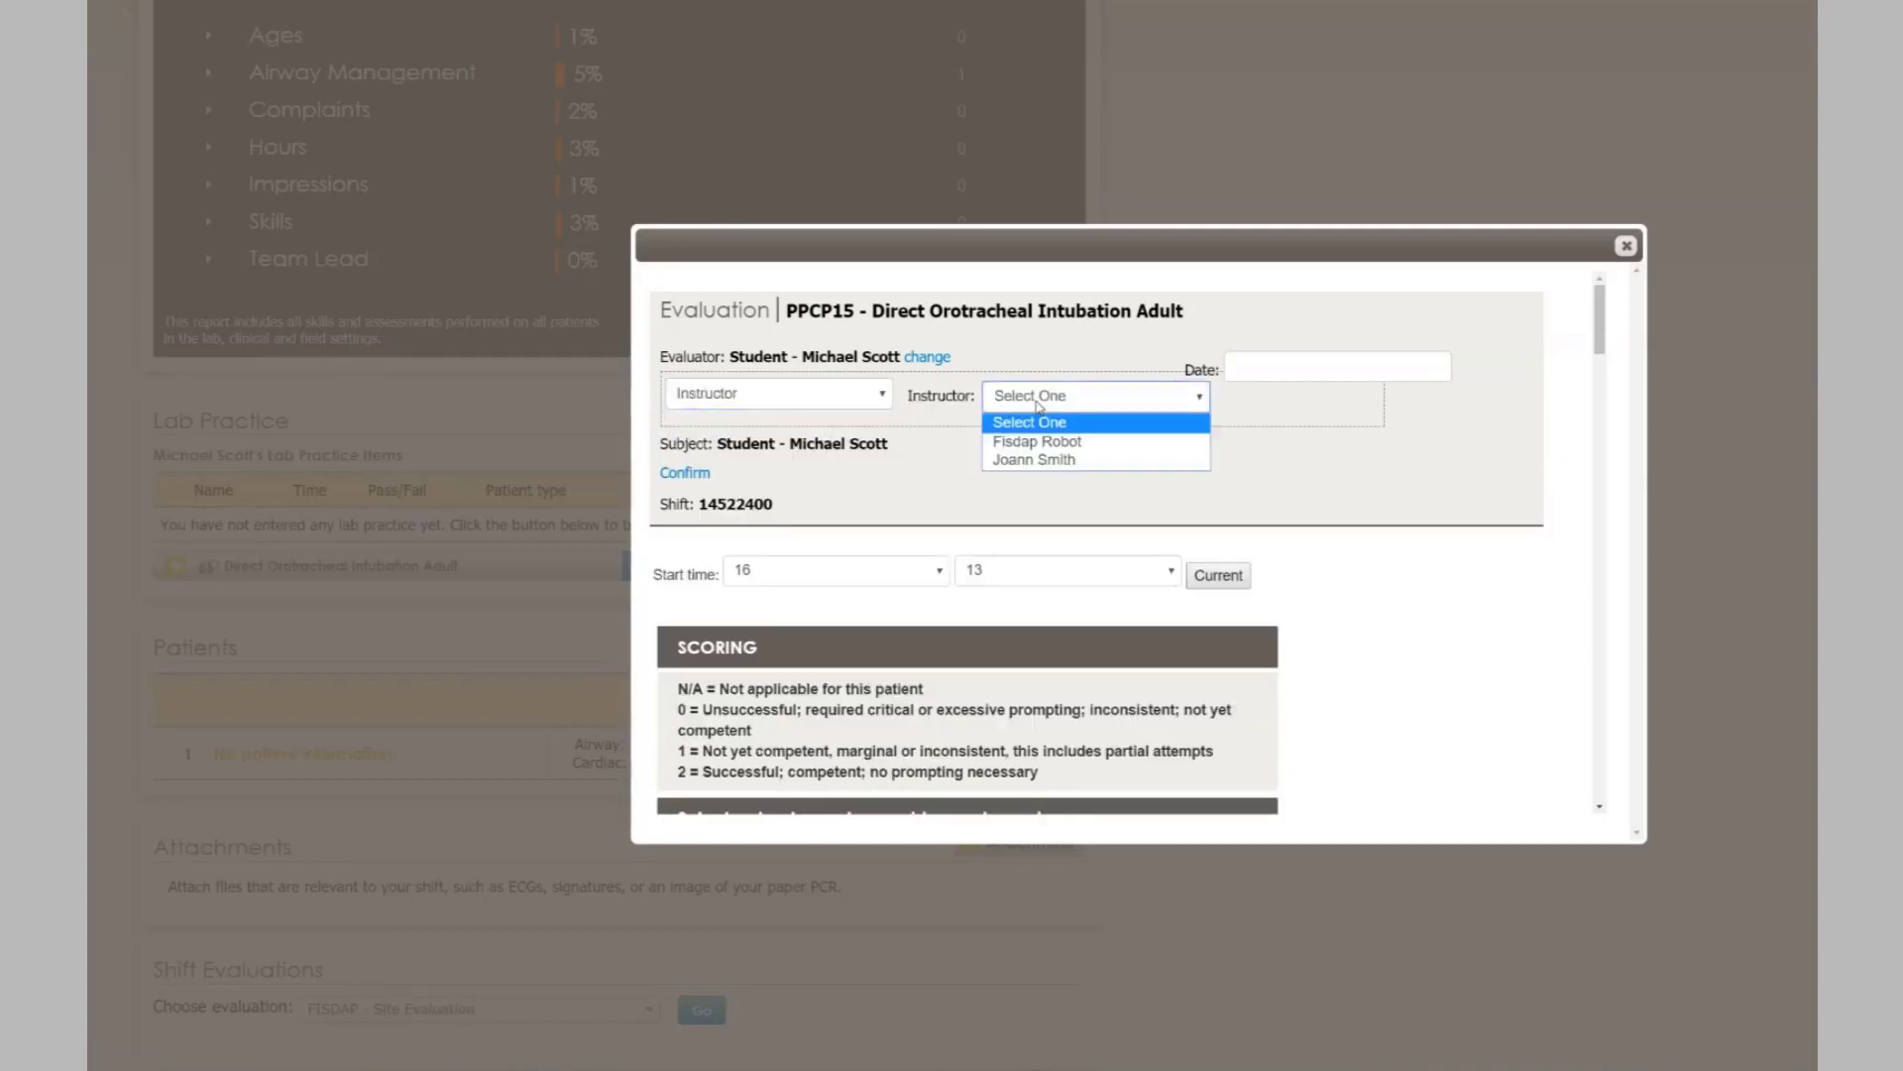
pyautogui.click(1031, 462)
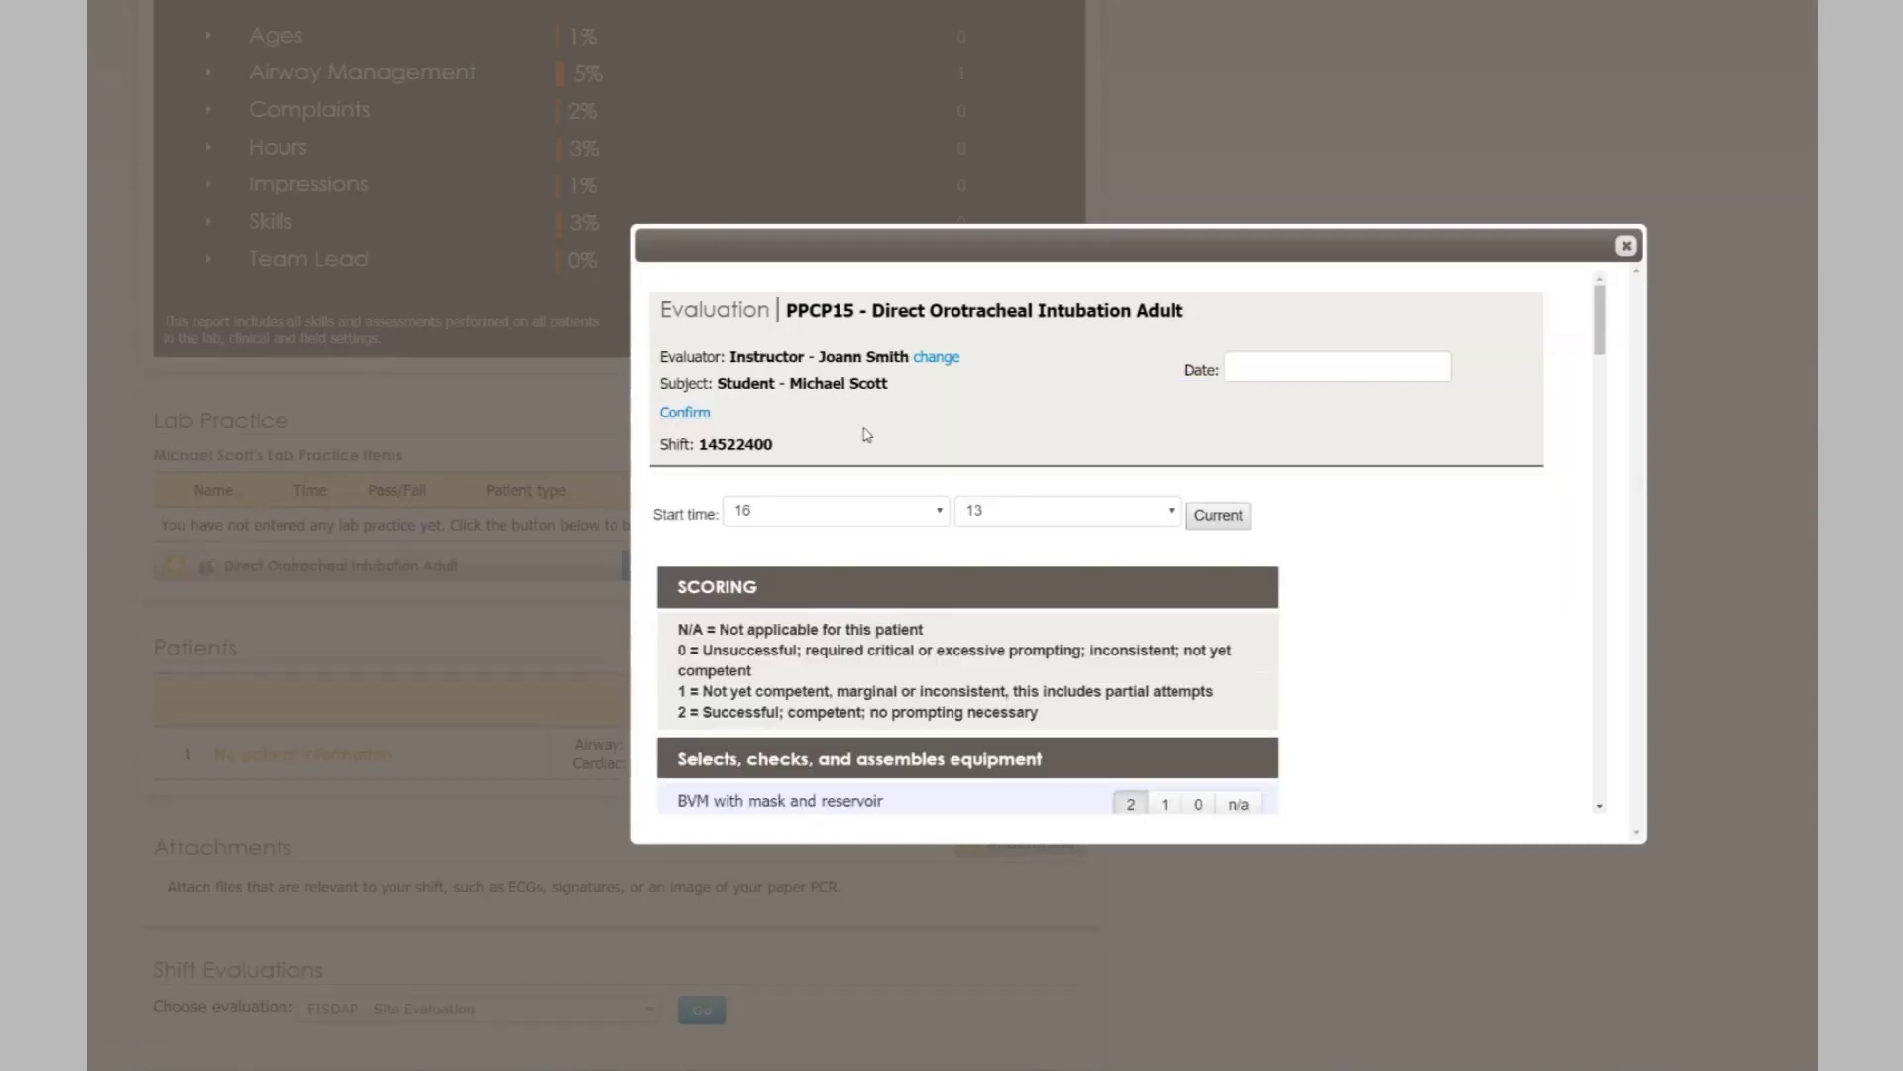
pyautogui.click(937, 358)
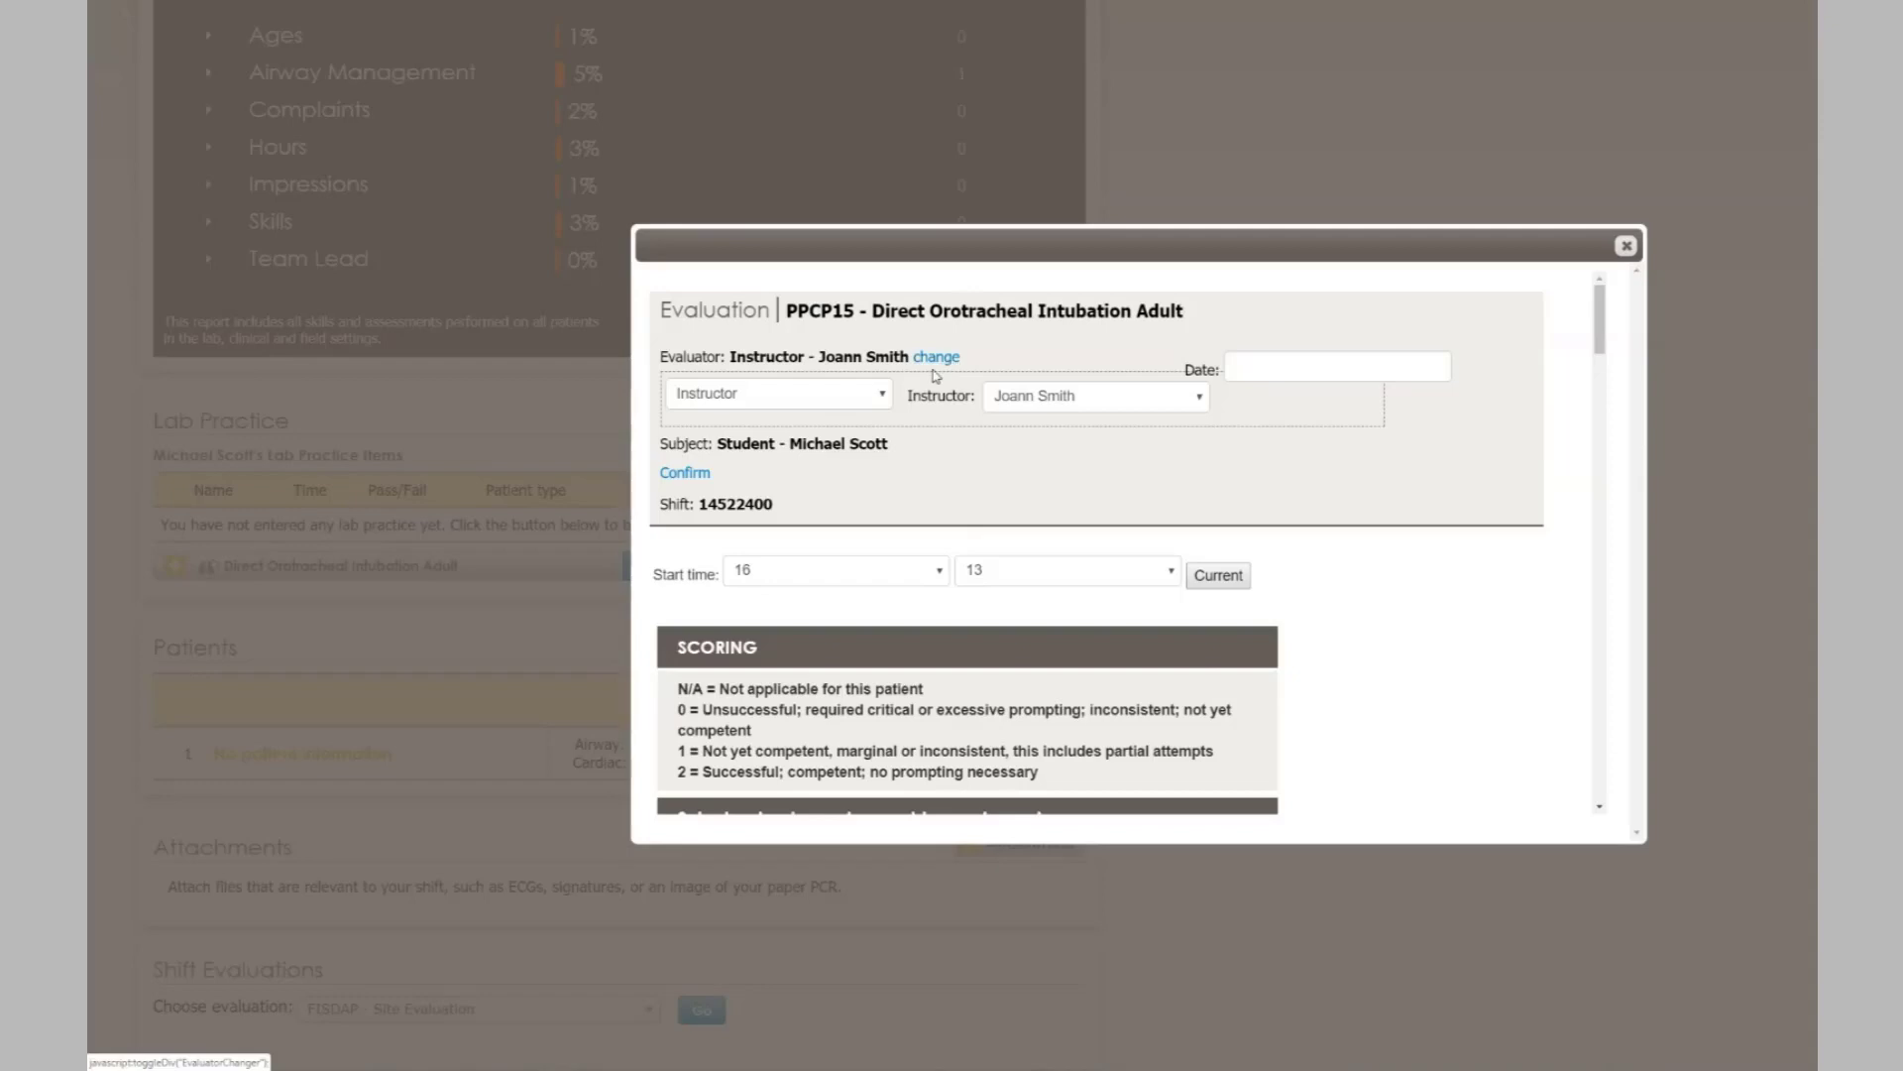
pyautogui.click(883, 397)
pyautogui.click(845, 454)
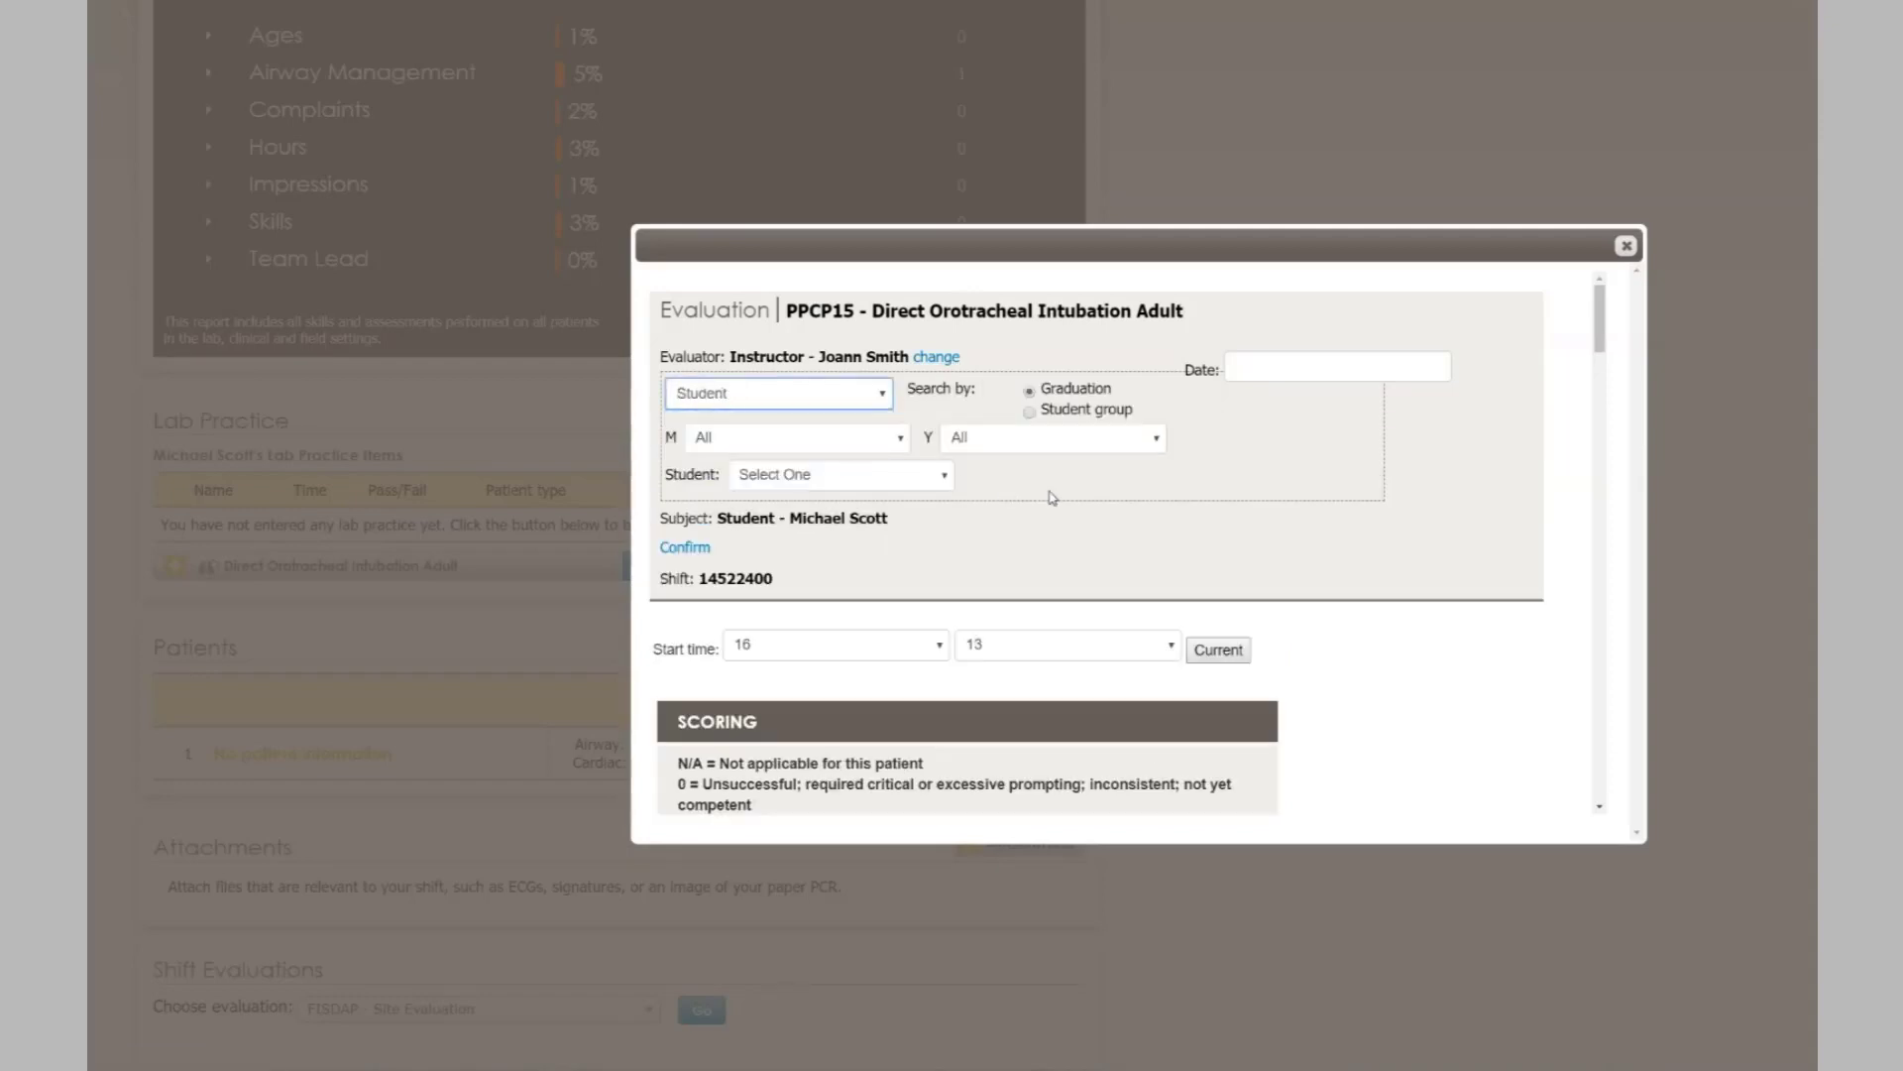
pyautogui.click(880, 480)
pyautogui.click(870, 519)
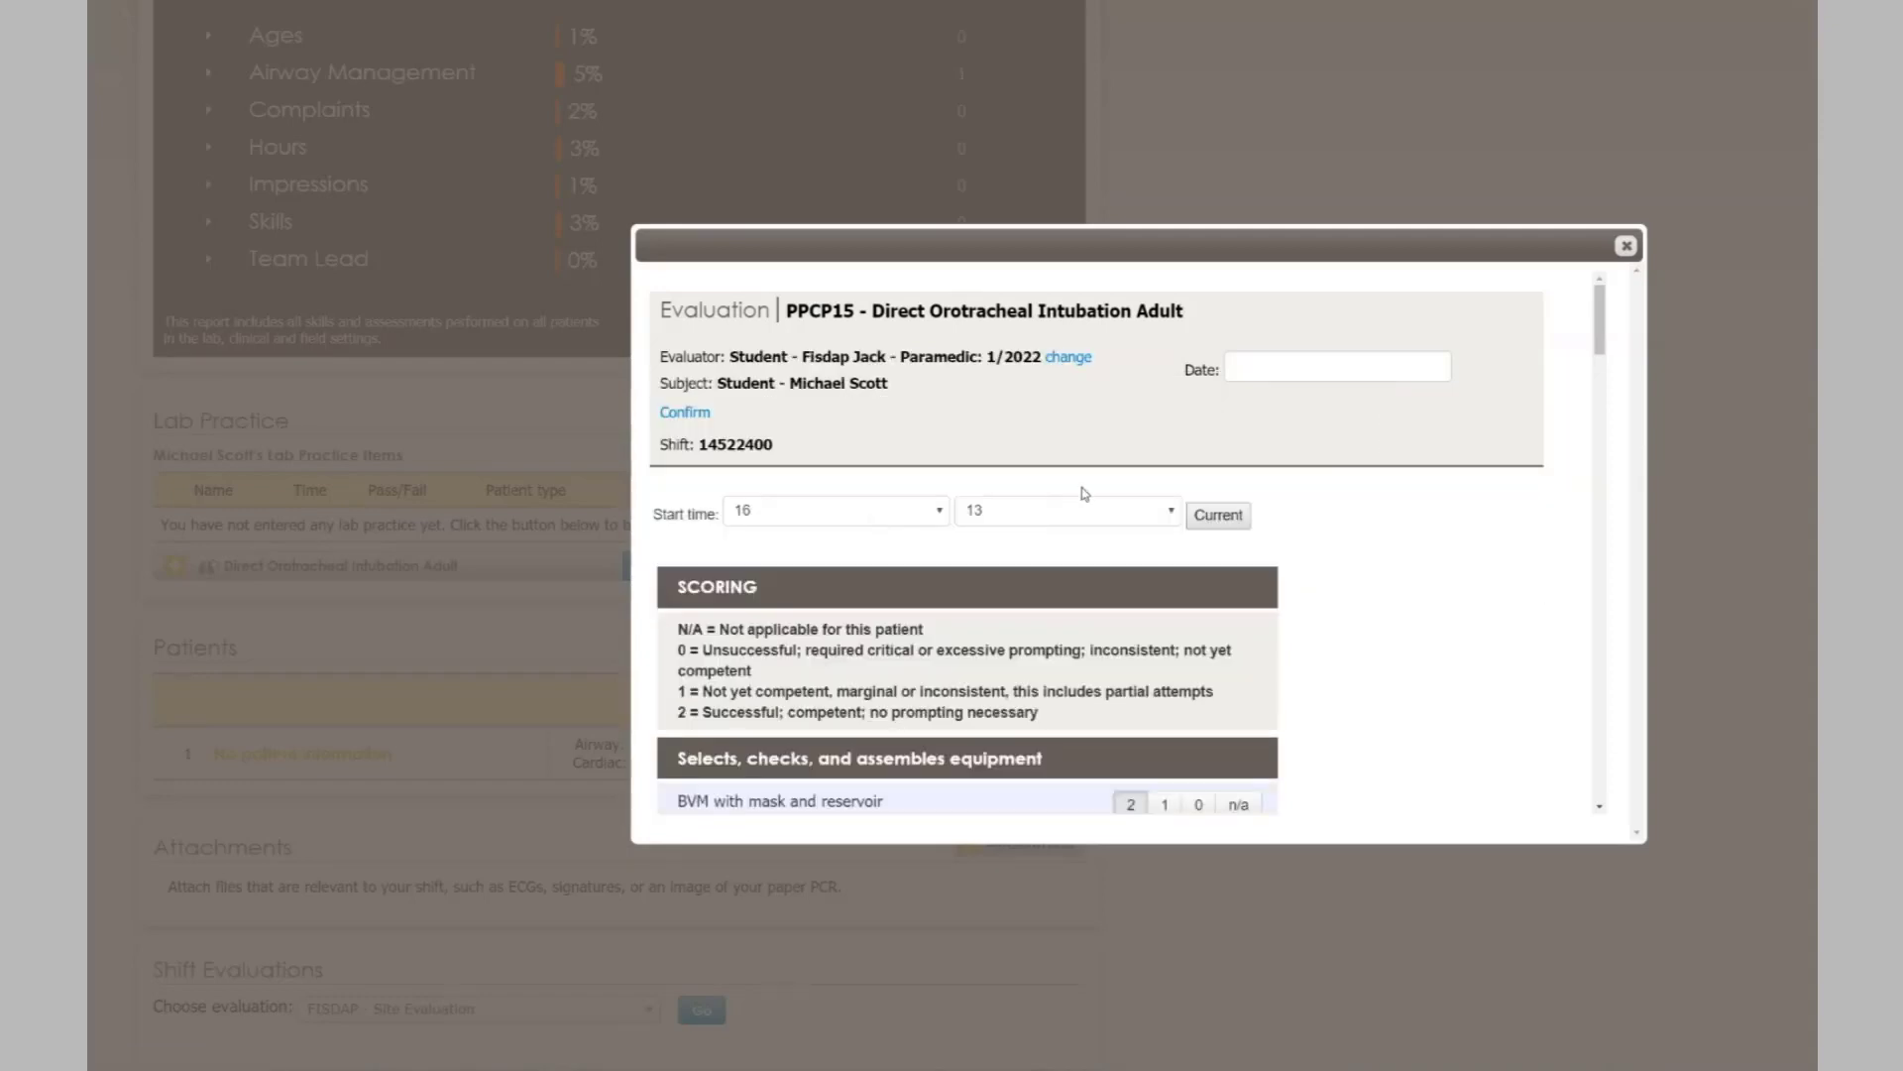
pyautogui.scroll(-3, 1141, 437)
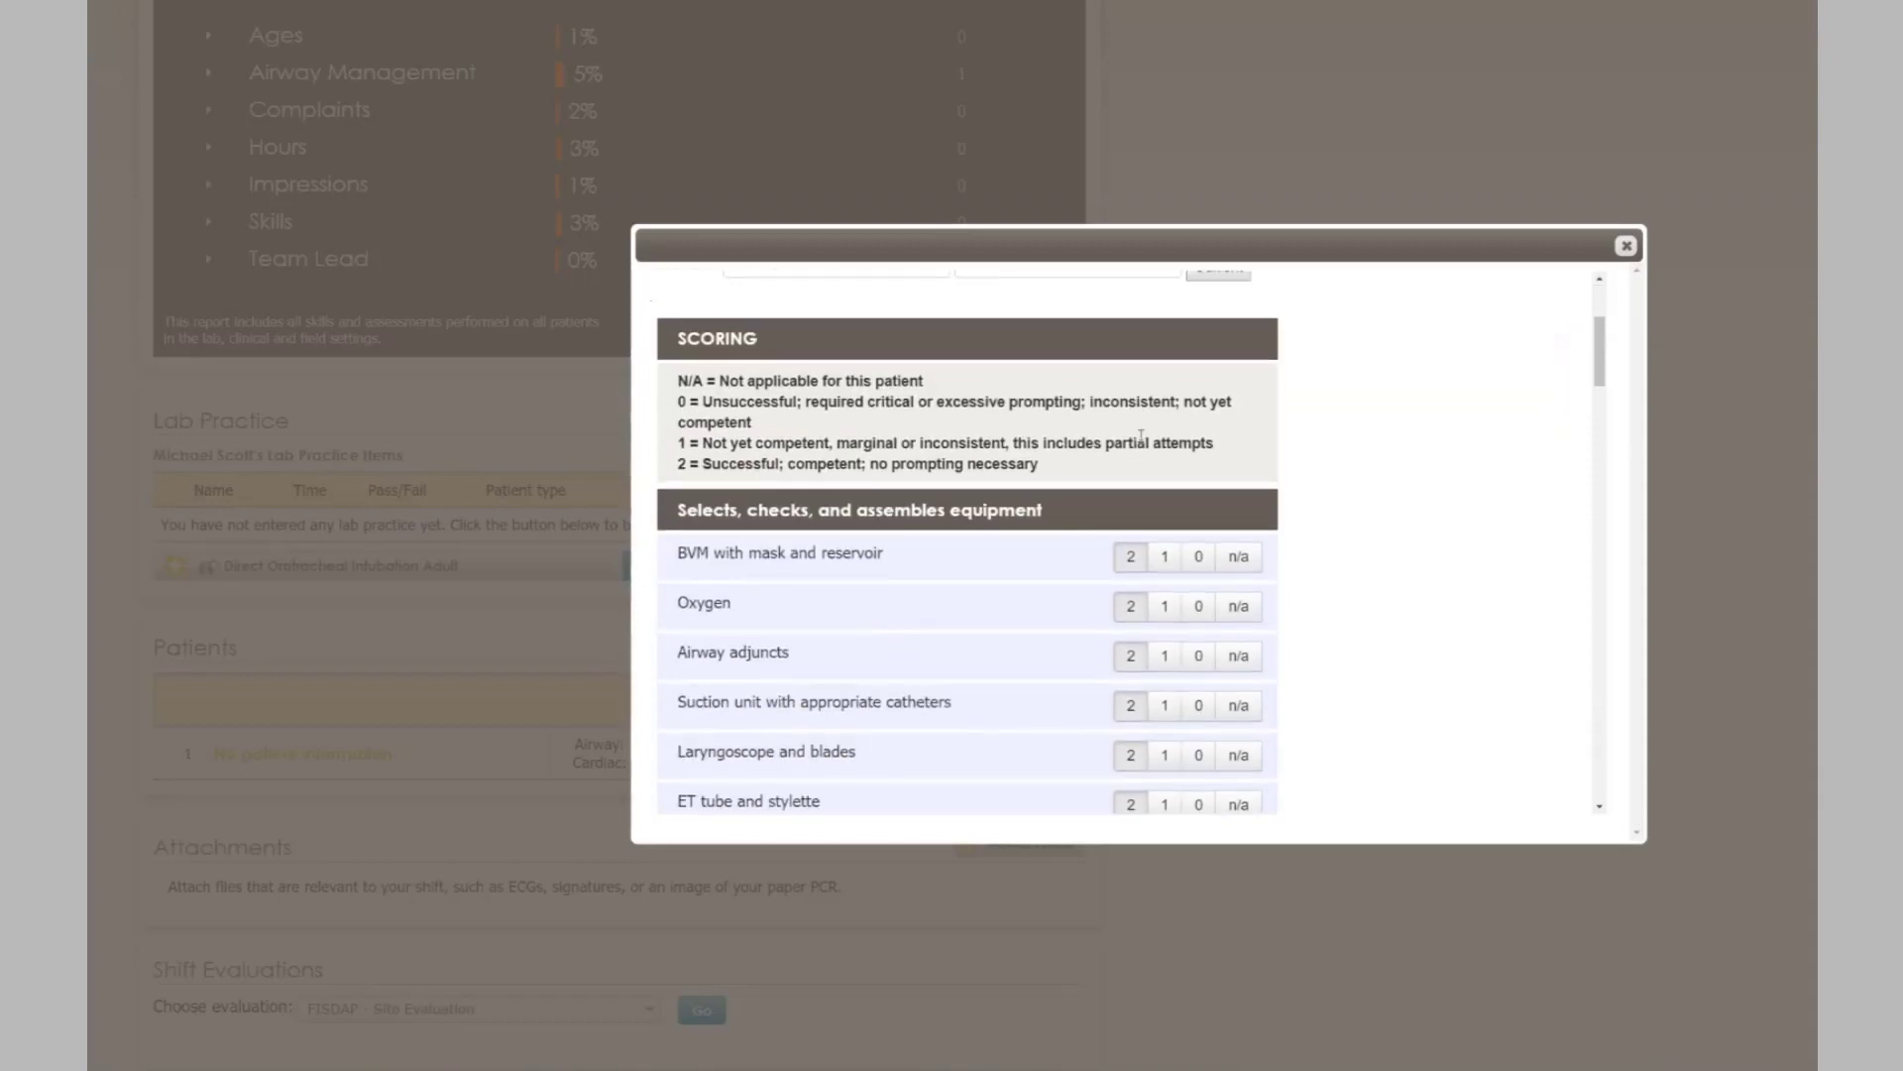
pyautogui.scroll(1, 1095, 463)
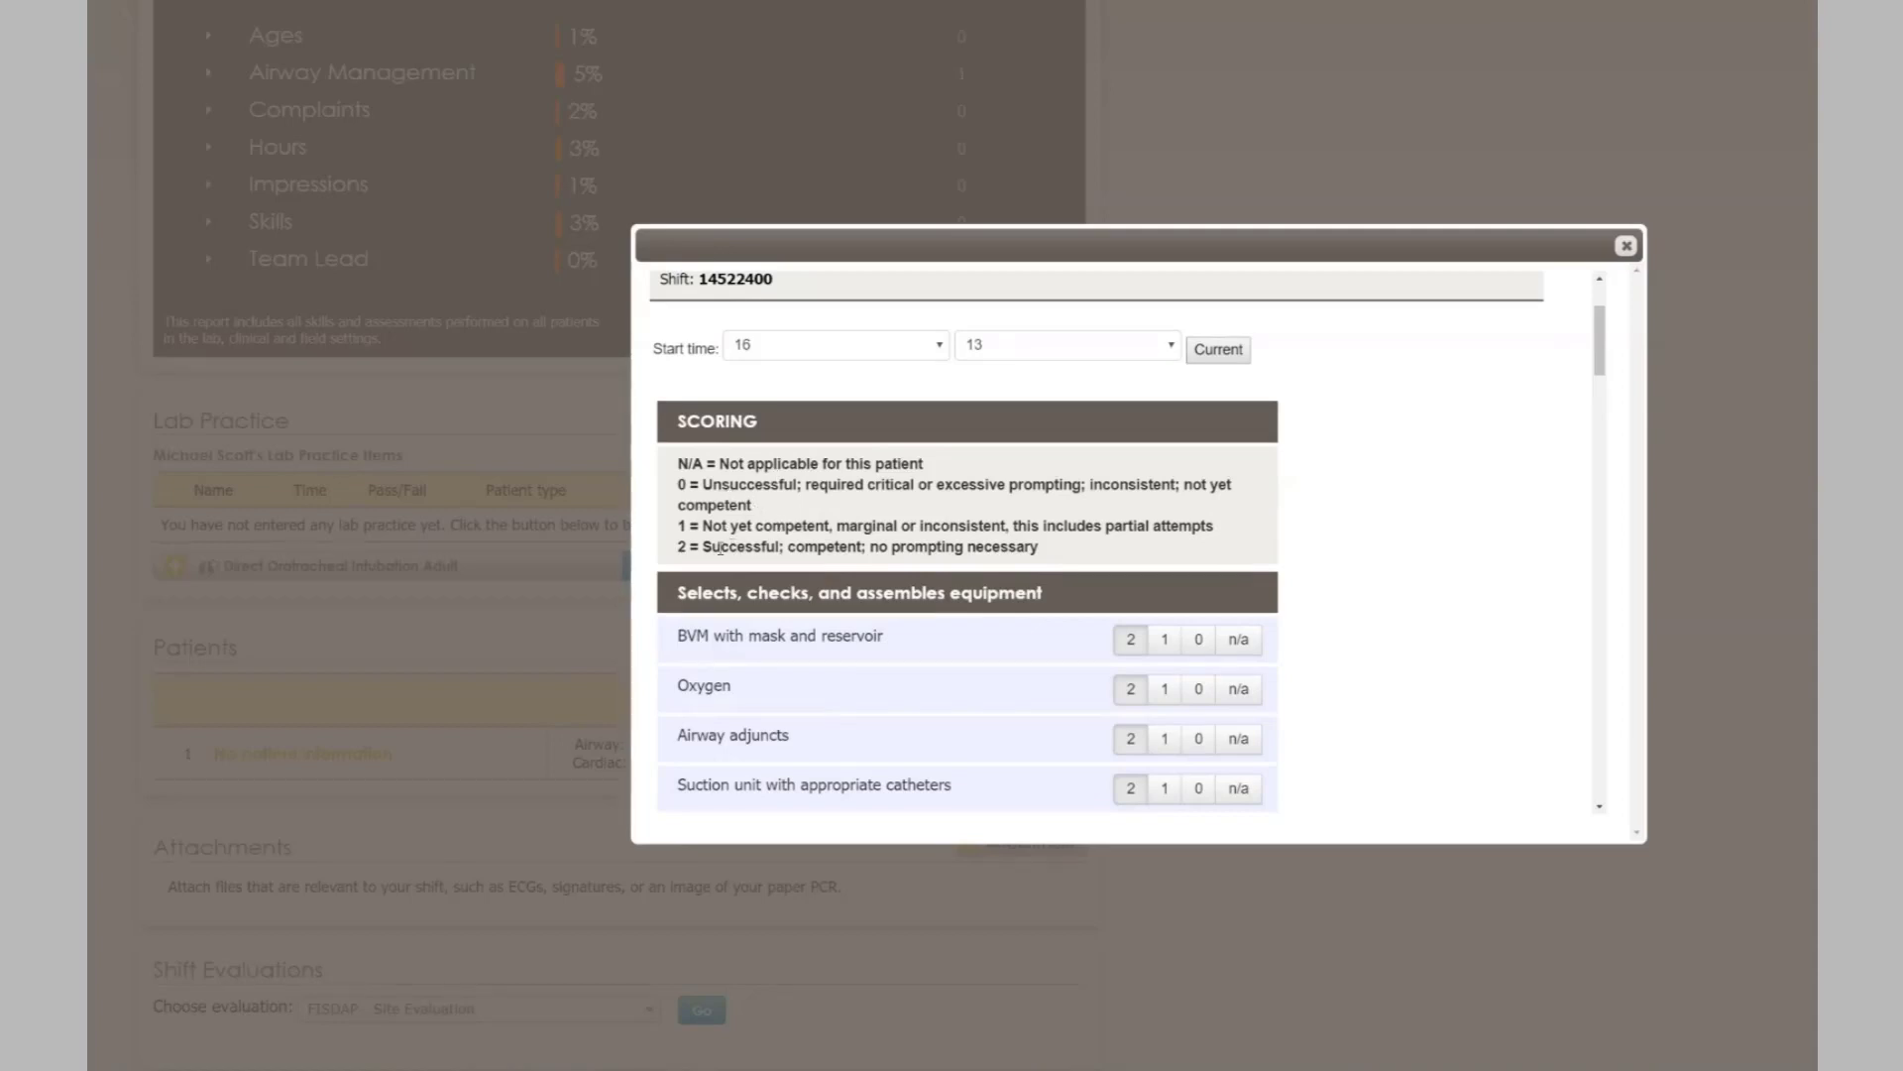
pyautogui.scroll(-3, 780, 516)
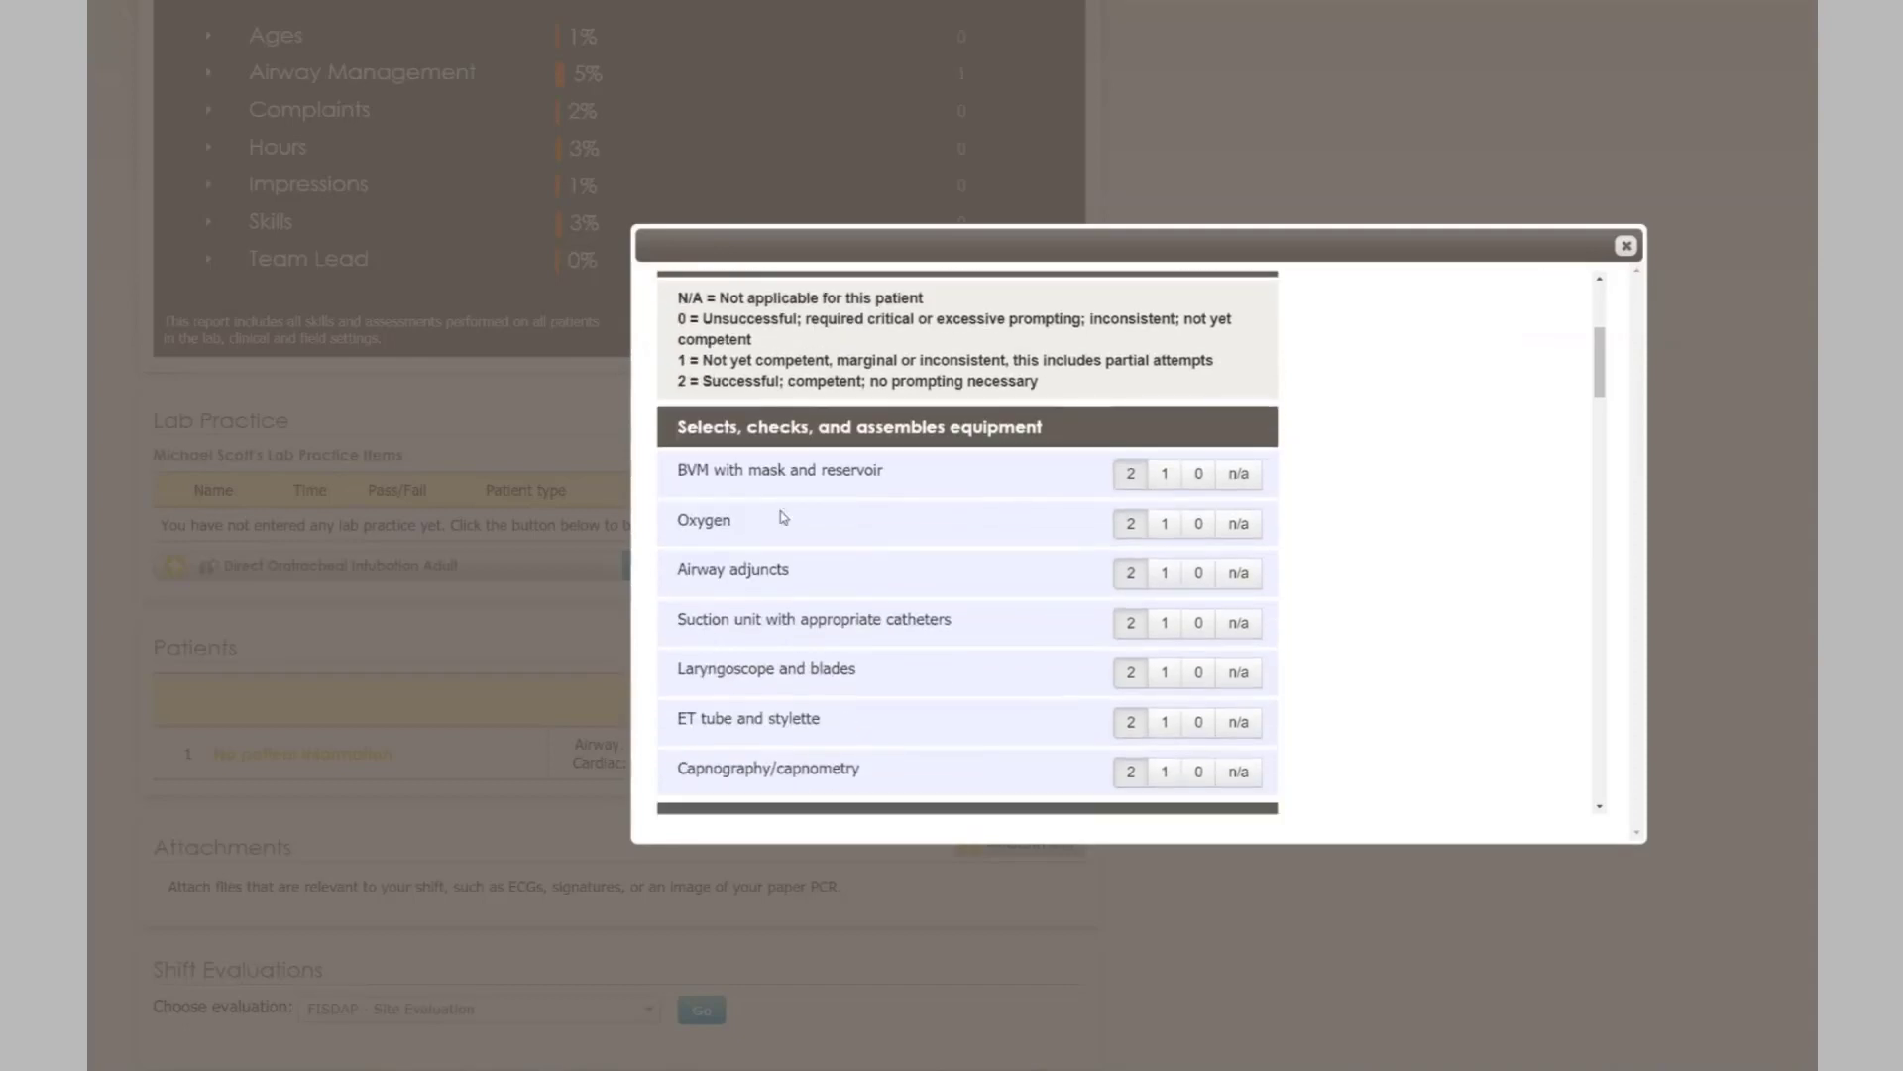
pyautogui.scroll(-1, 1026, 436)
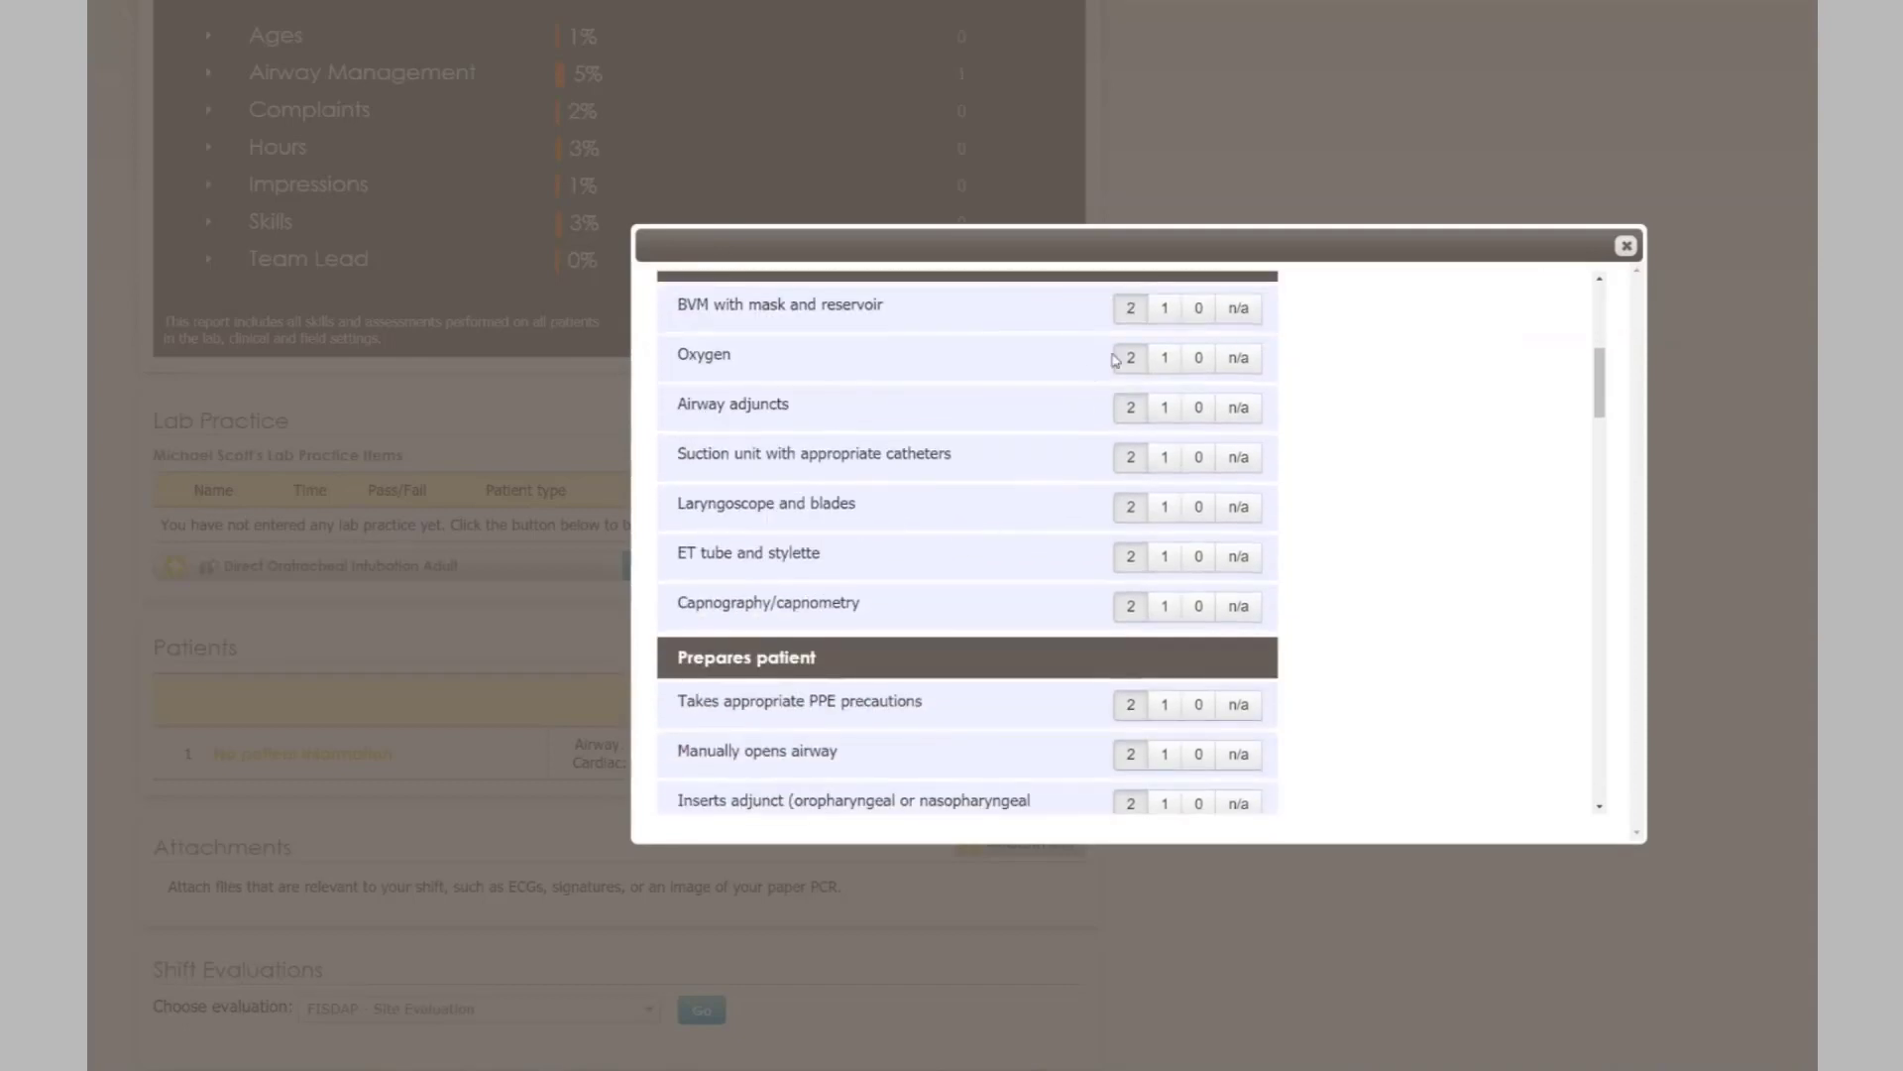
pyautogui.scroll(3, 1080, 394)
pyautogui.scroll(-2, 896, 516)
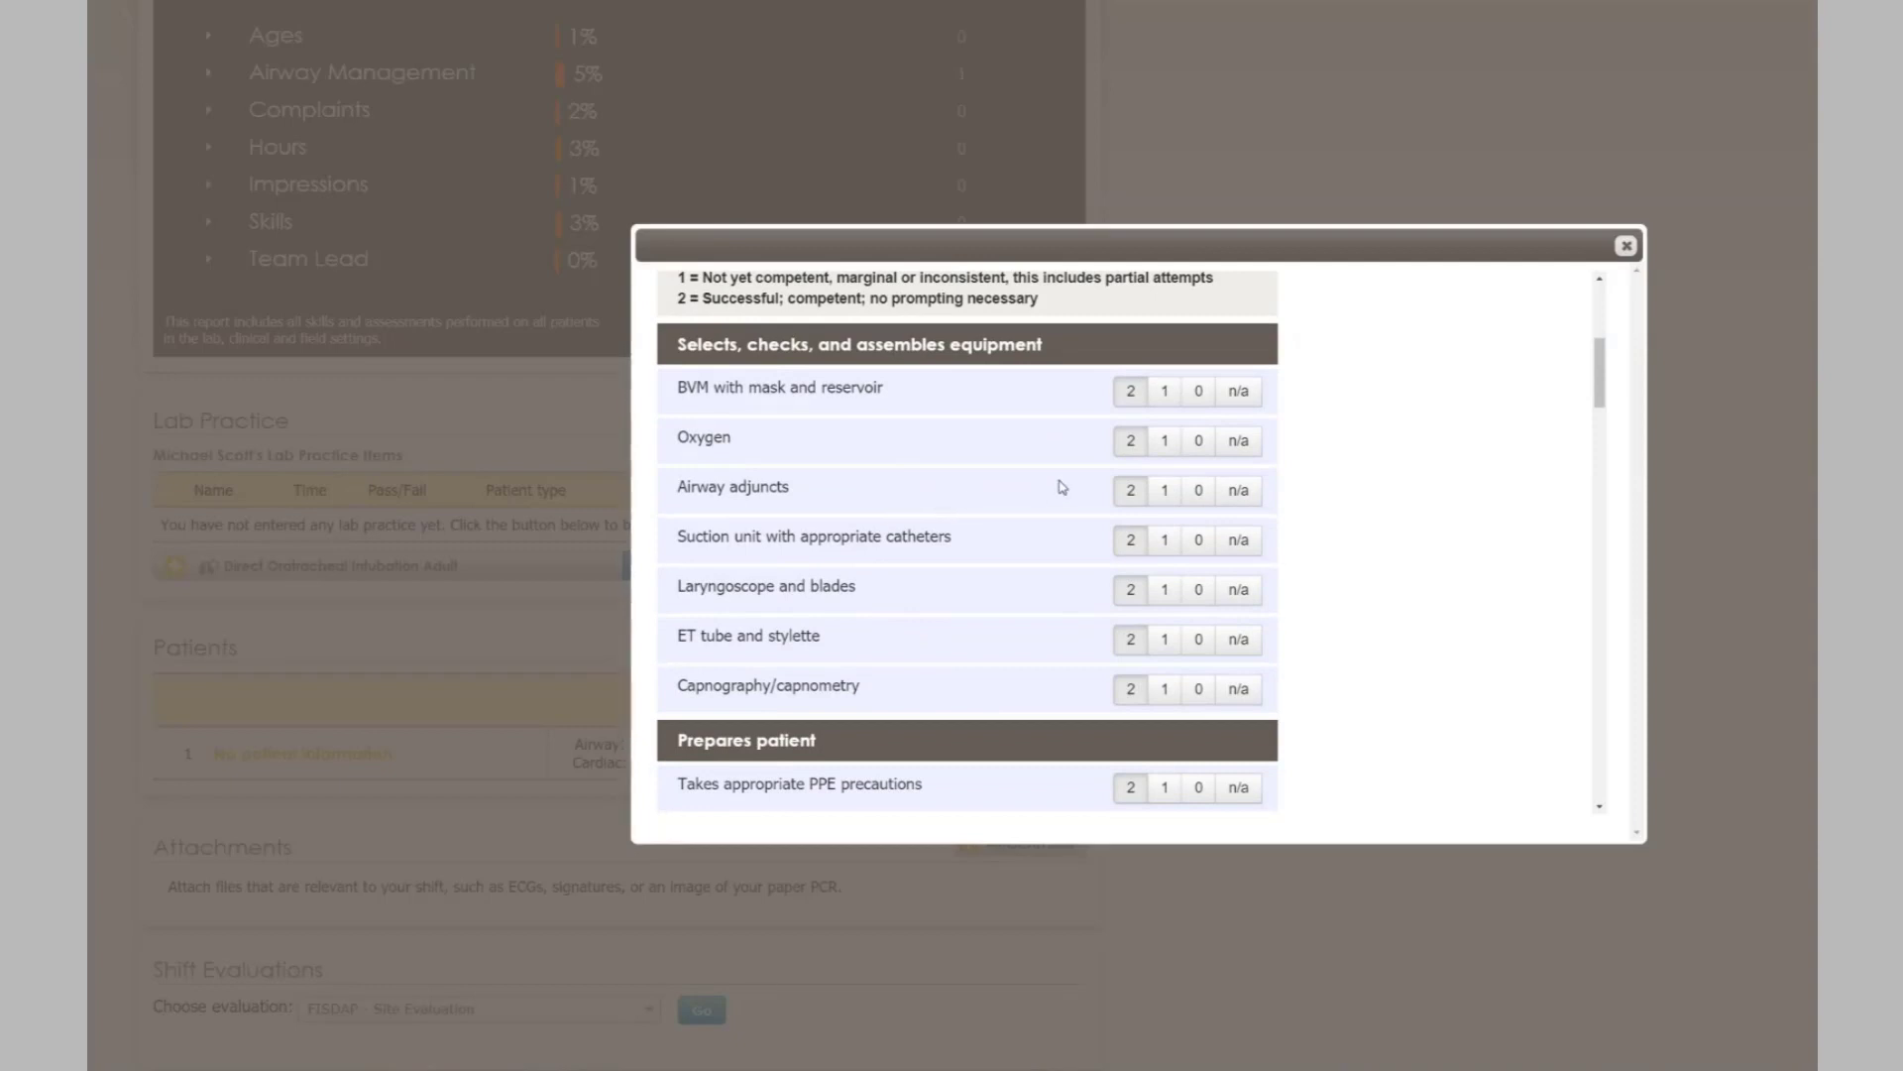
pyautogui.scroll(-2, 1059, 486)
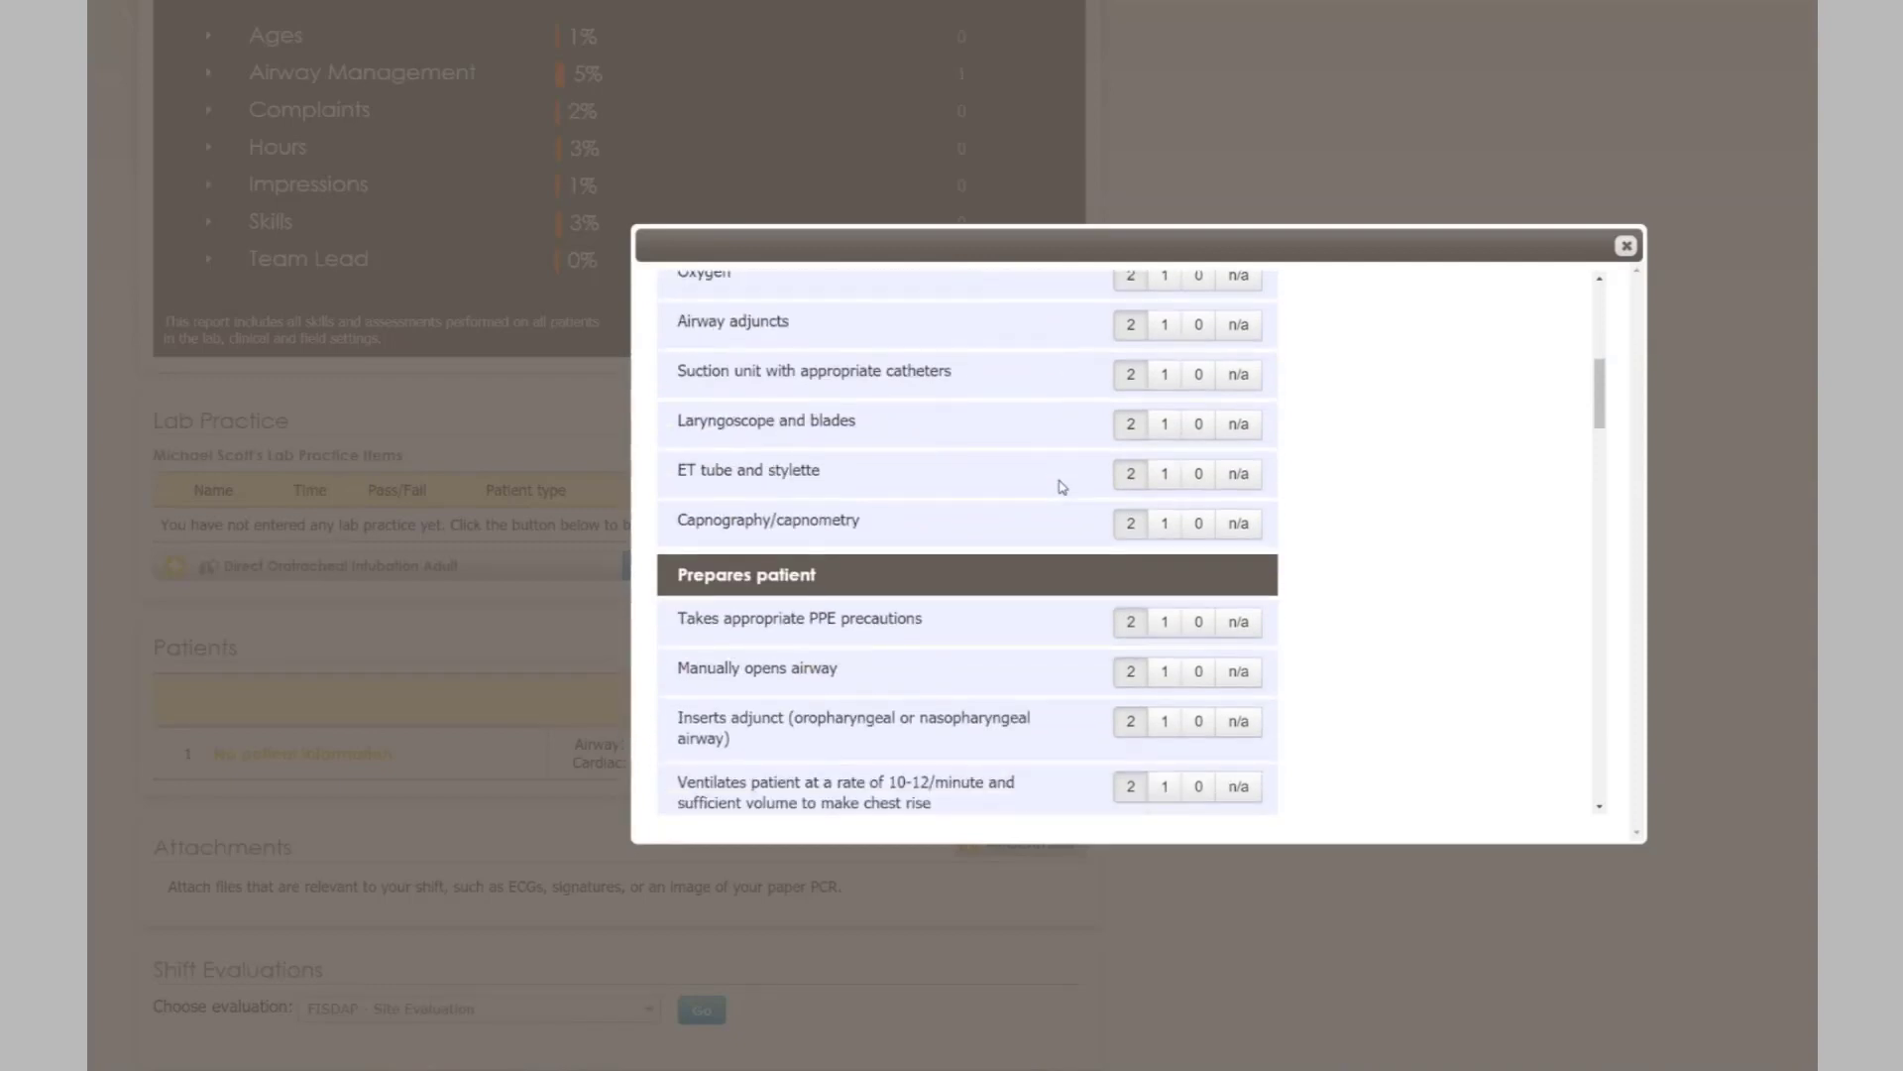
pyautogui.scroll(6, 1062, 486)
pyautogui.scroll(-1, 1167, 508)
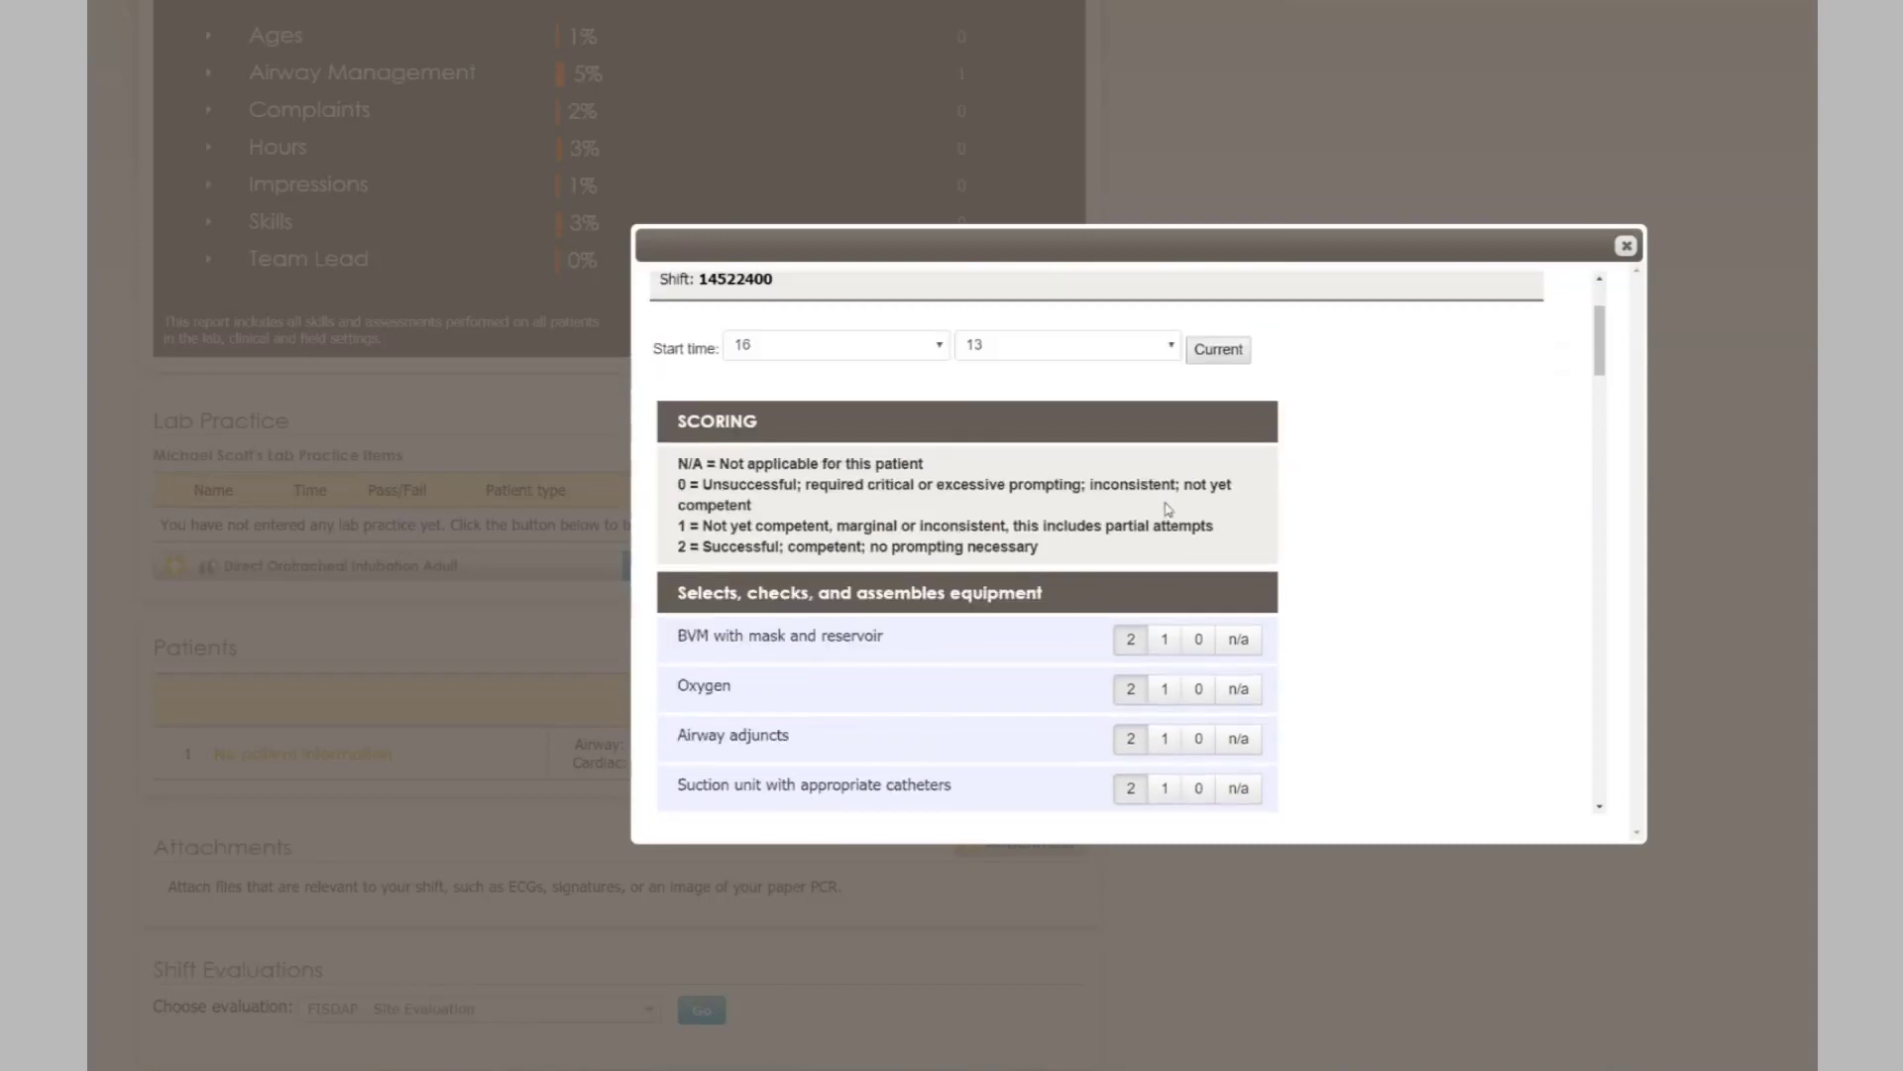
pyautogui.scroll(-3, 1168, 507)
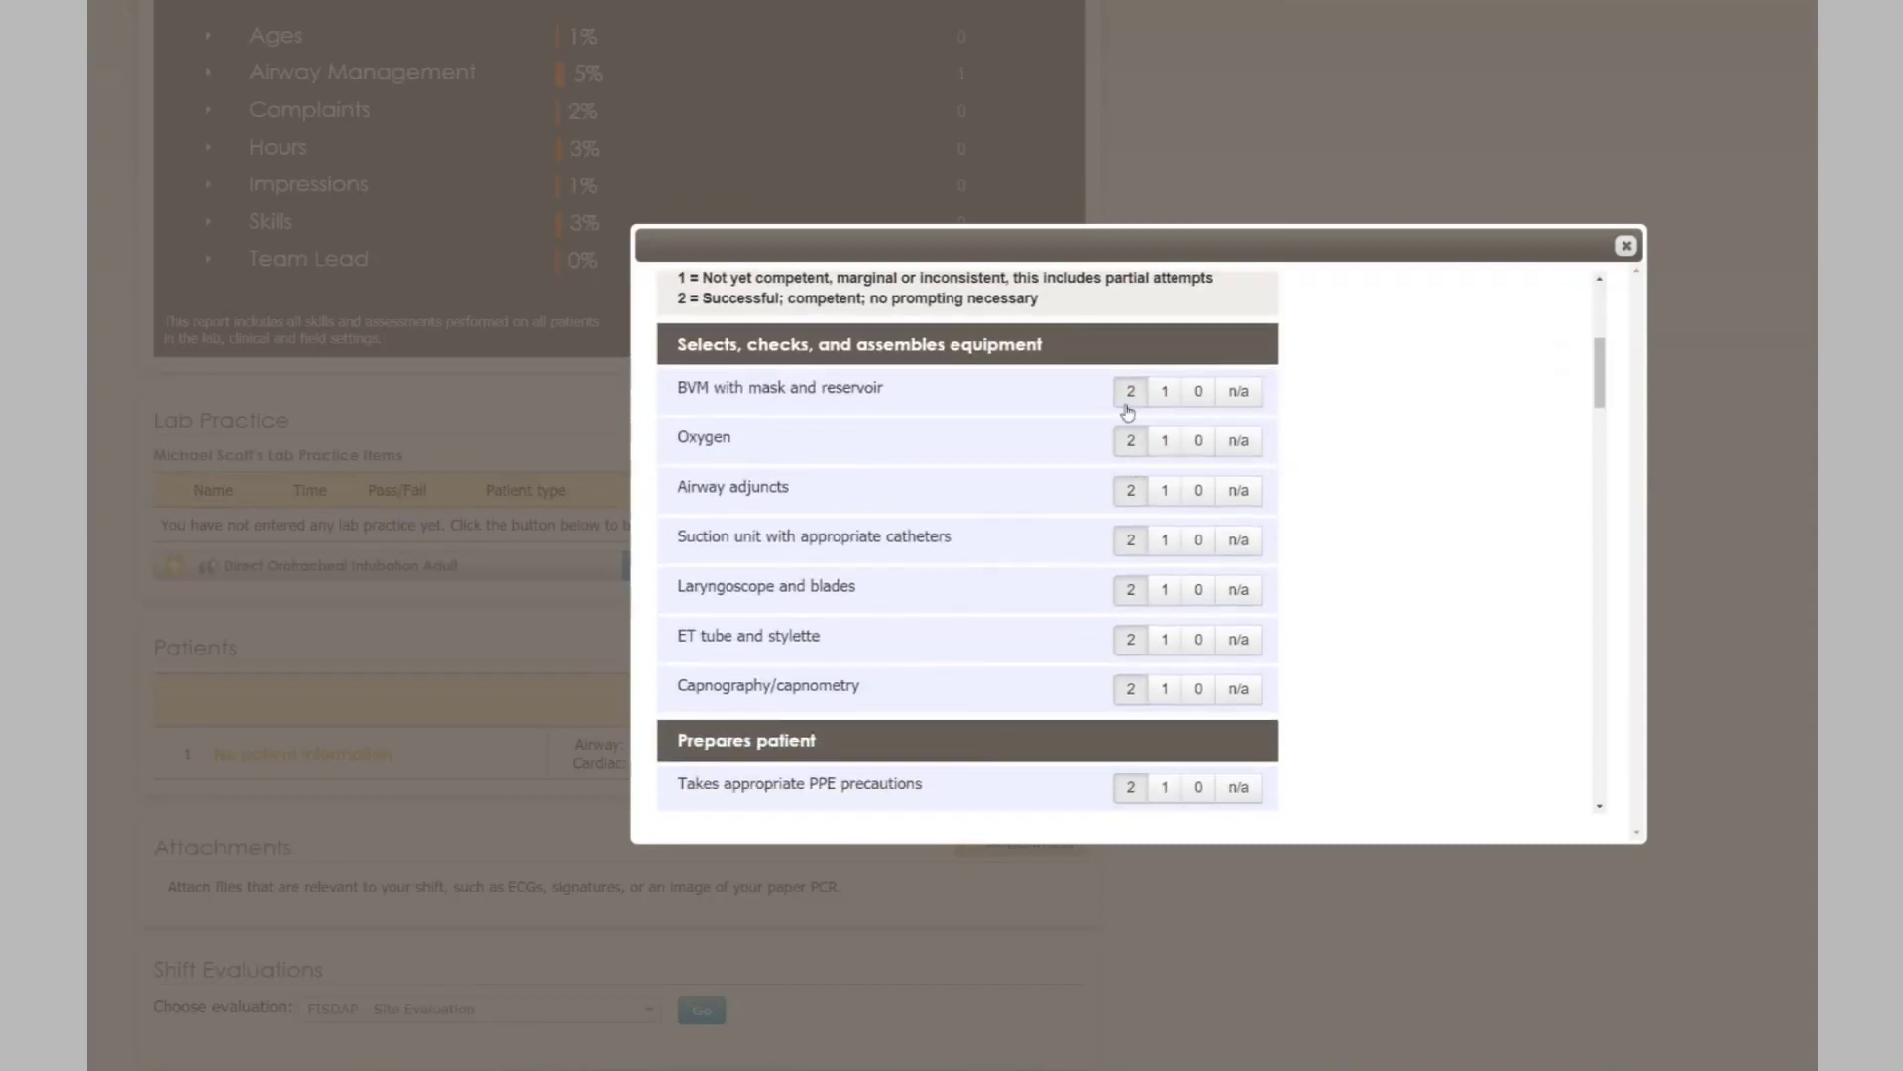
pyautogui.scroll(-12, 1129, 404)
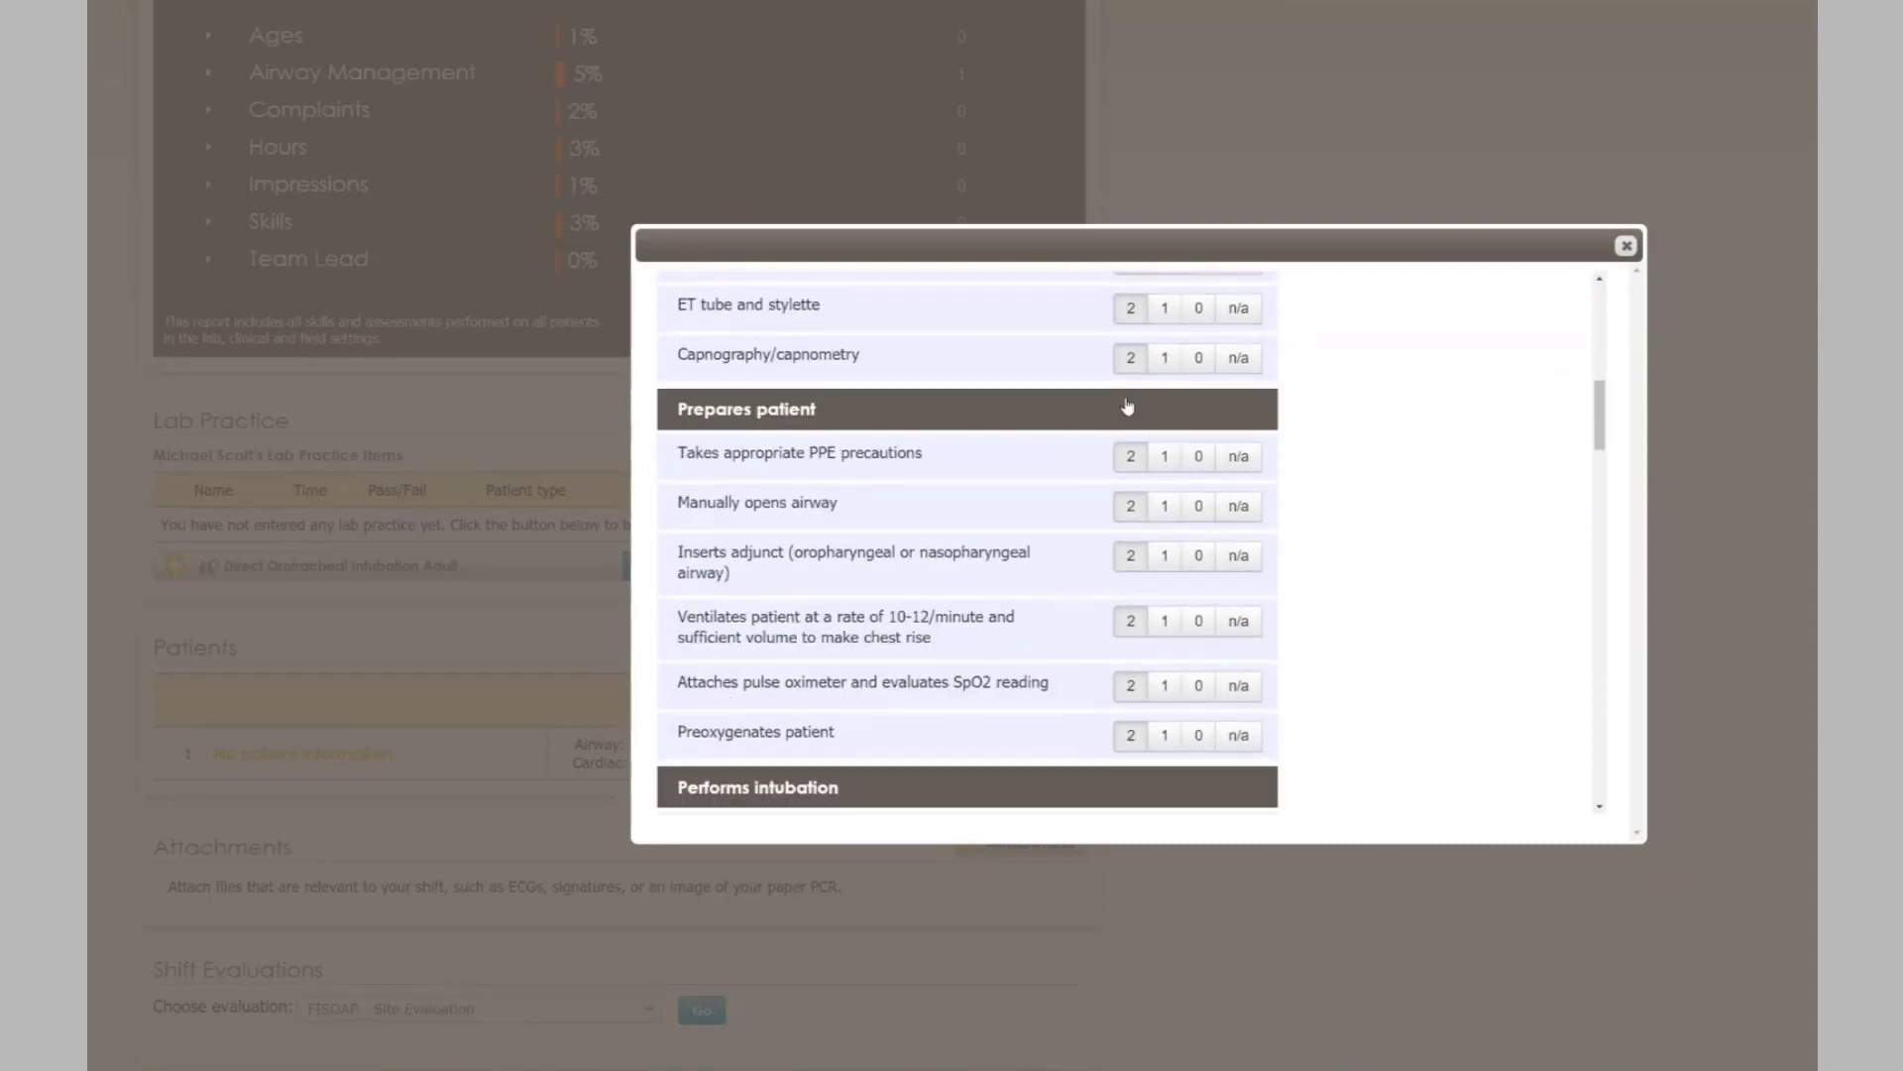
pyautogui.scroll(-10, 1128, 403)
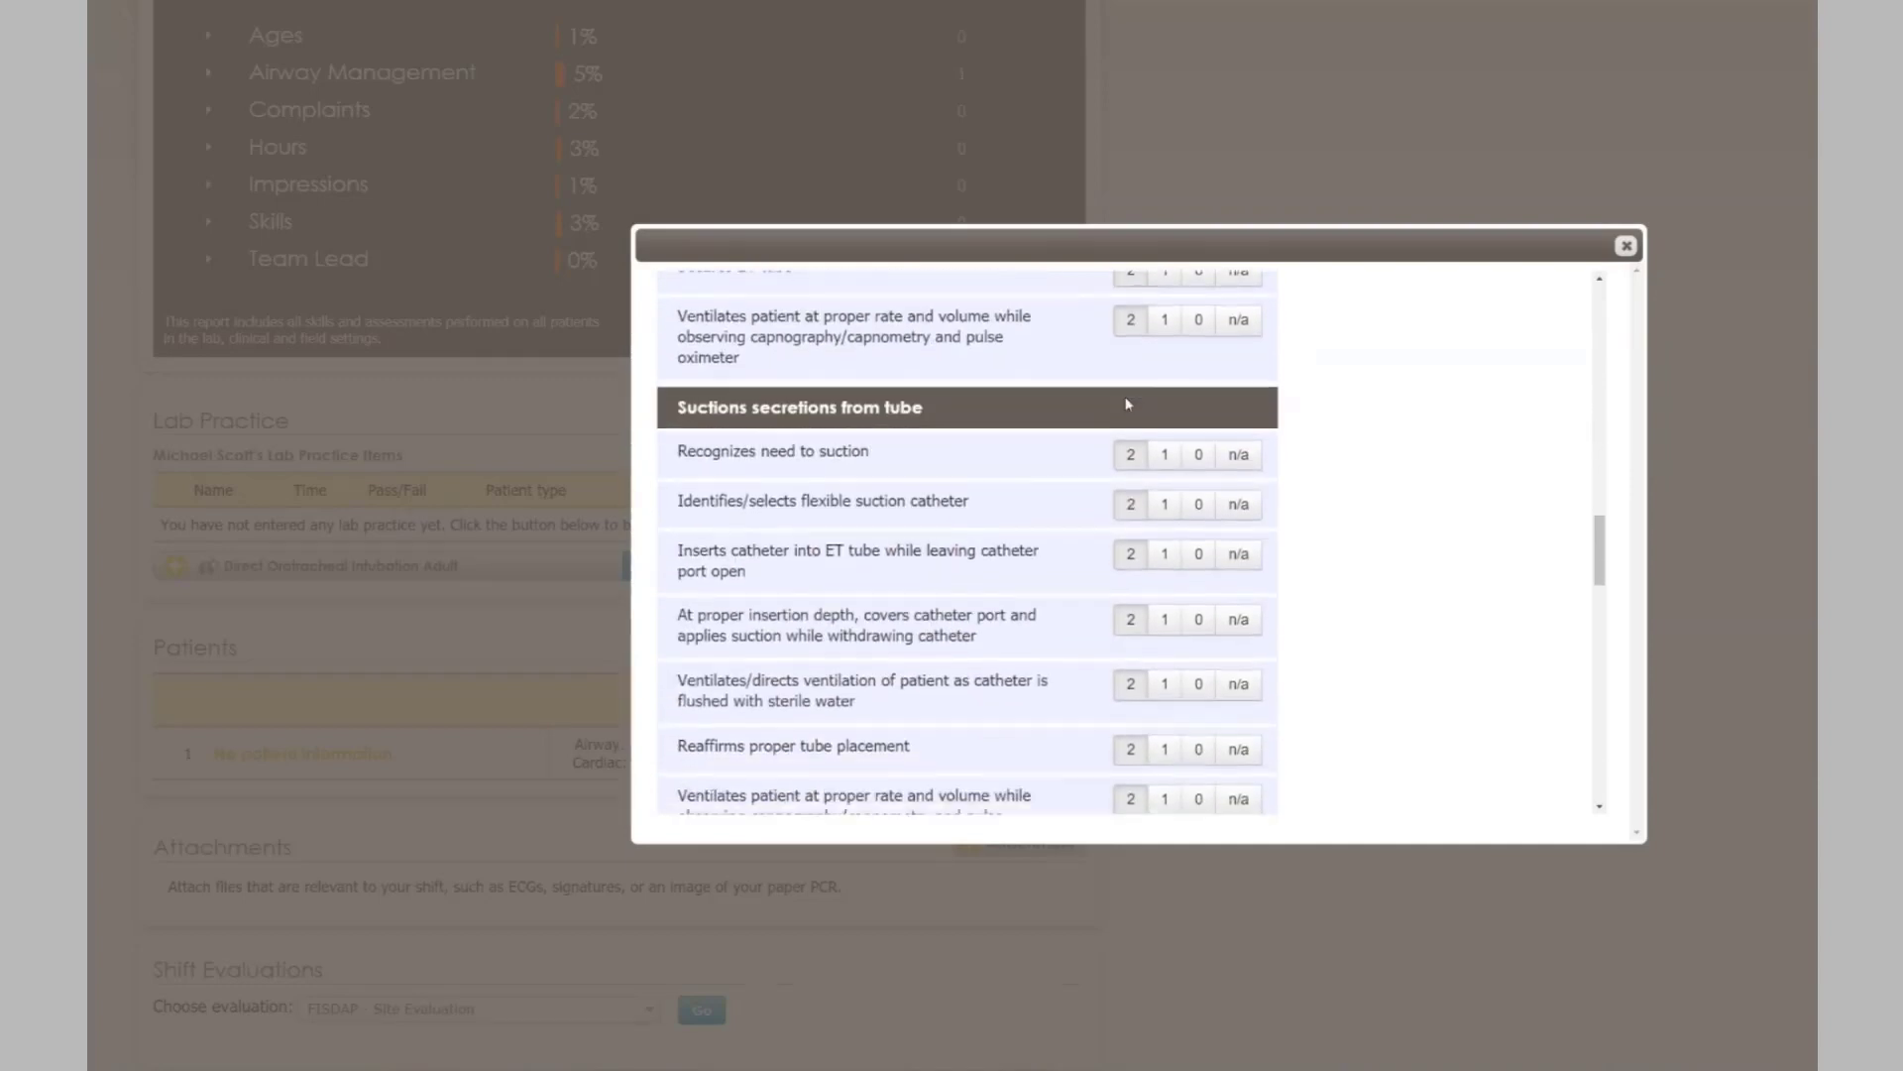
pyautogui.scroll(-3, 1121, 416)
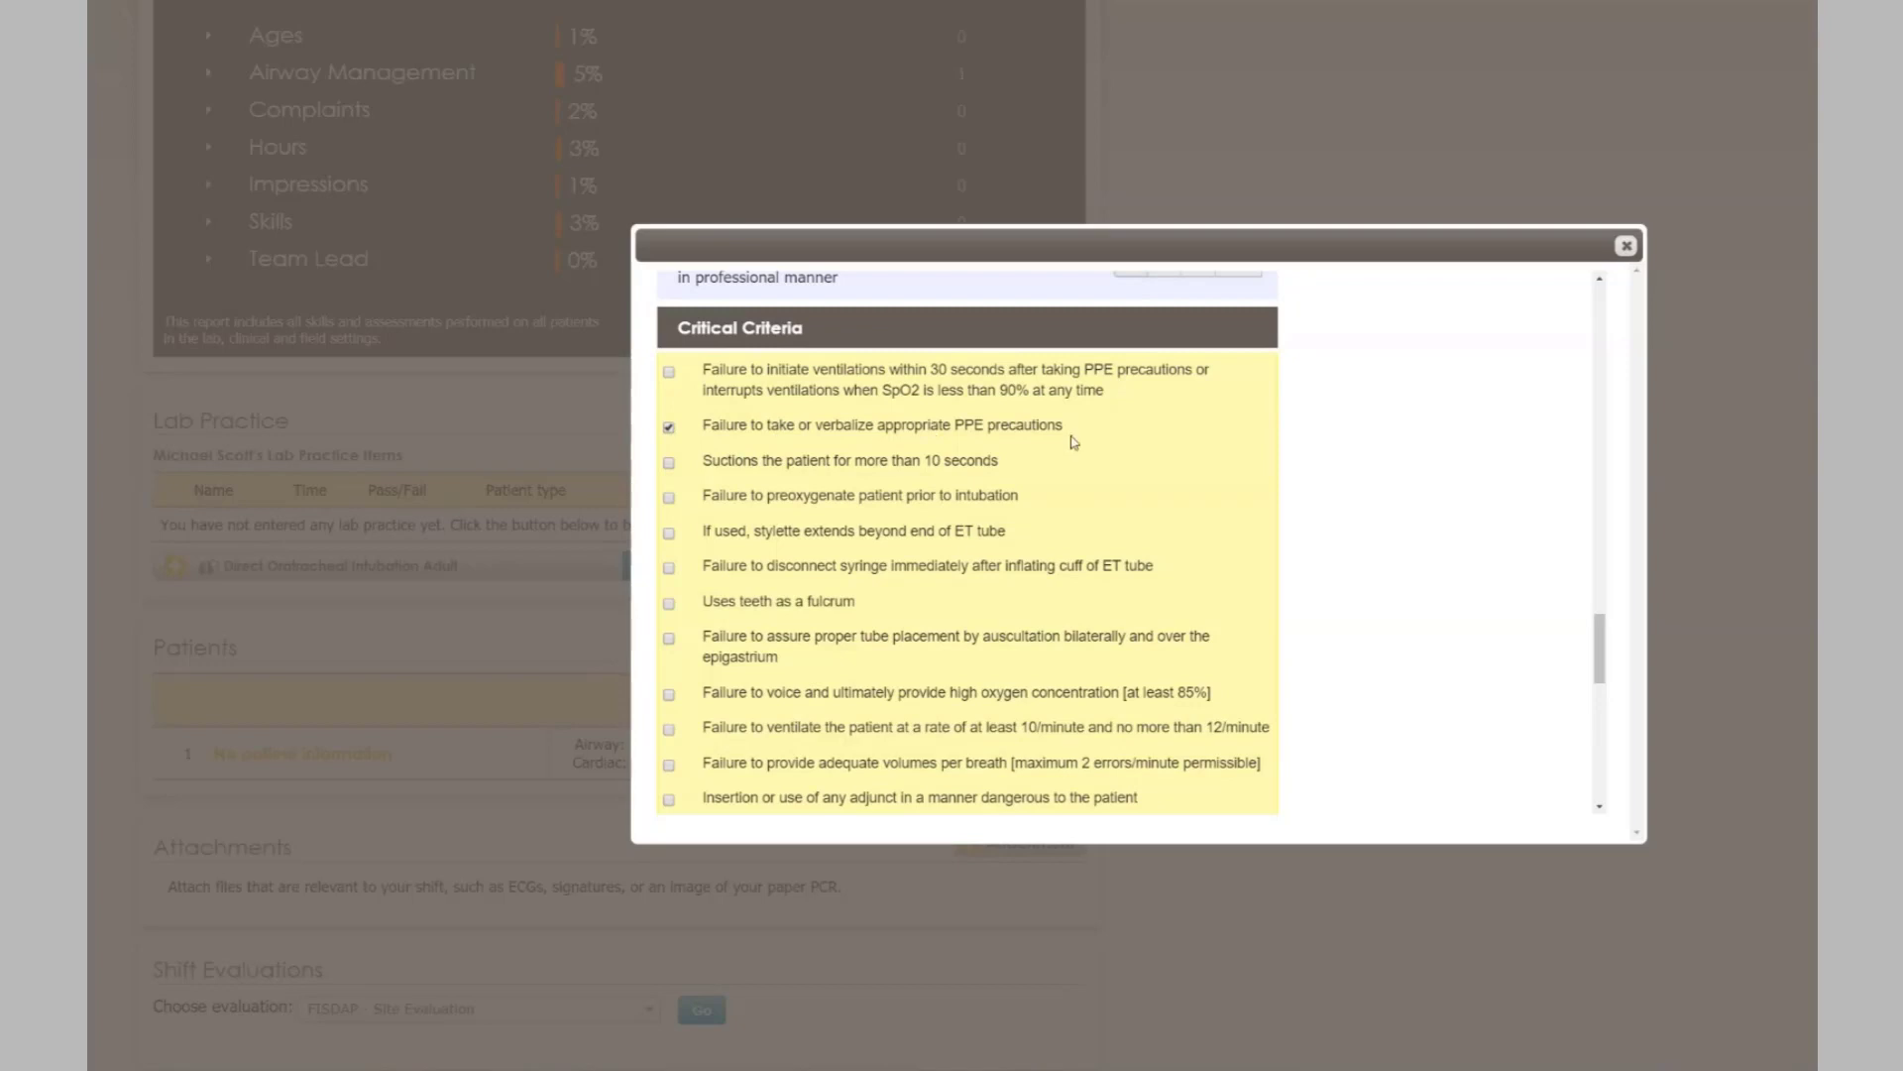
# - Review the evaluation form, leaving the self-evaluation answer as unsuccessful
pyautogui.scroll(-10, 1076, 448)
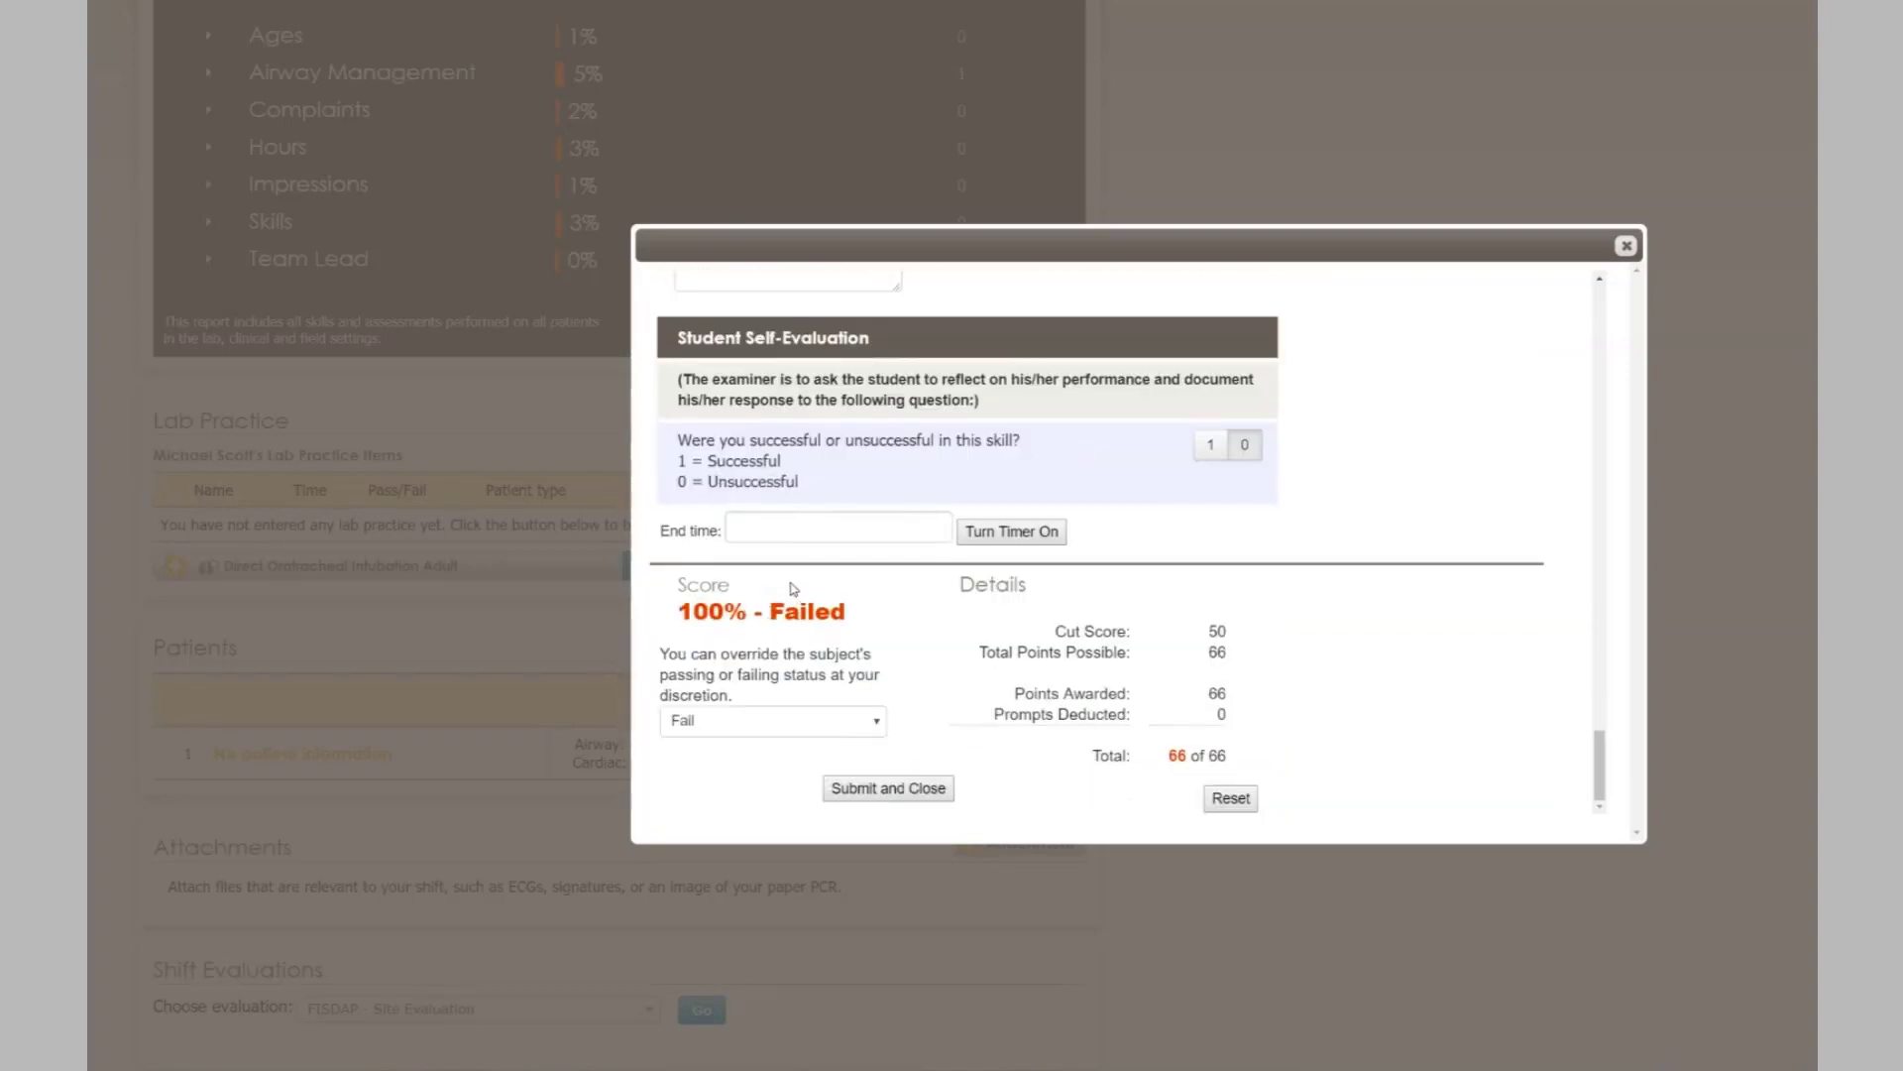
pyautogui.scroll(6, 783, 593)
pyautogui.scroll(1, 742, 504)
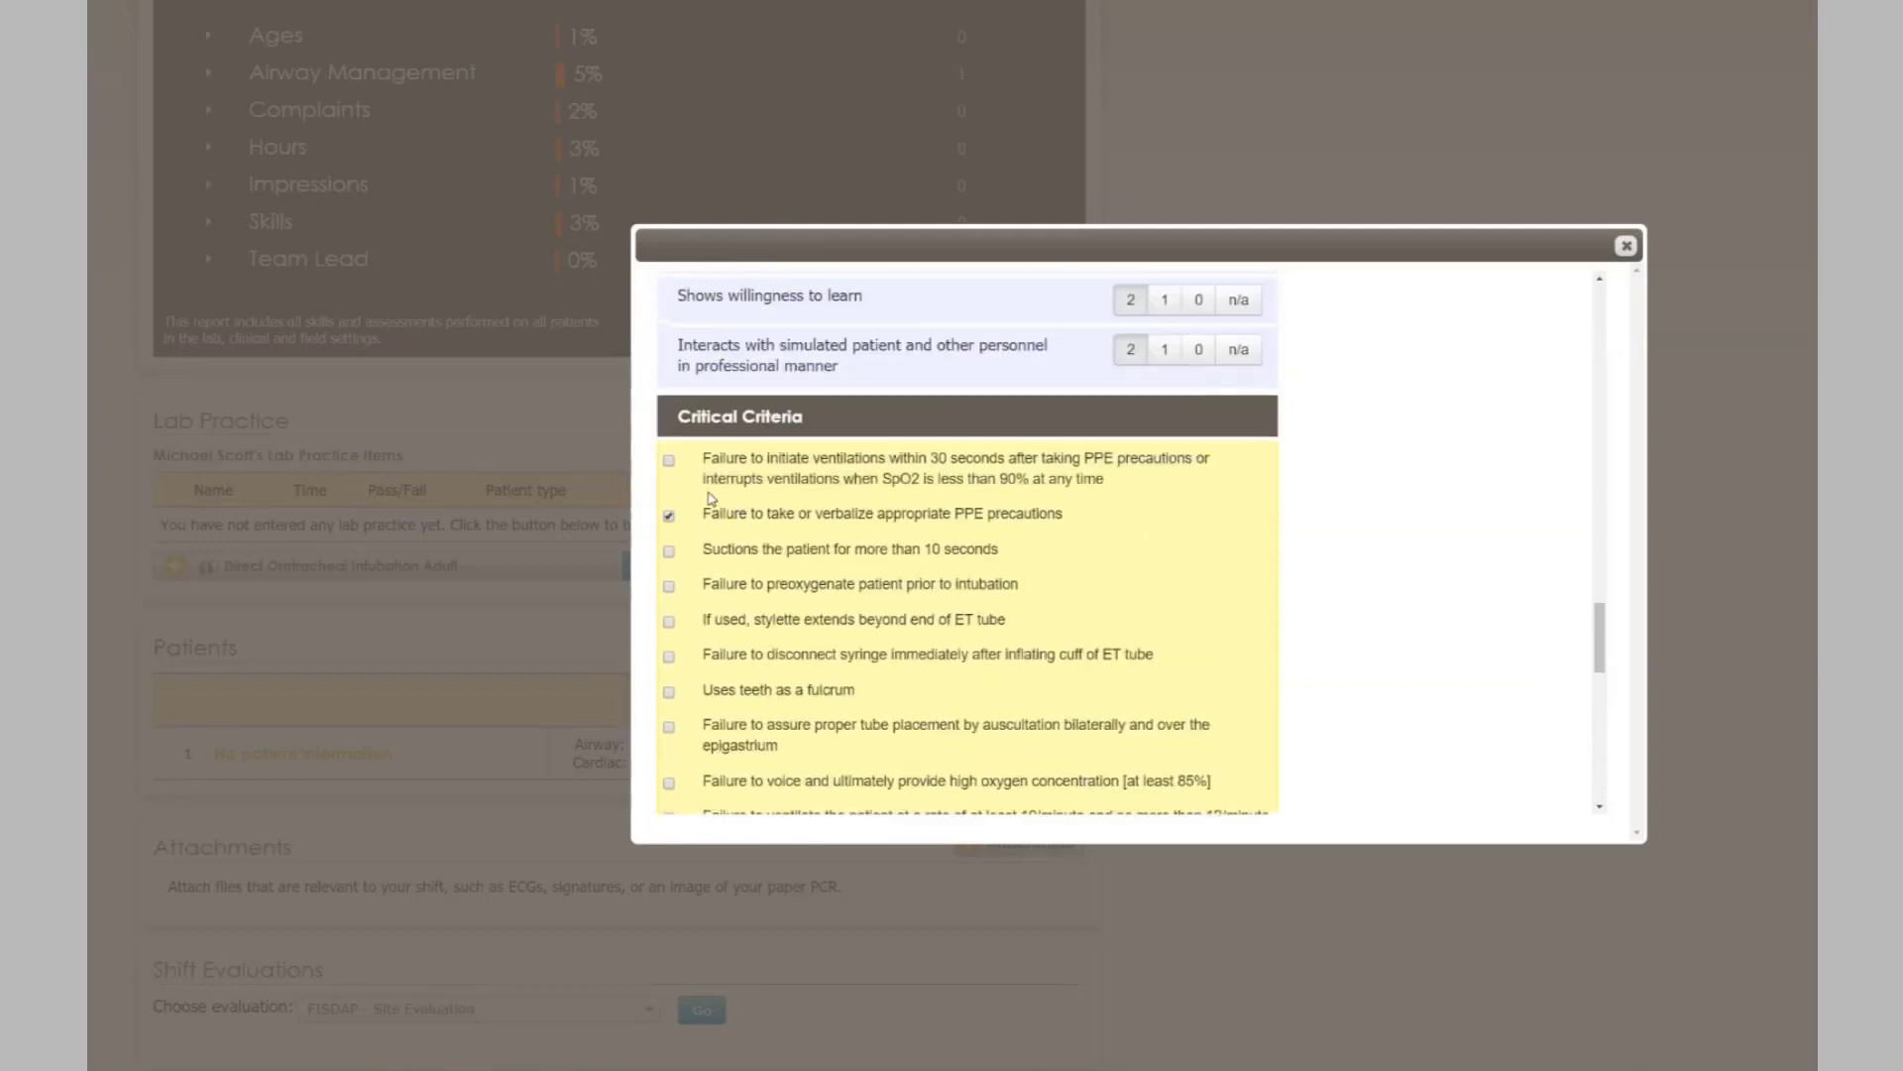
pyautogui.scroll(-3, 670, 526)
pyautogui.scroll(-3, 668, 525)
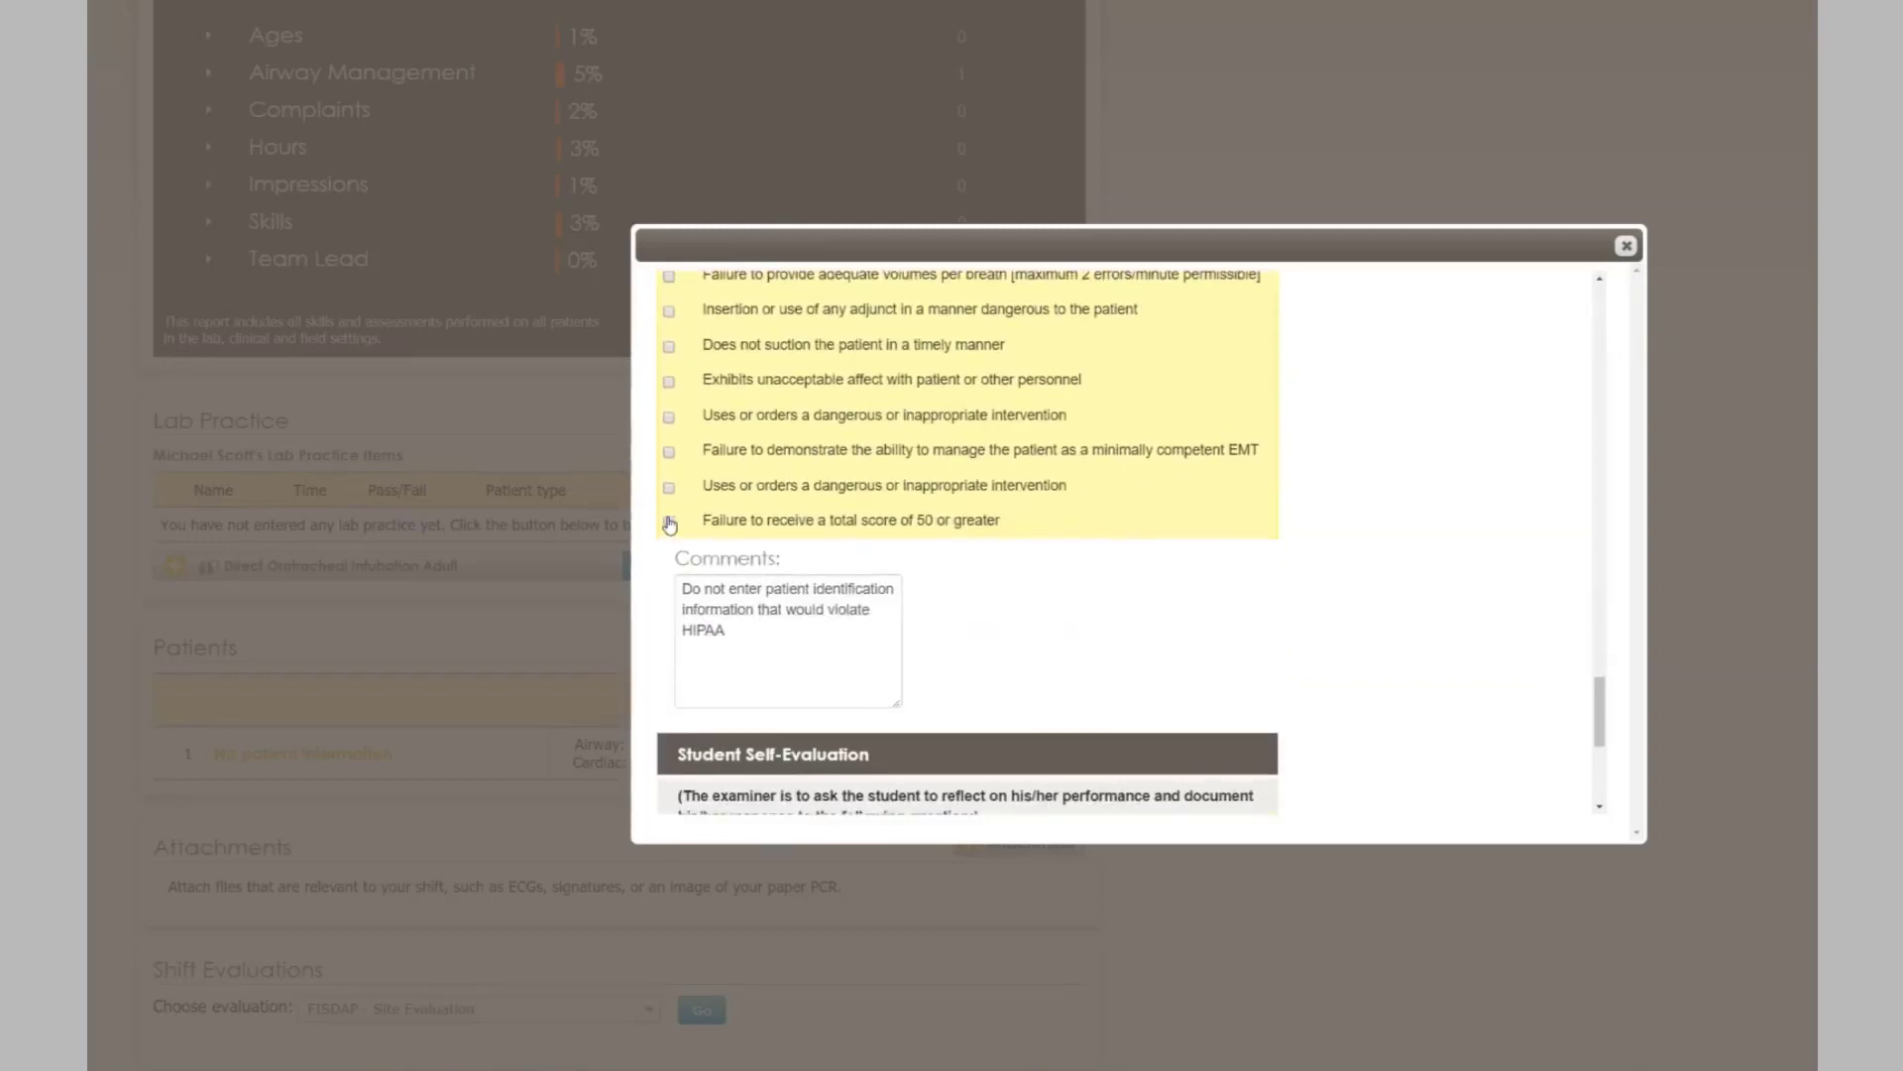
pyautogui.scroll(1, 818, 682)
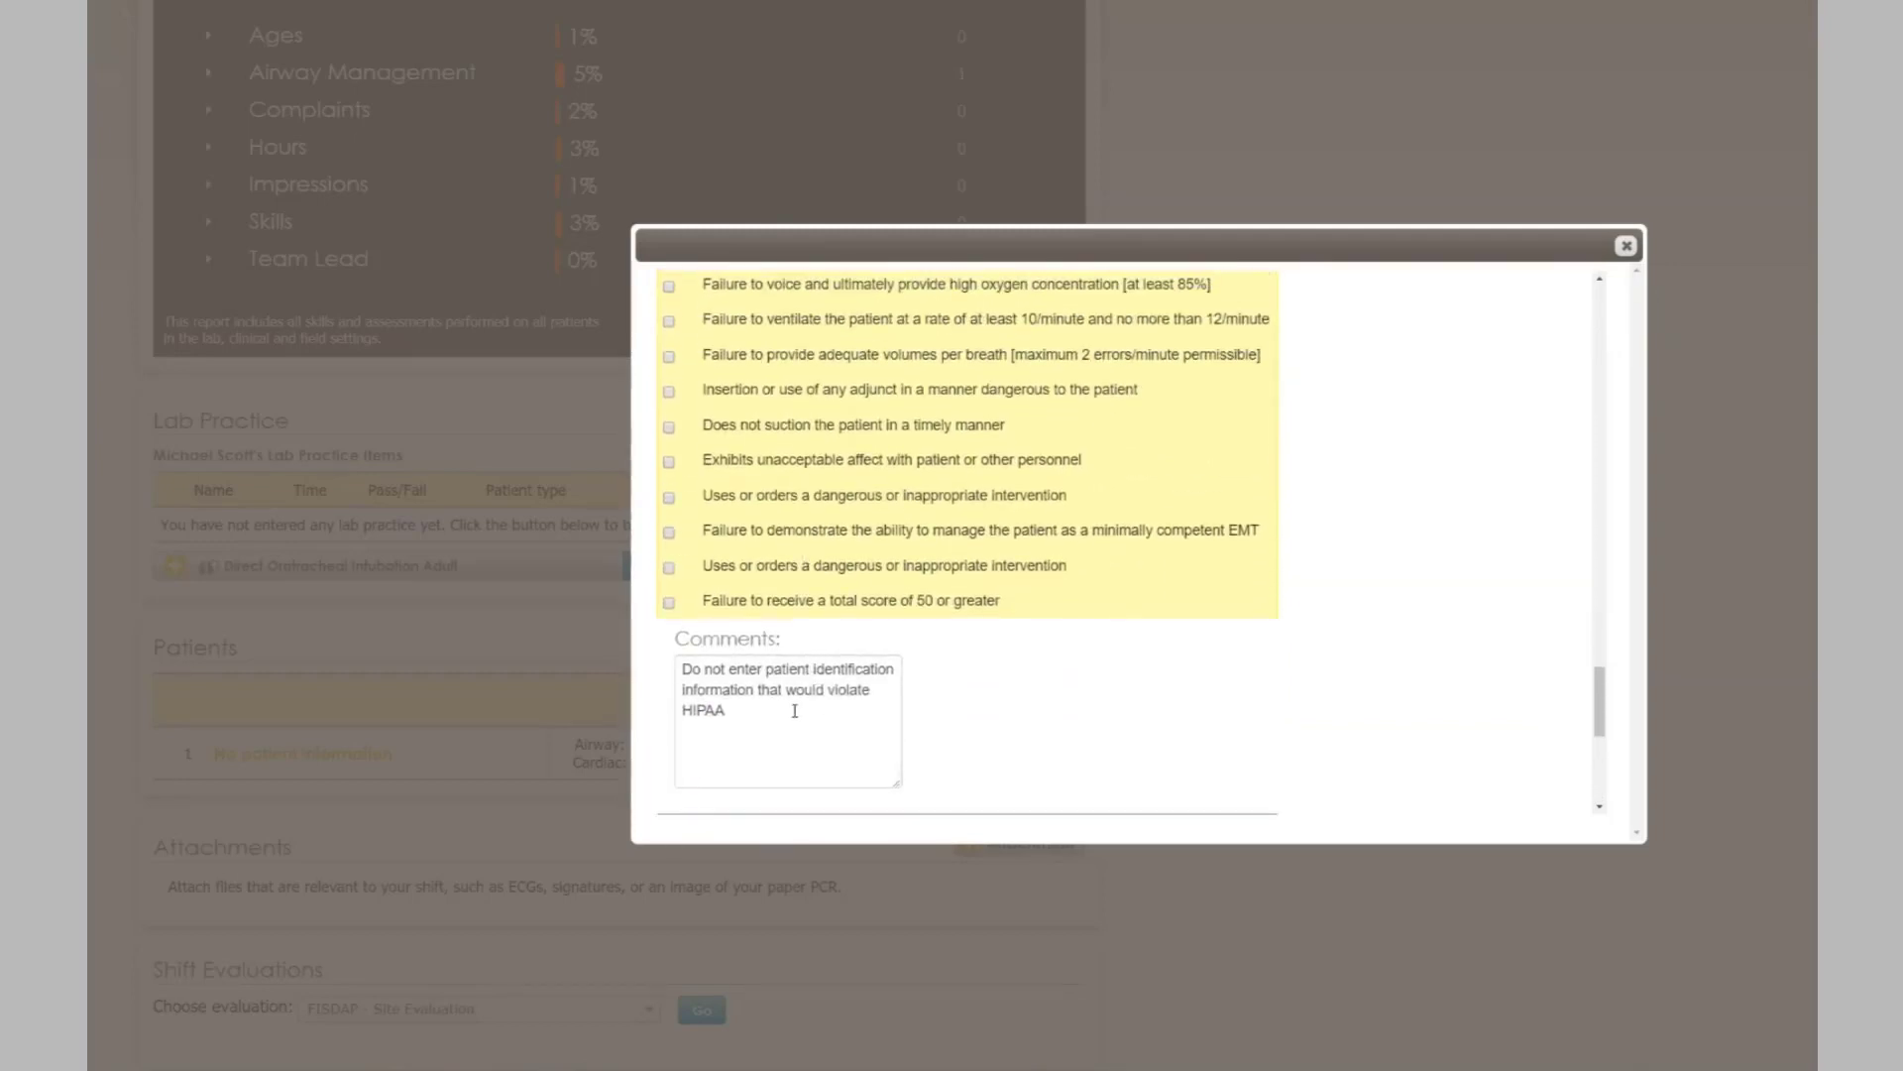
pyautogui.scroll(-1, 795, 711)
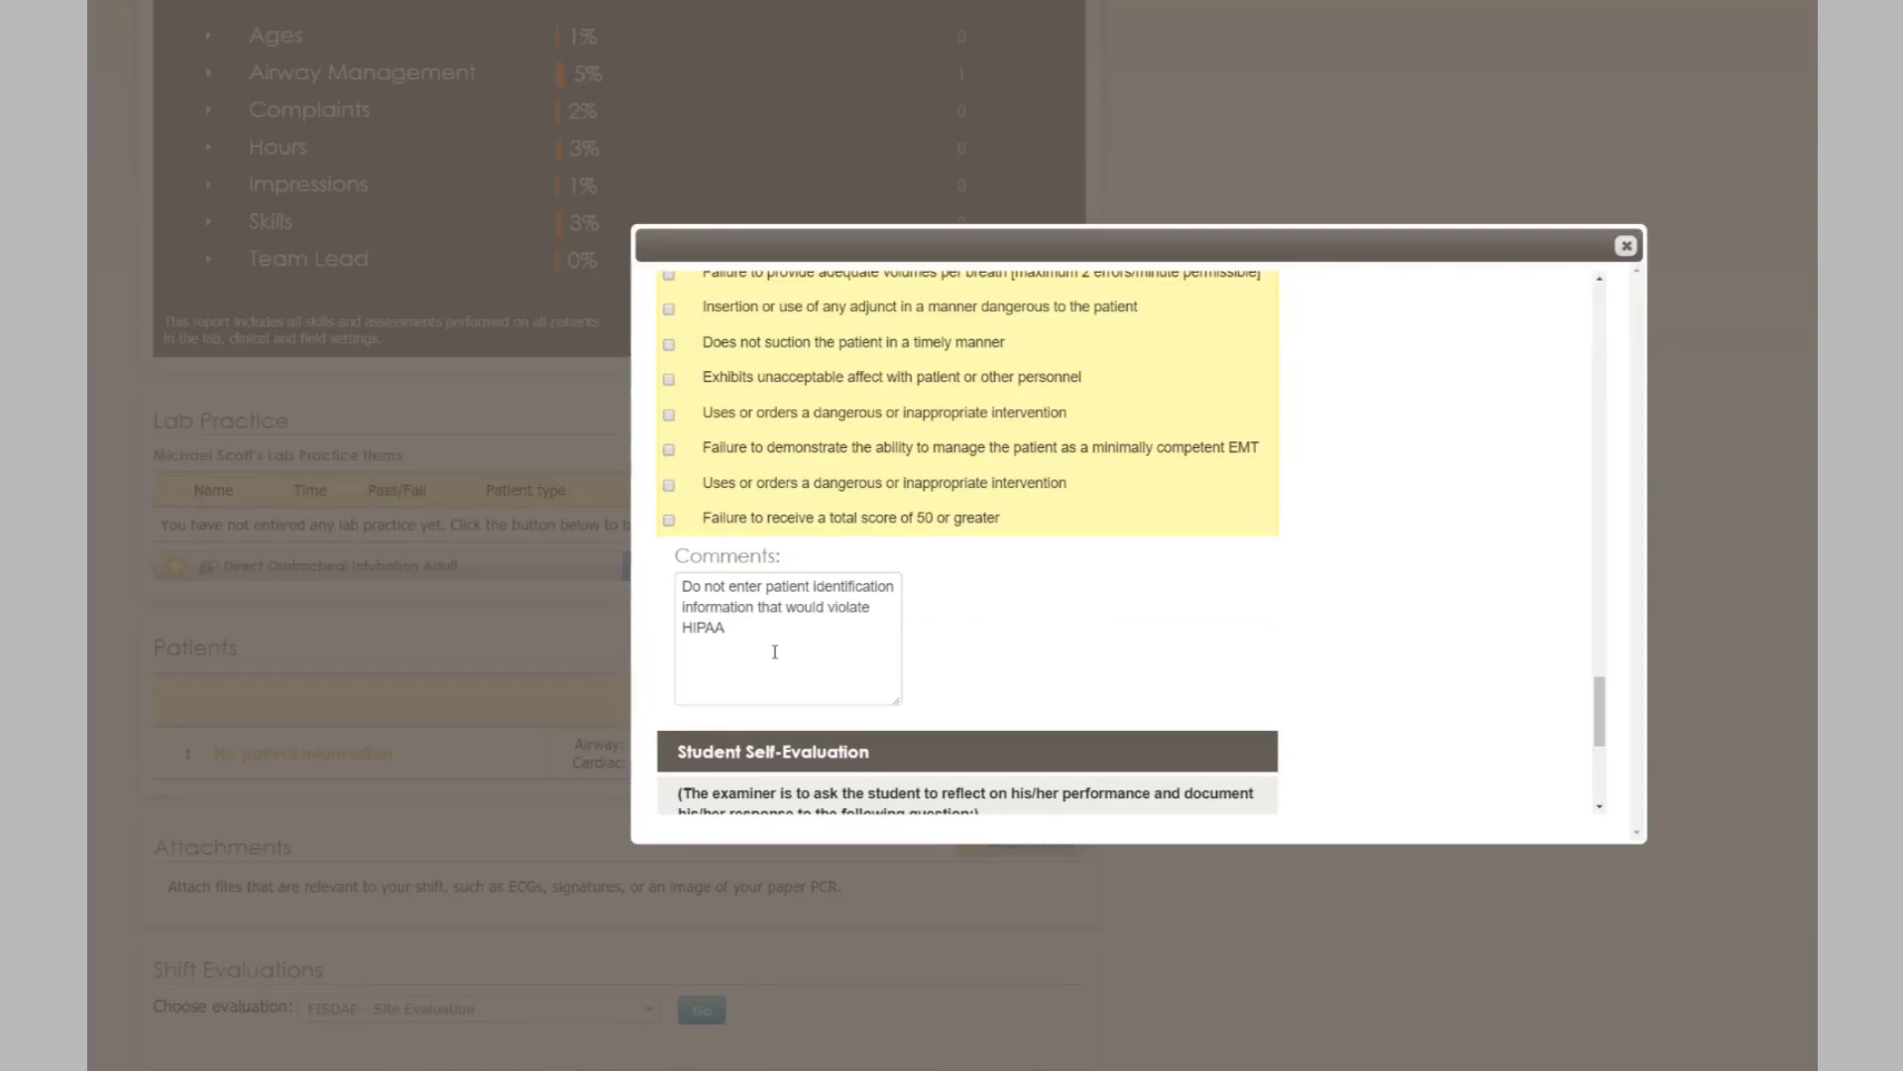
pyautogui.scroll(-2, 778, 640)
pyautogui.scroll(-2, 1129, 545)
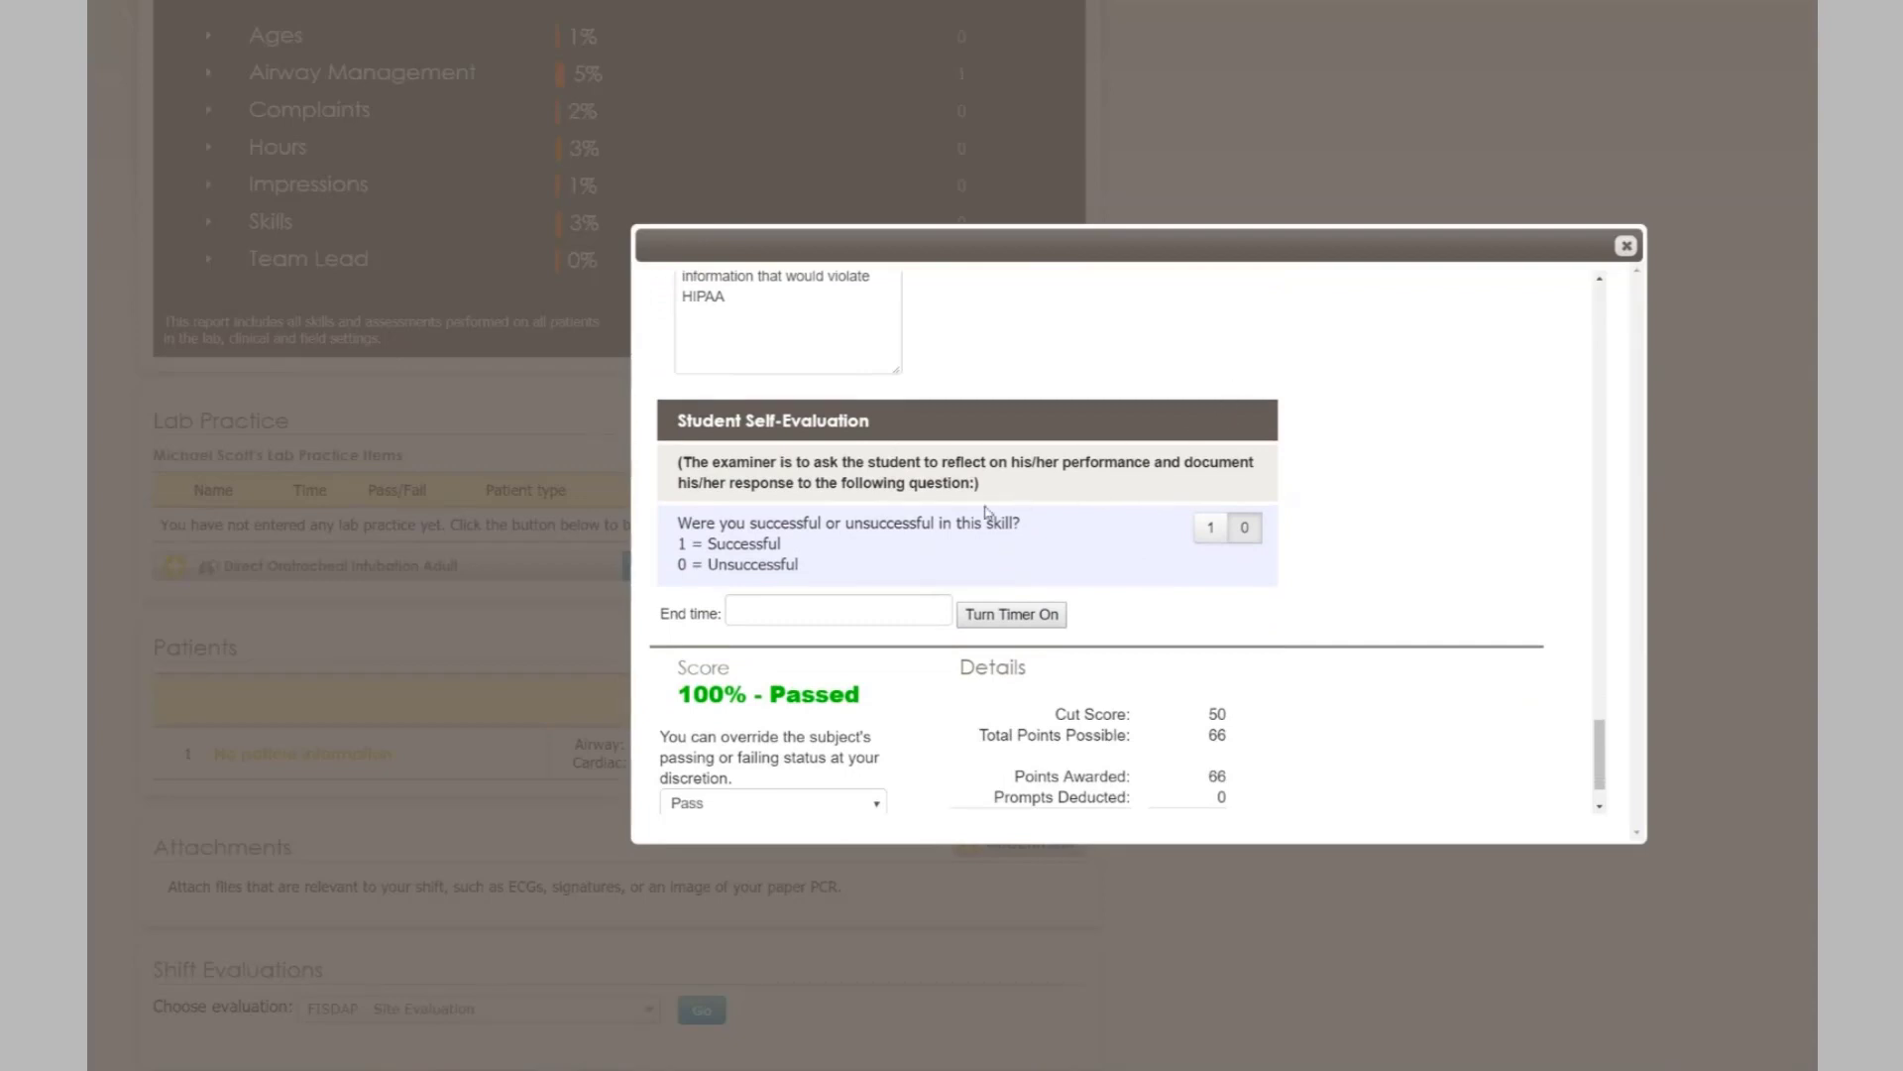
pyautogui.click(1215, 529)
pyautogui.click(1239, 527)
# - Check the 100% – Passed score against the cut score of 50 and submit
pyautogui.scroll(-1, 1372, 488)
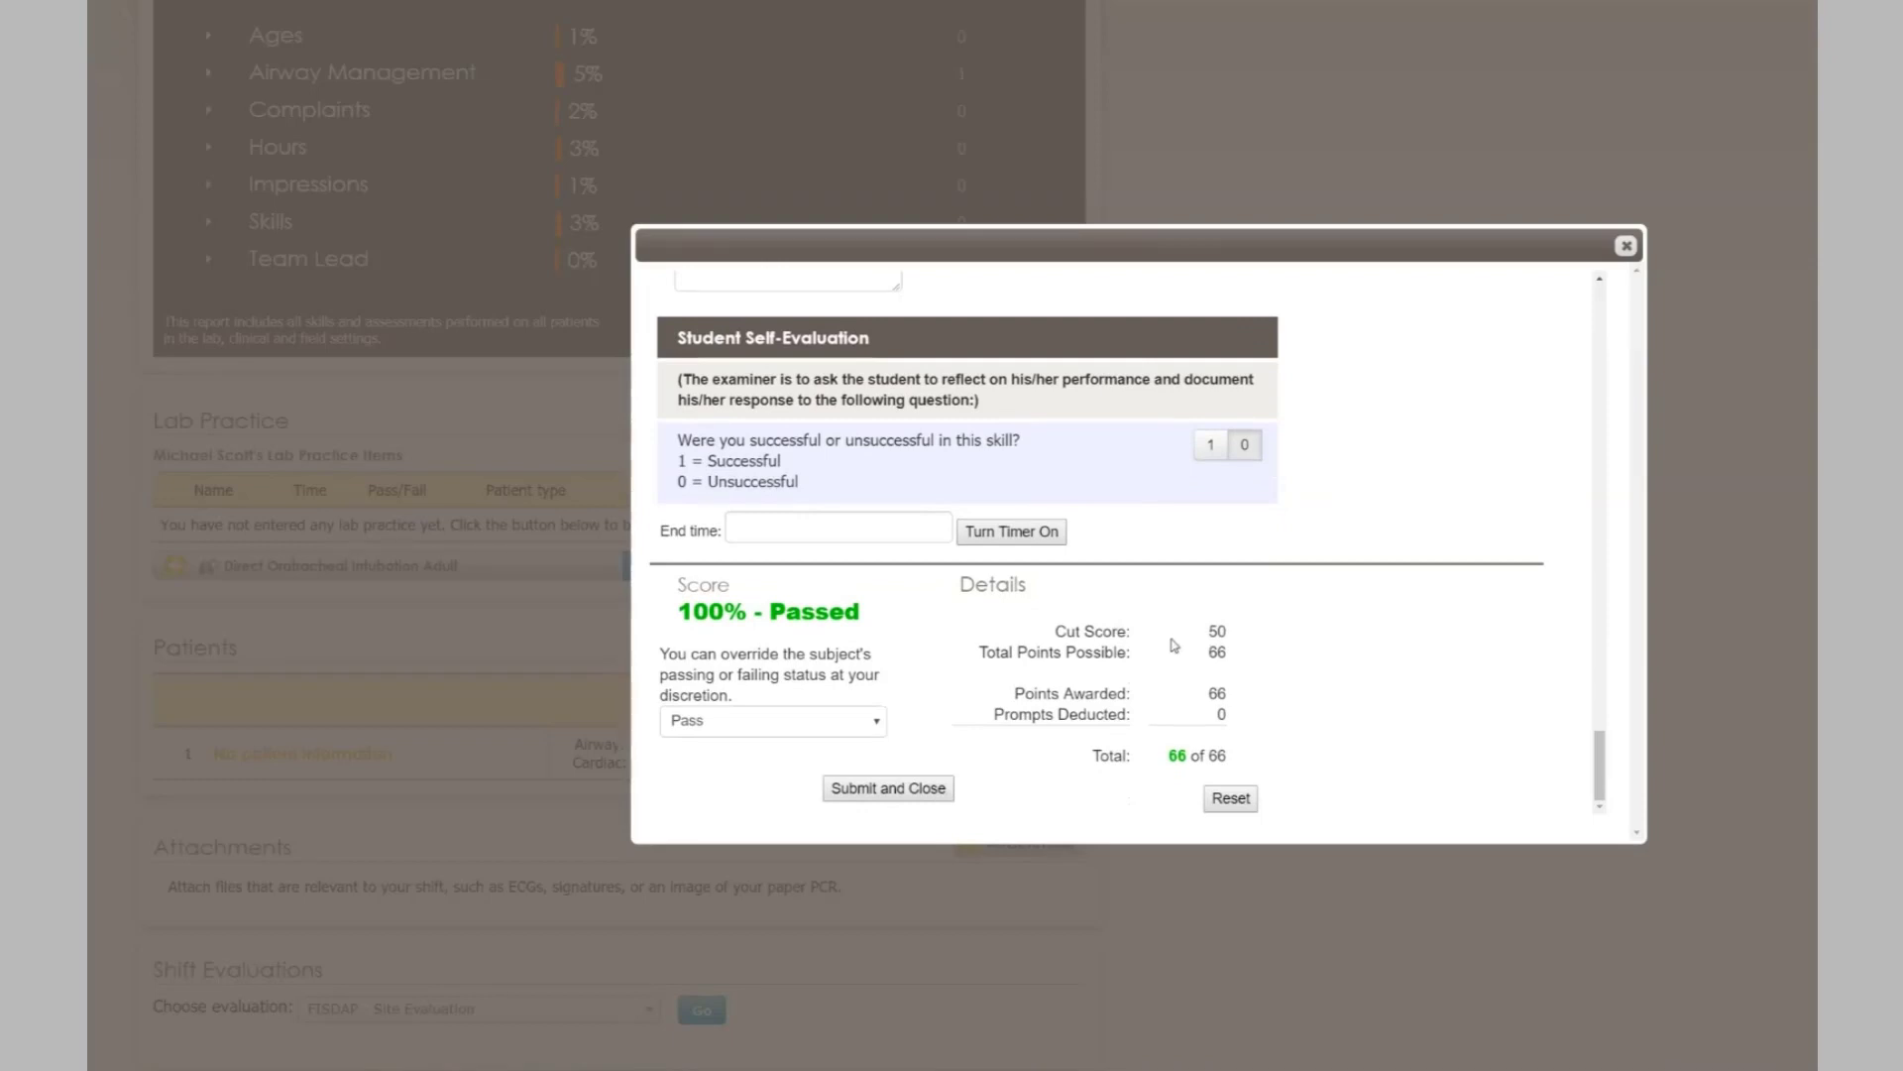
pyautogui.doubleClick(1215, 632)
pyautogui.click(1271, 643)
pyautogui.scroll(-1, 1091, 625)
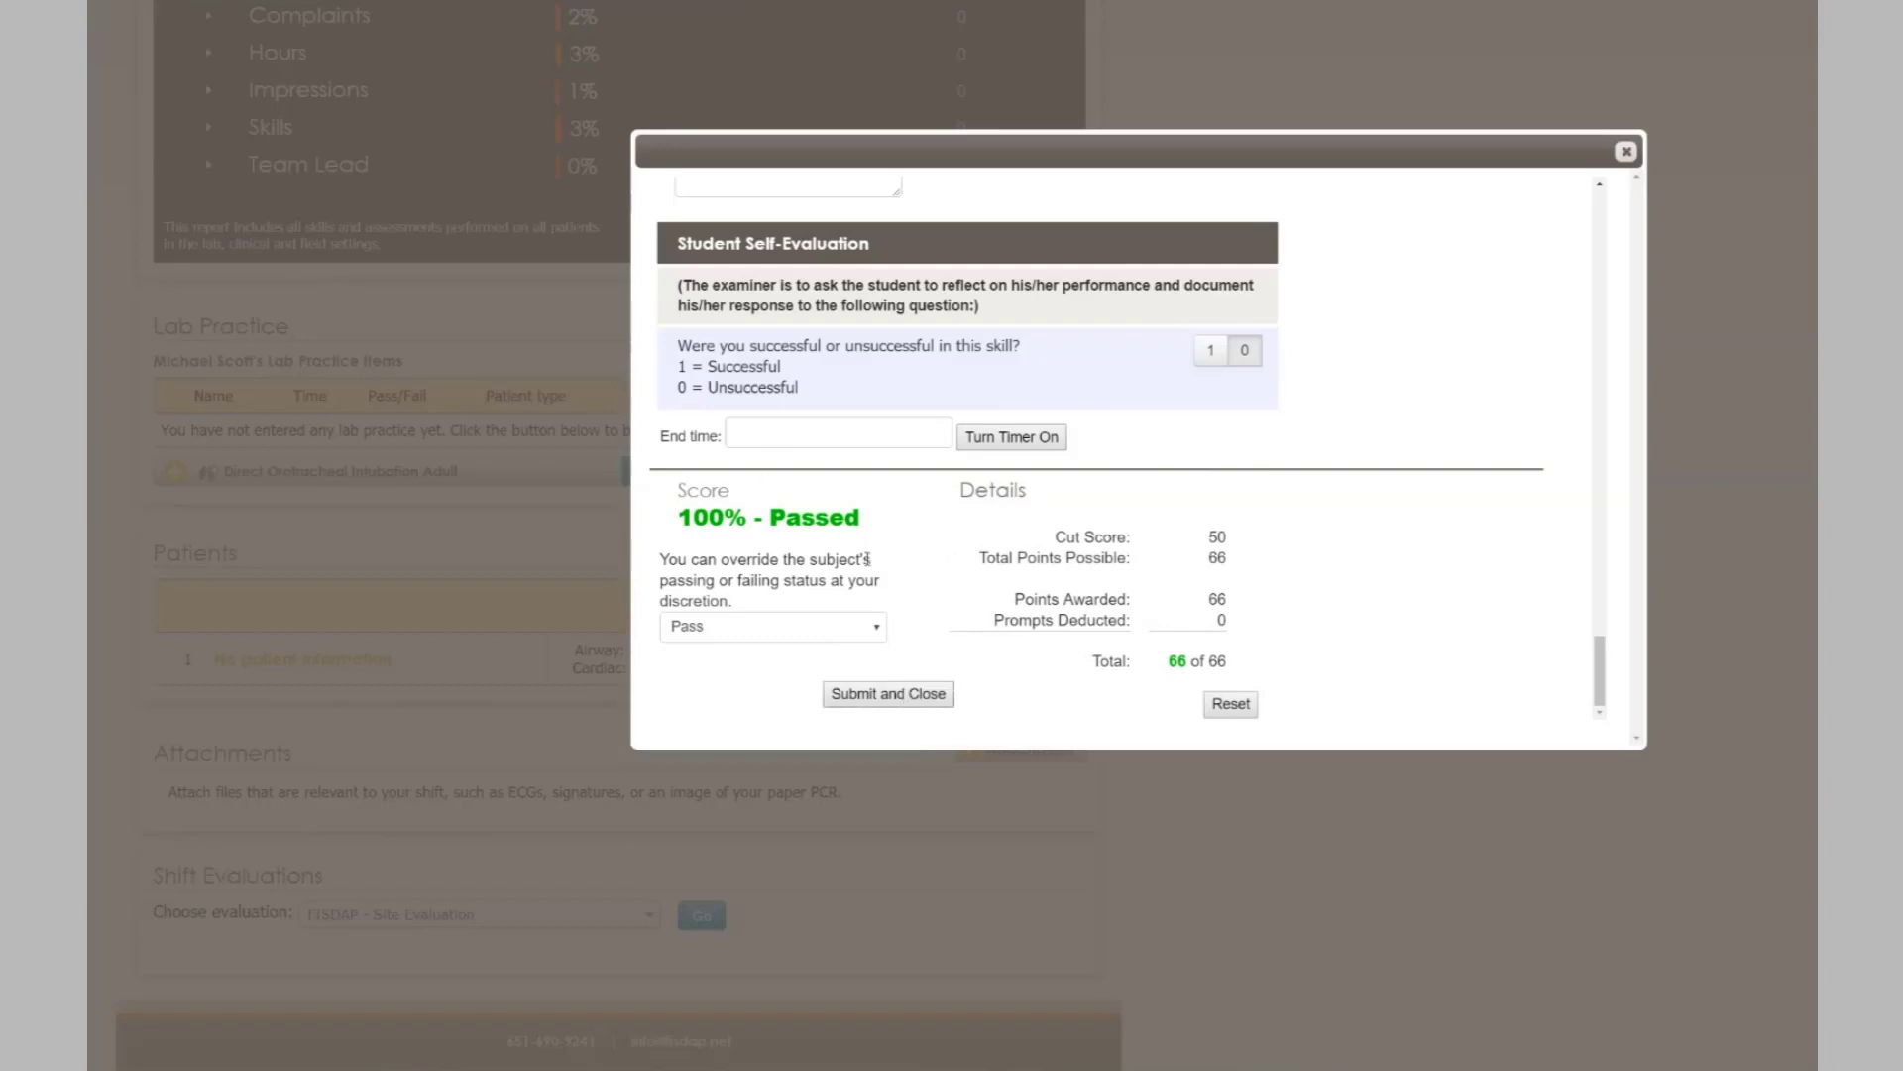
pyautogui.click(919, 697)
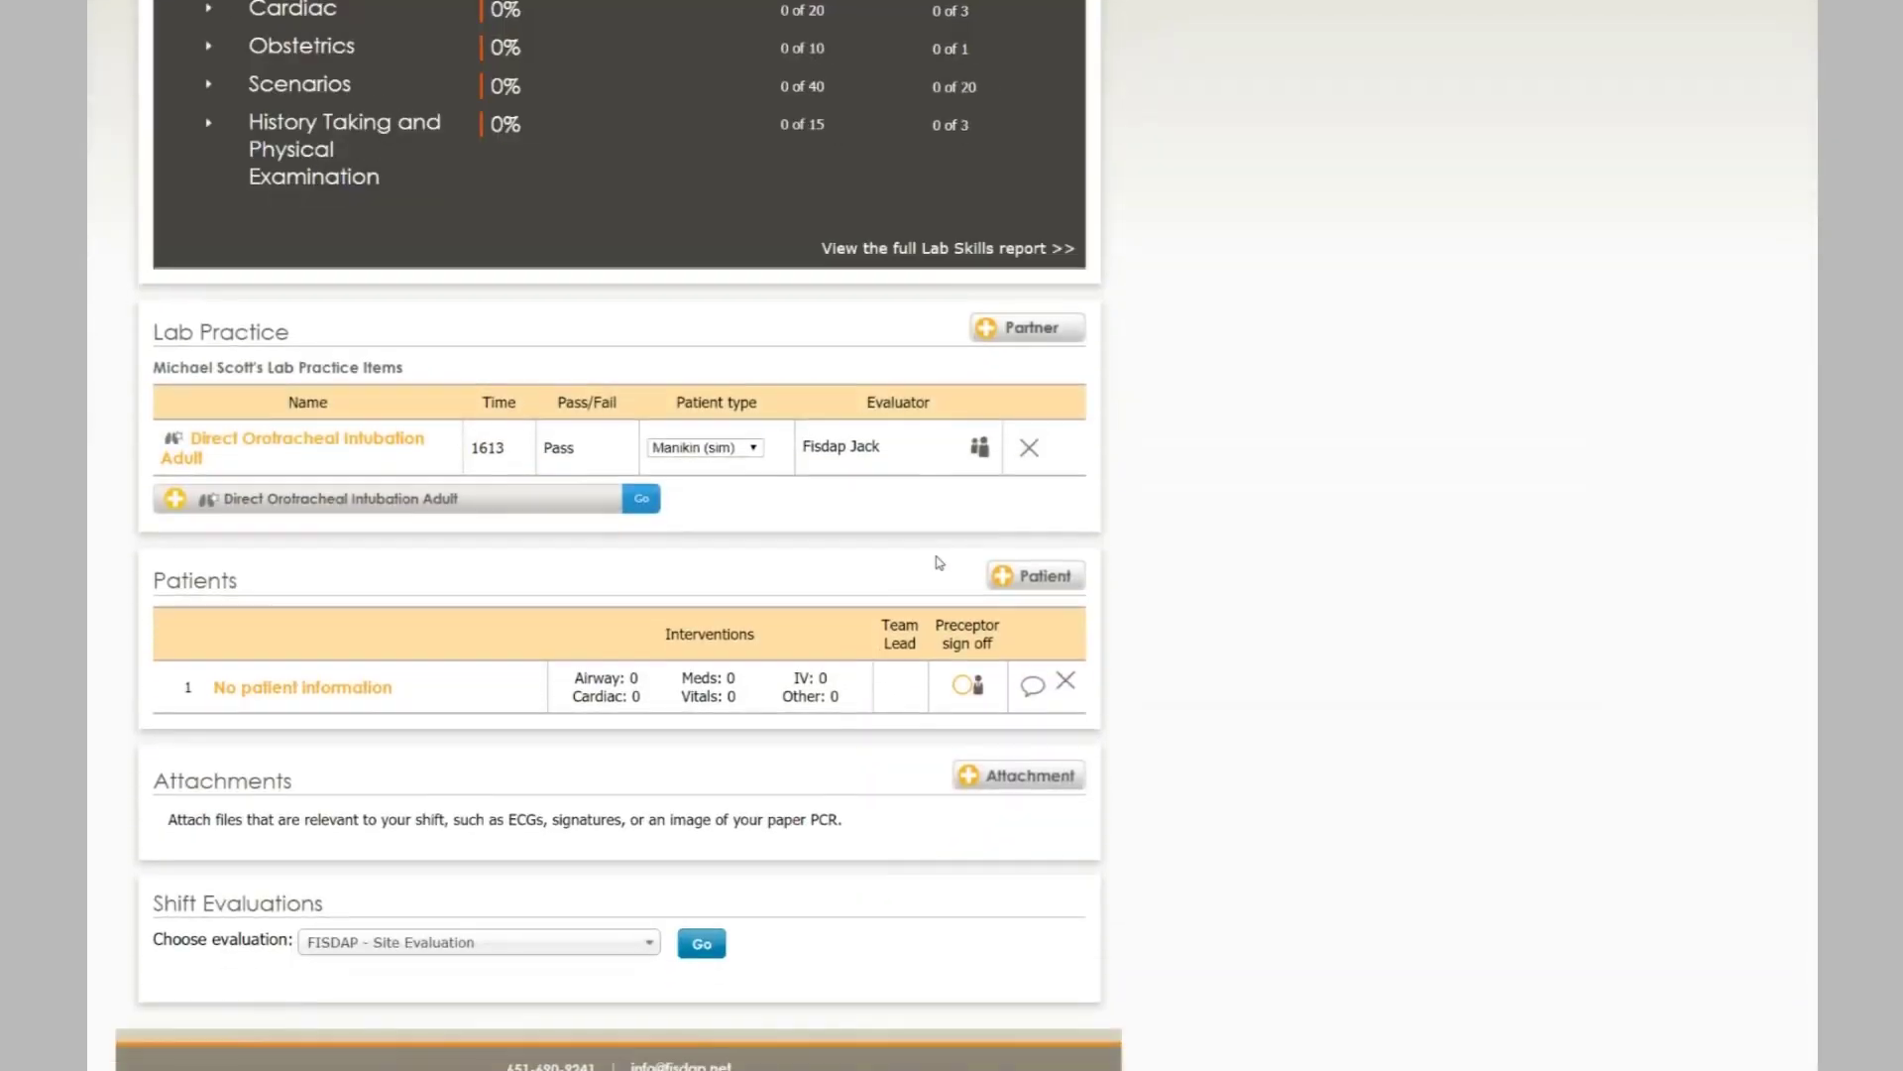
# - Expand Airway in Lab Goals to show Direct Orotracheal Intubation Adult at 16%
pyautogui.scroll(3, 893, 585)
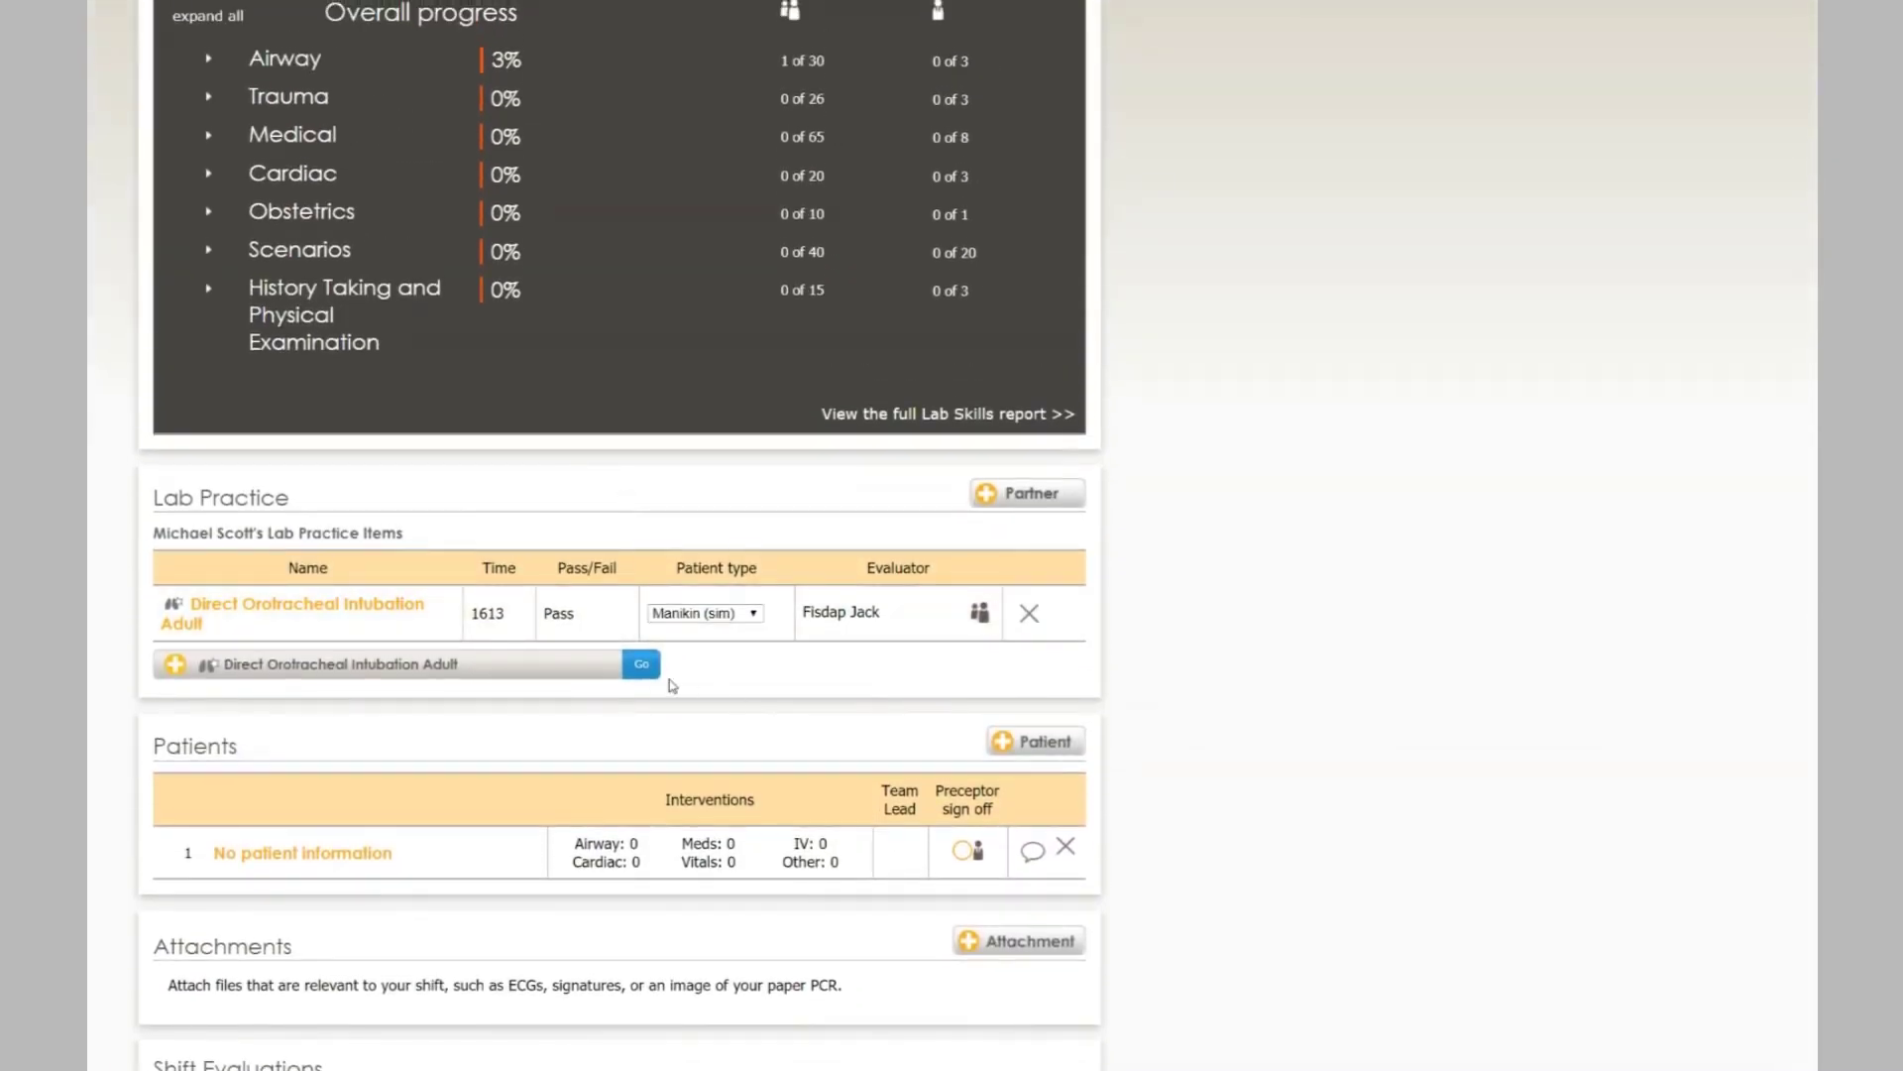
pyautogui.scroll(3, 673, 686)
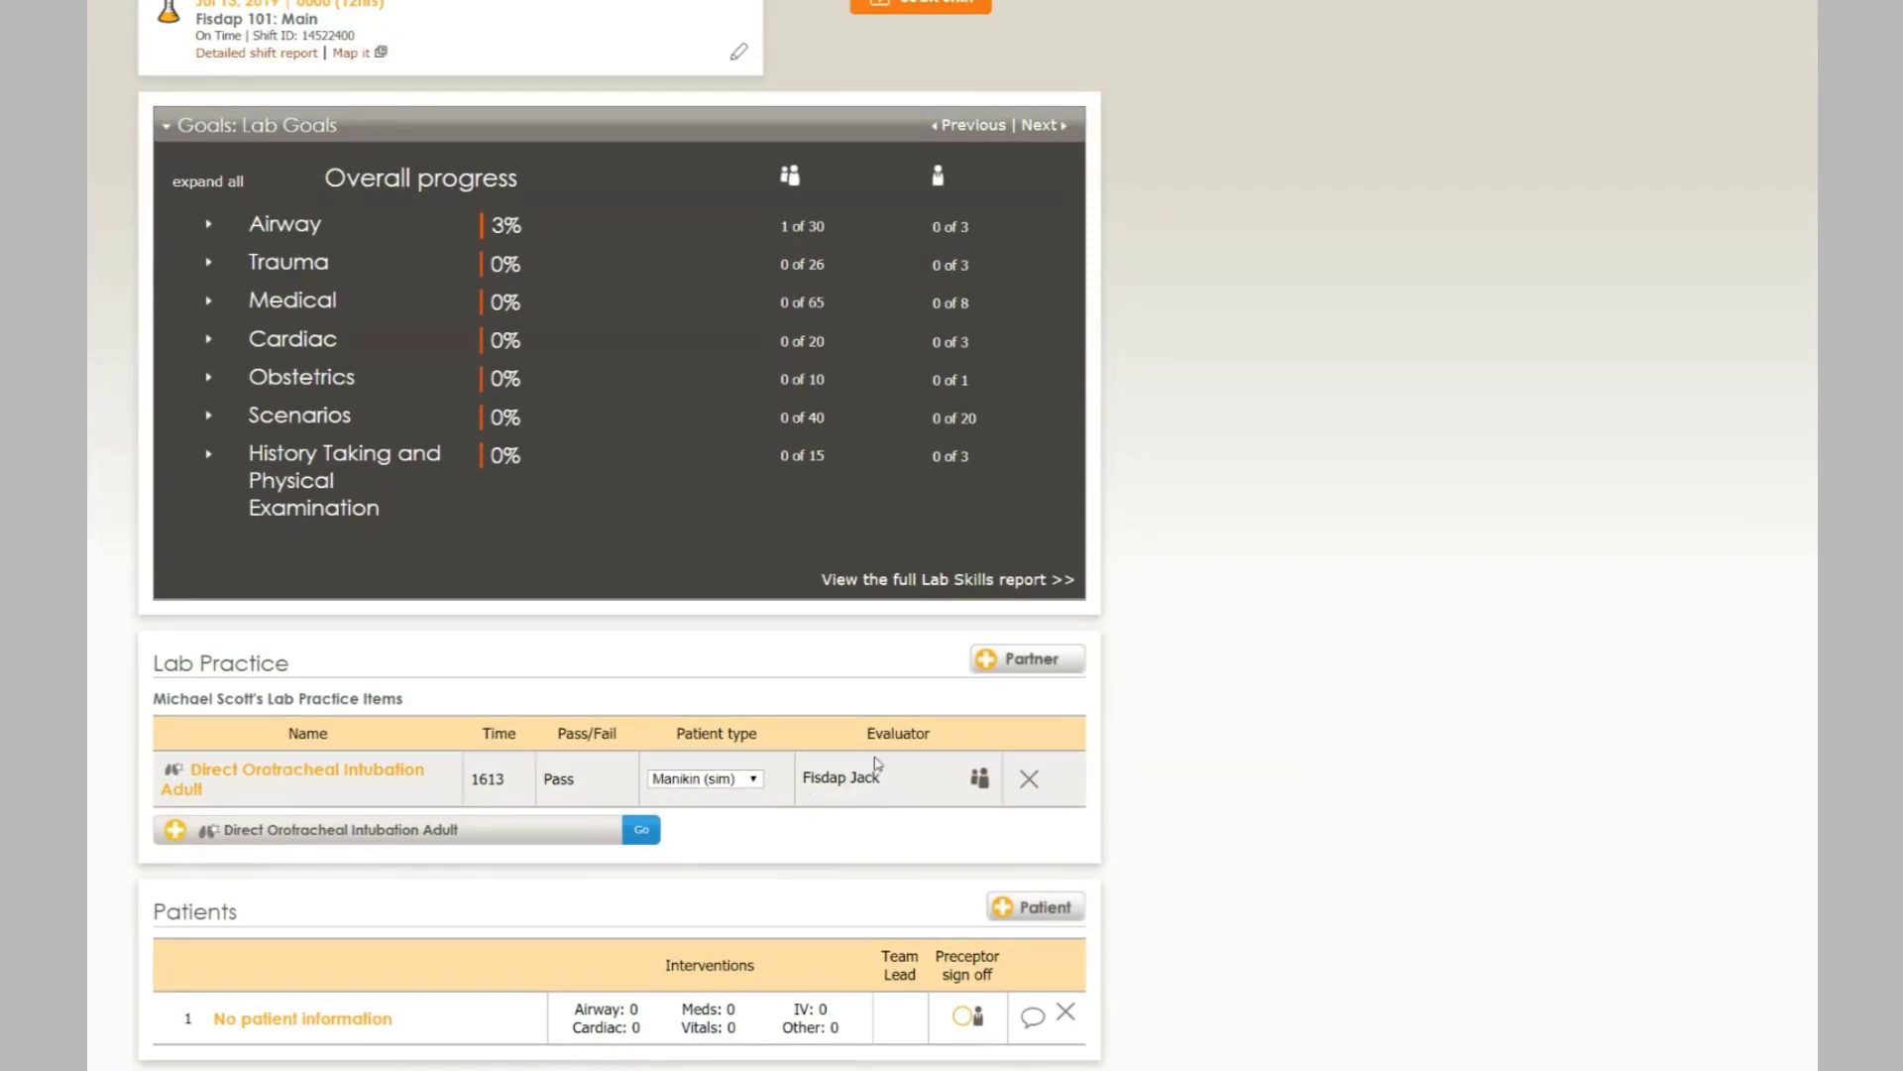
pyautogui.click(250, 224)
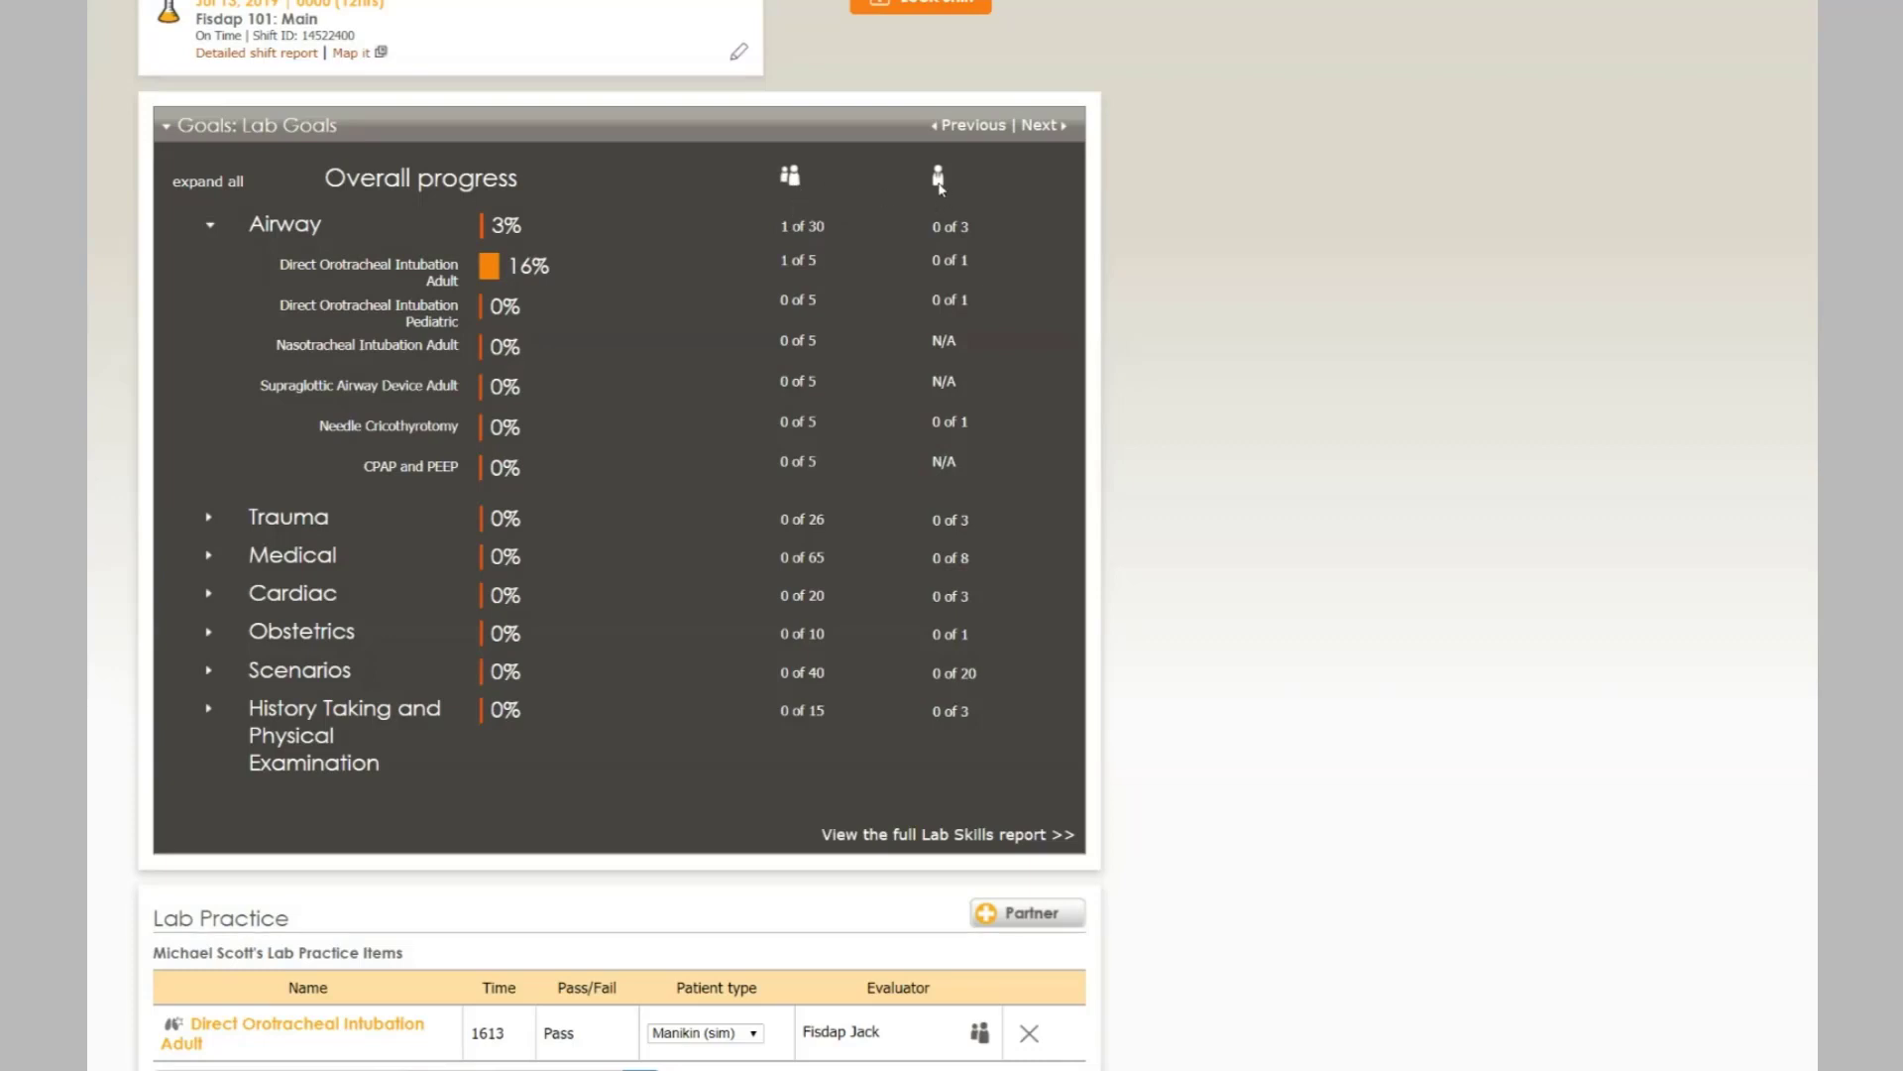
pyautogui.scroll(-2, 1156, 310)
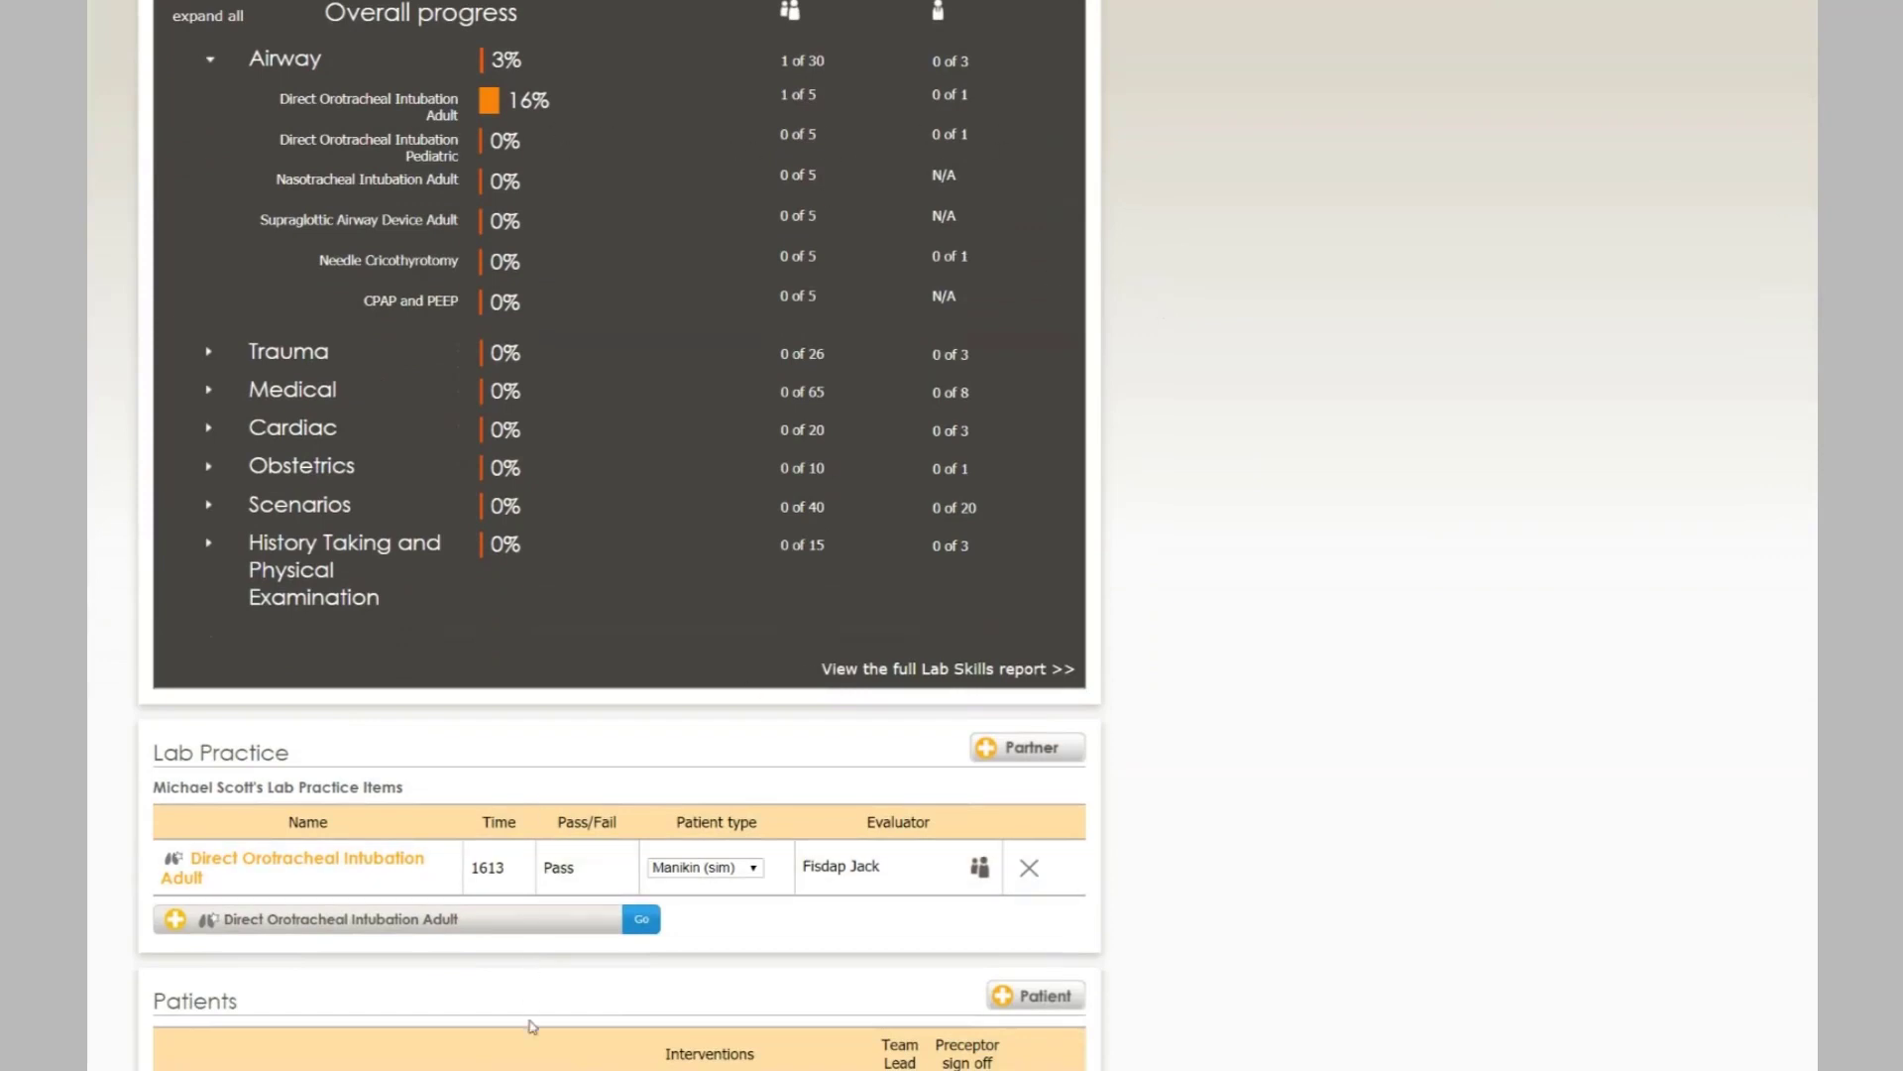
# - Start another Direct Orotracheal Intubation Adult evaluation with the instructor as evaluator
pyautogui.click(603, 928)
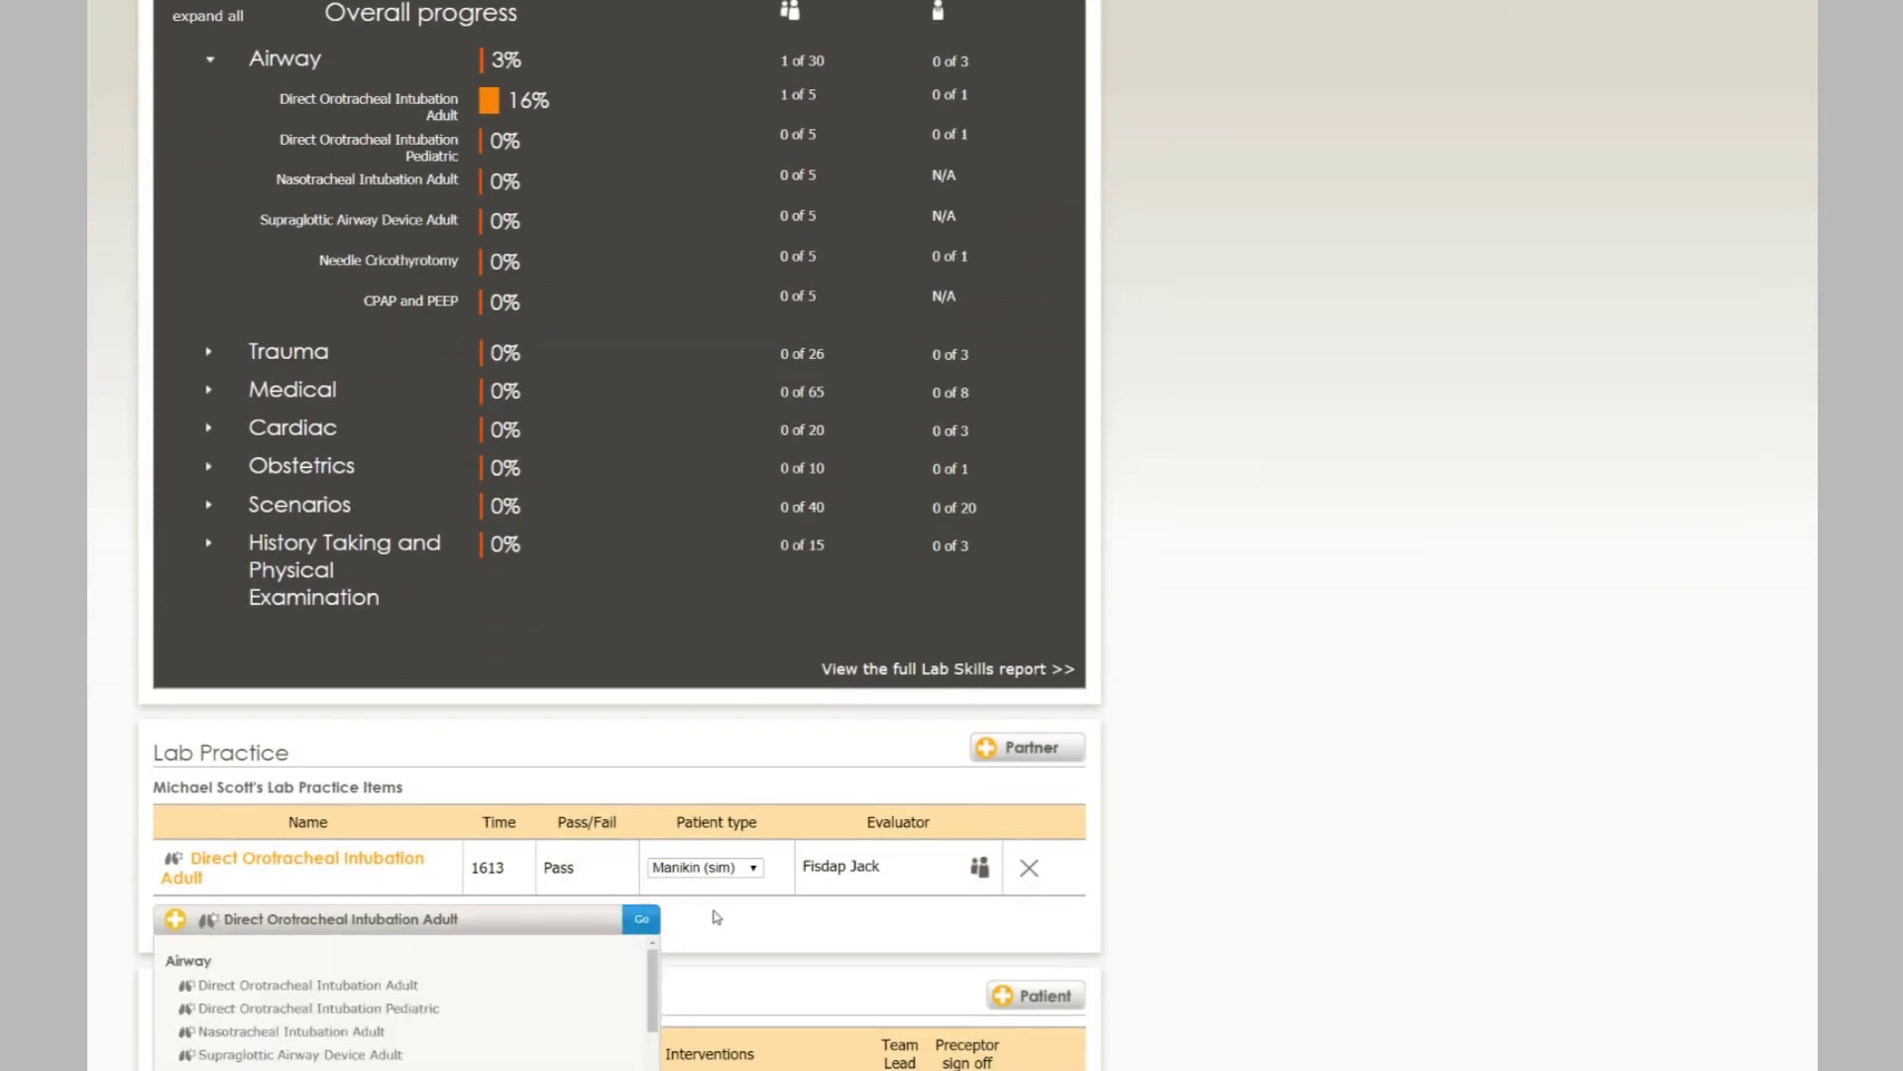
pyautogui.click(642, 920)
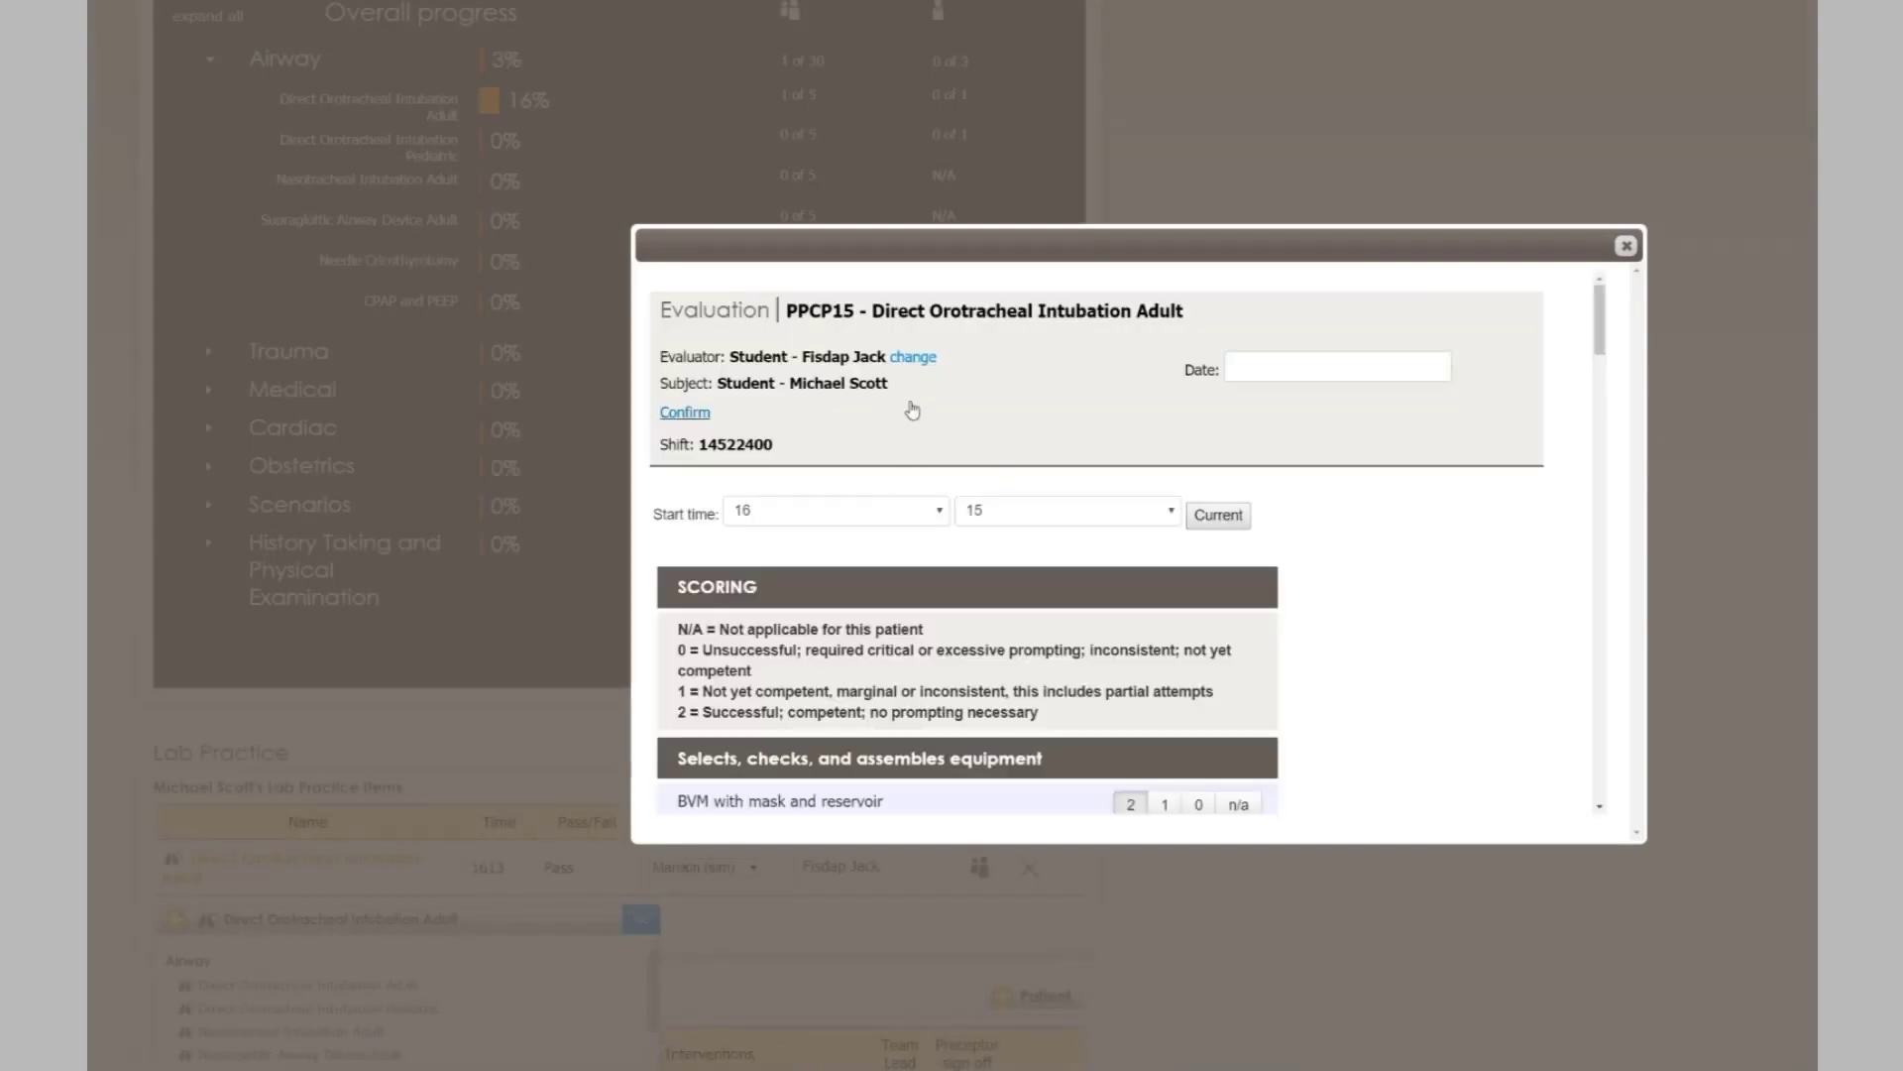
pyautogui.click(912, 358)
pyautogui.click(870, 397)
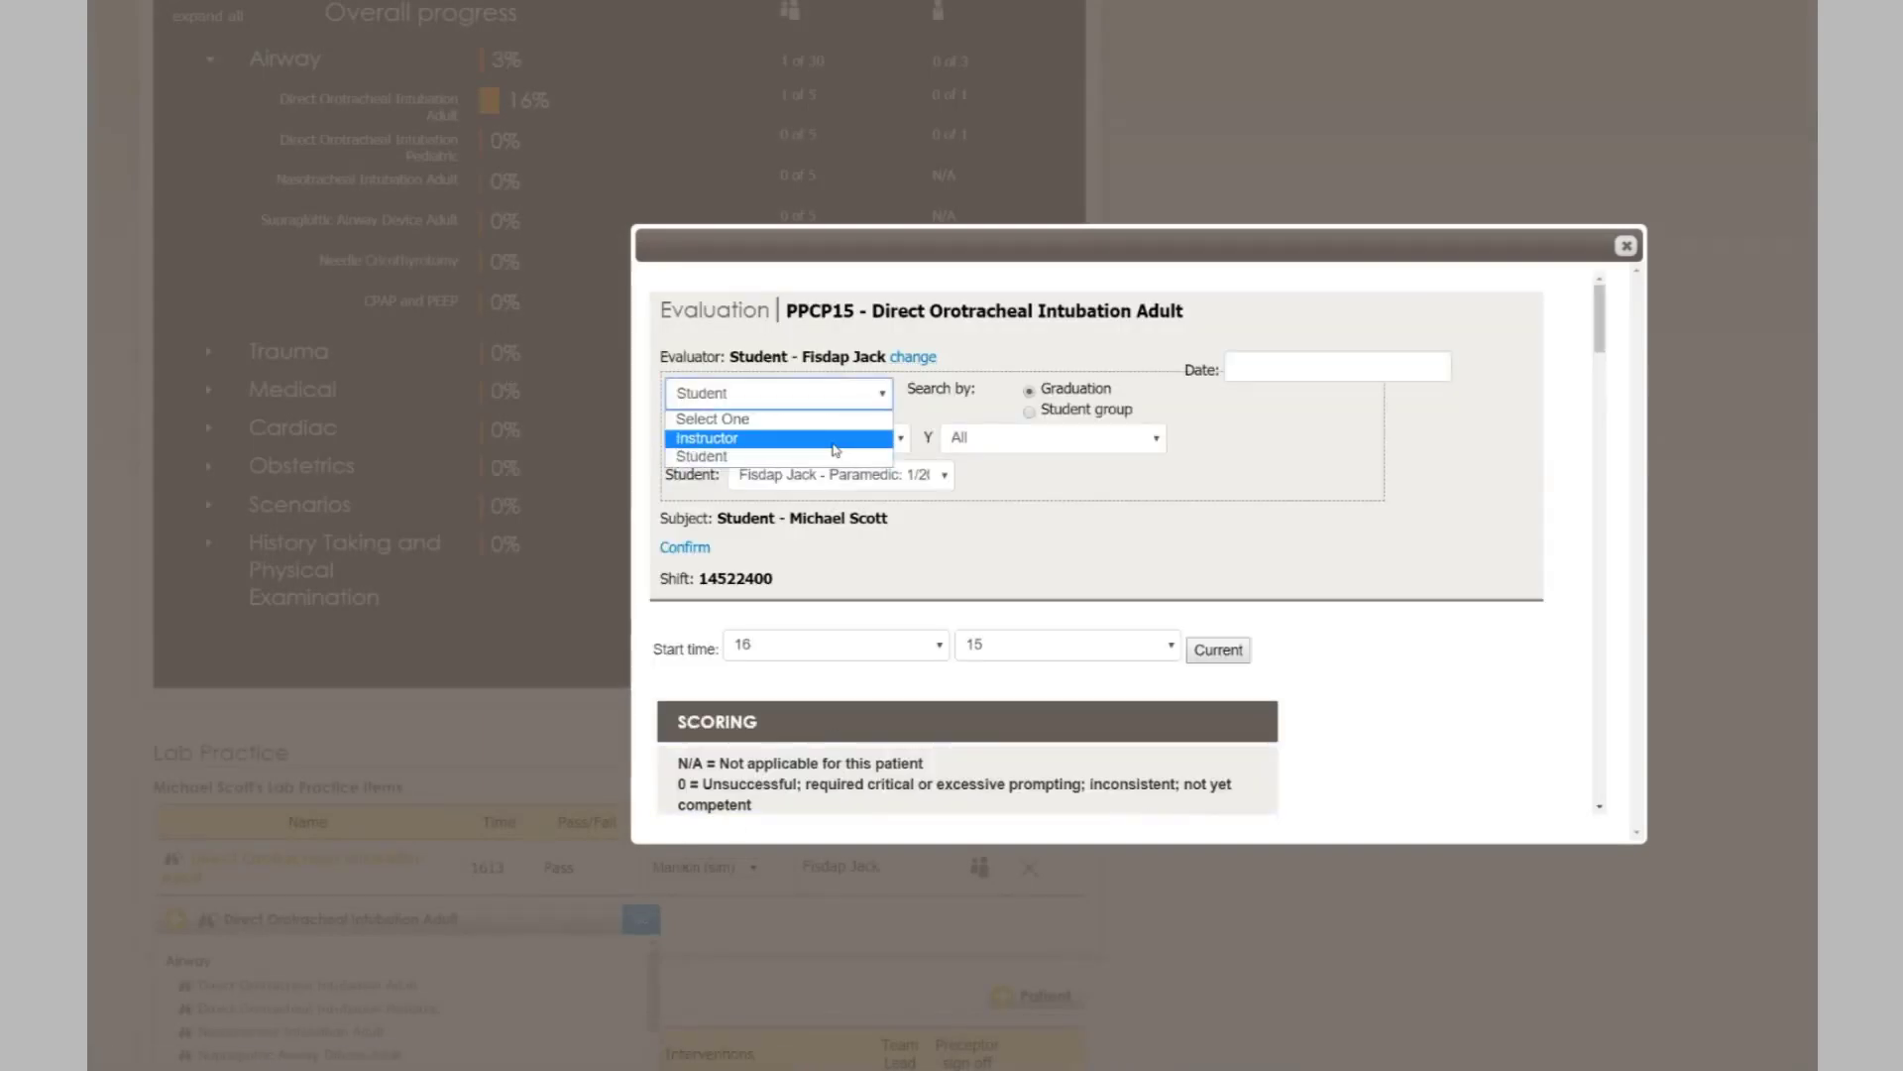
pyautogui.click(754, 437)
pyautogui.click(1023, 397)
pyautogui.click(1031, 443)
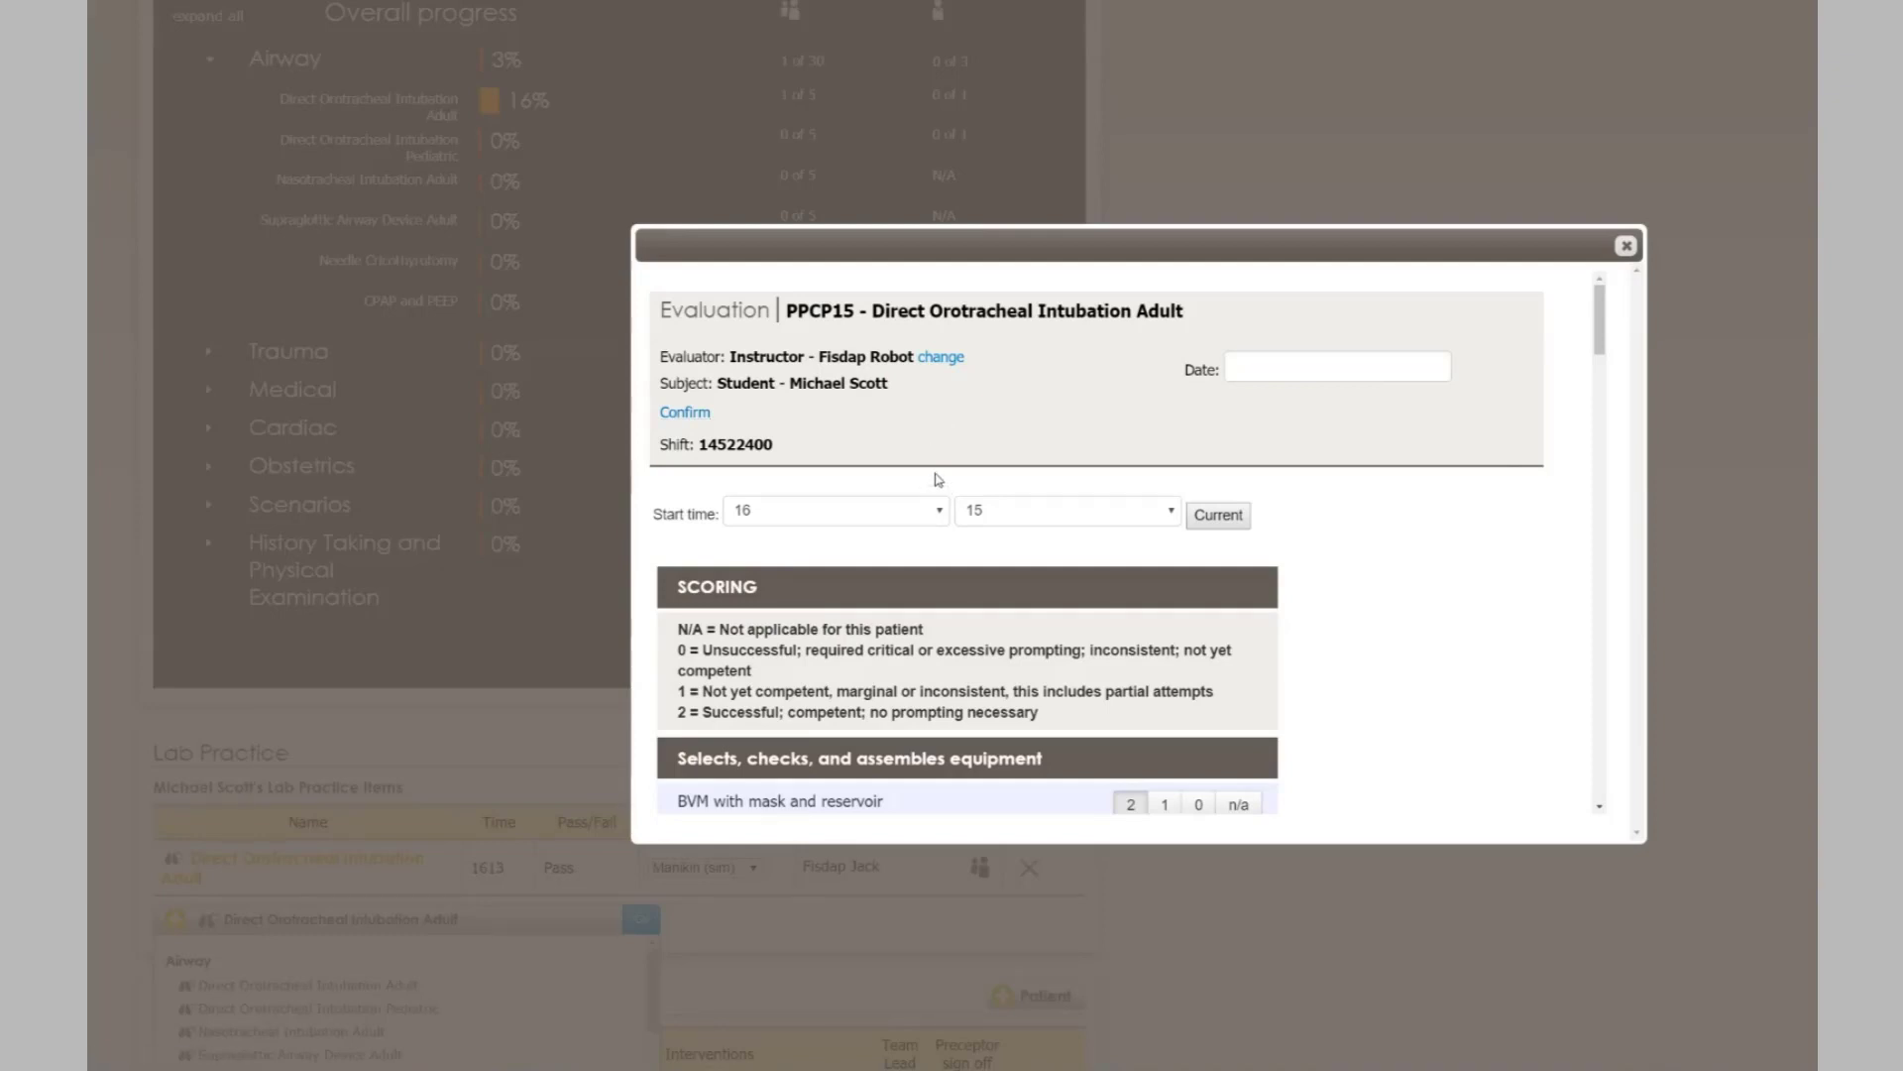
# - Confirm the instructor sign-off and submit the passed evaluation
pyautogui.click(668, 414)
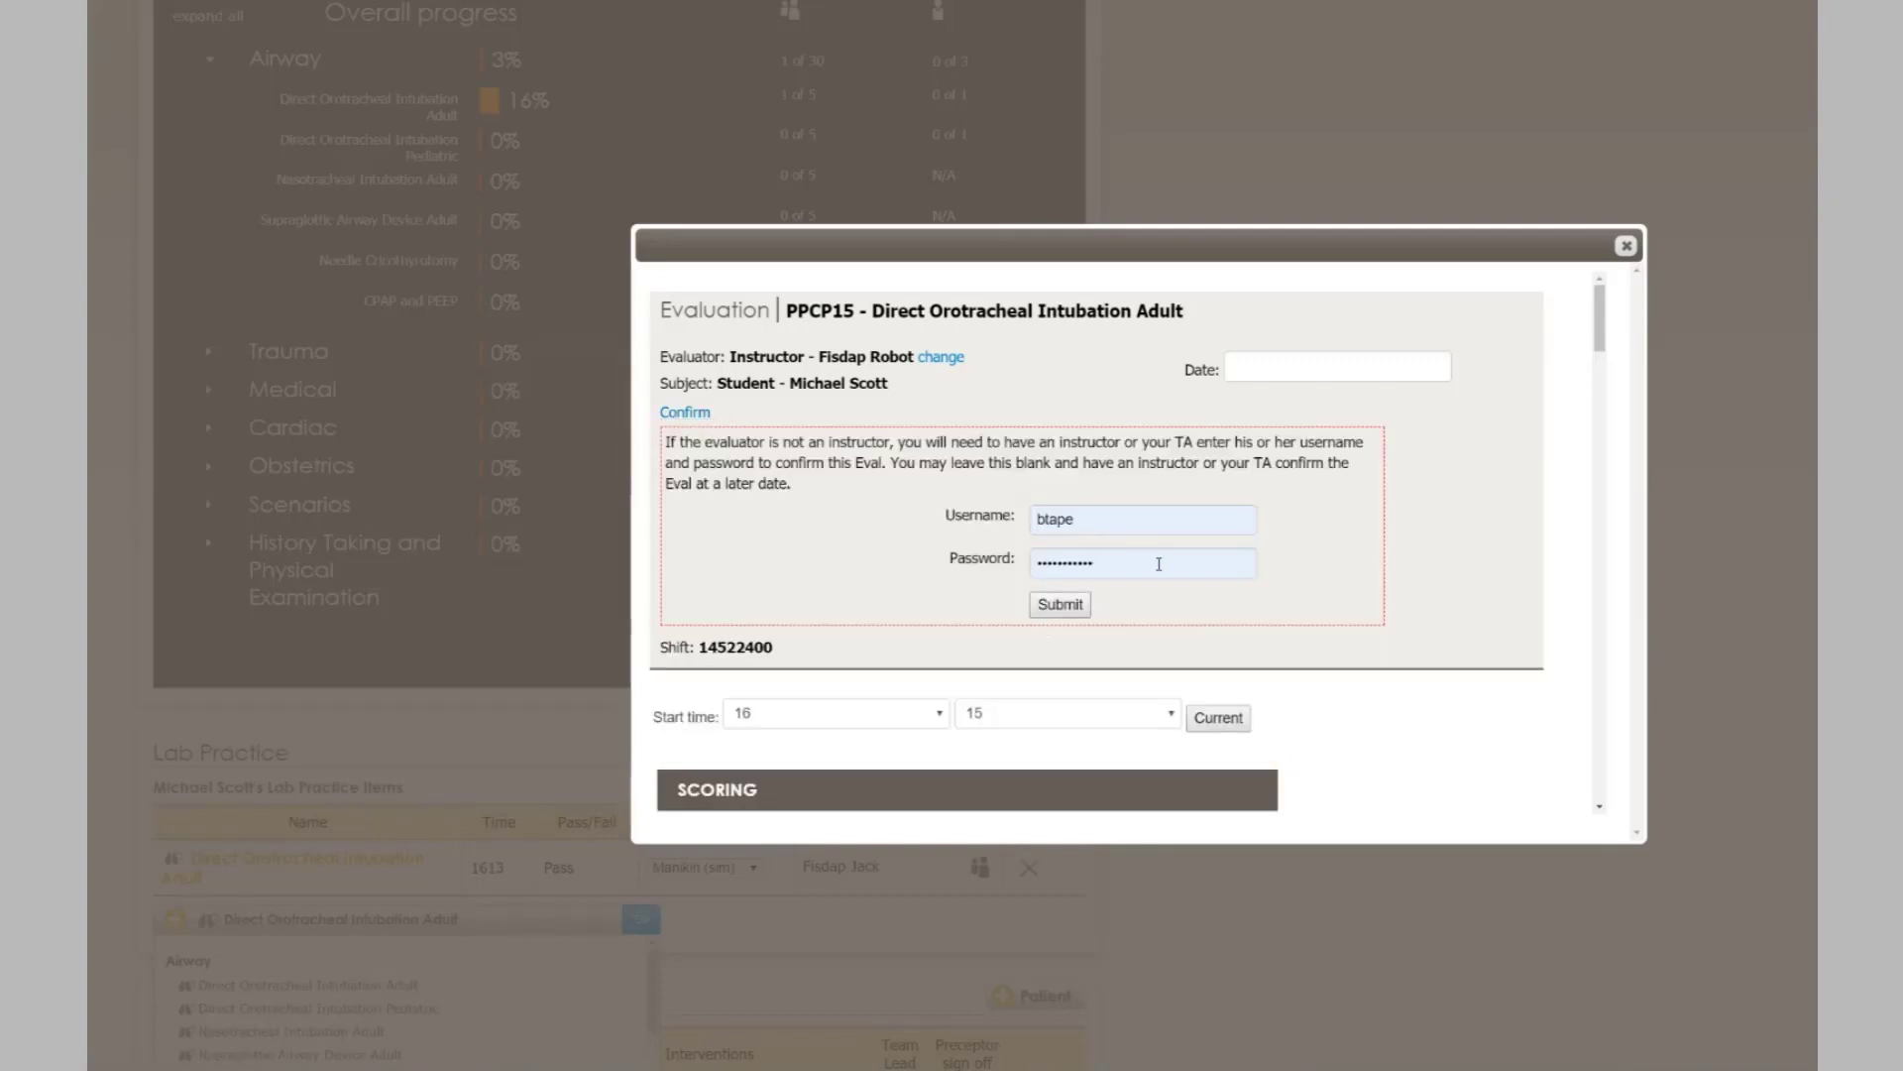
pyautogui.scroll(-20, 1159, 563)
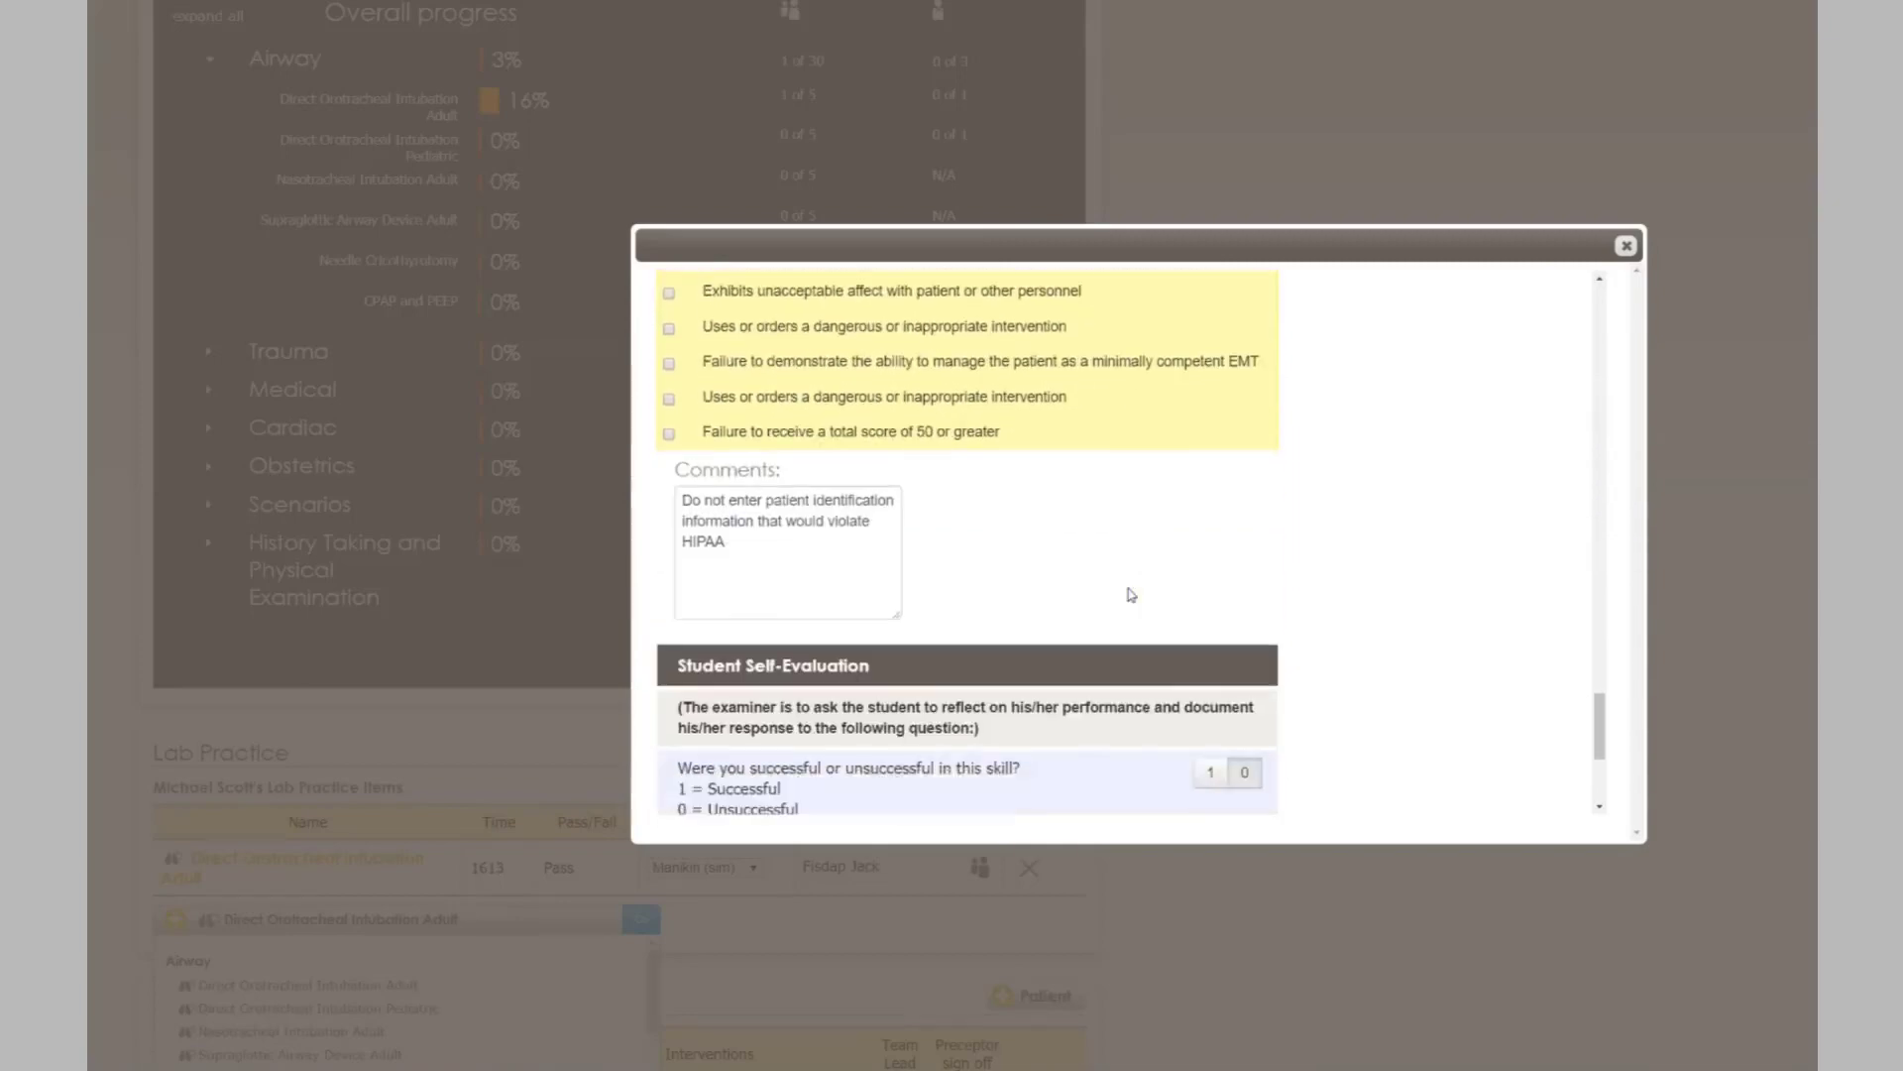
pyautogui.scroll(-3, 1131, 595)
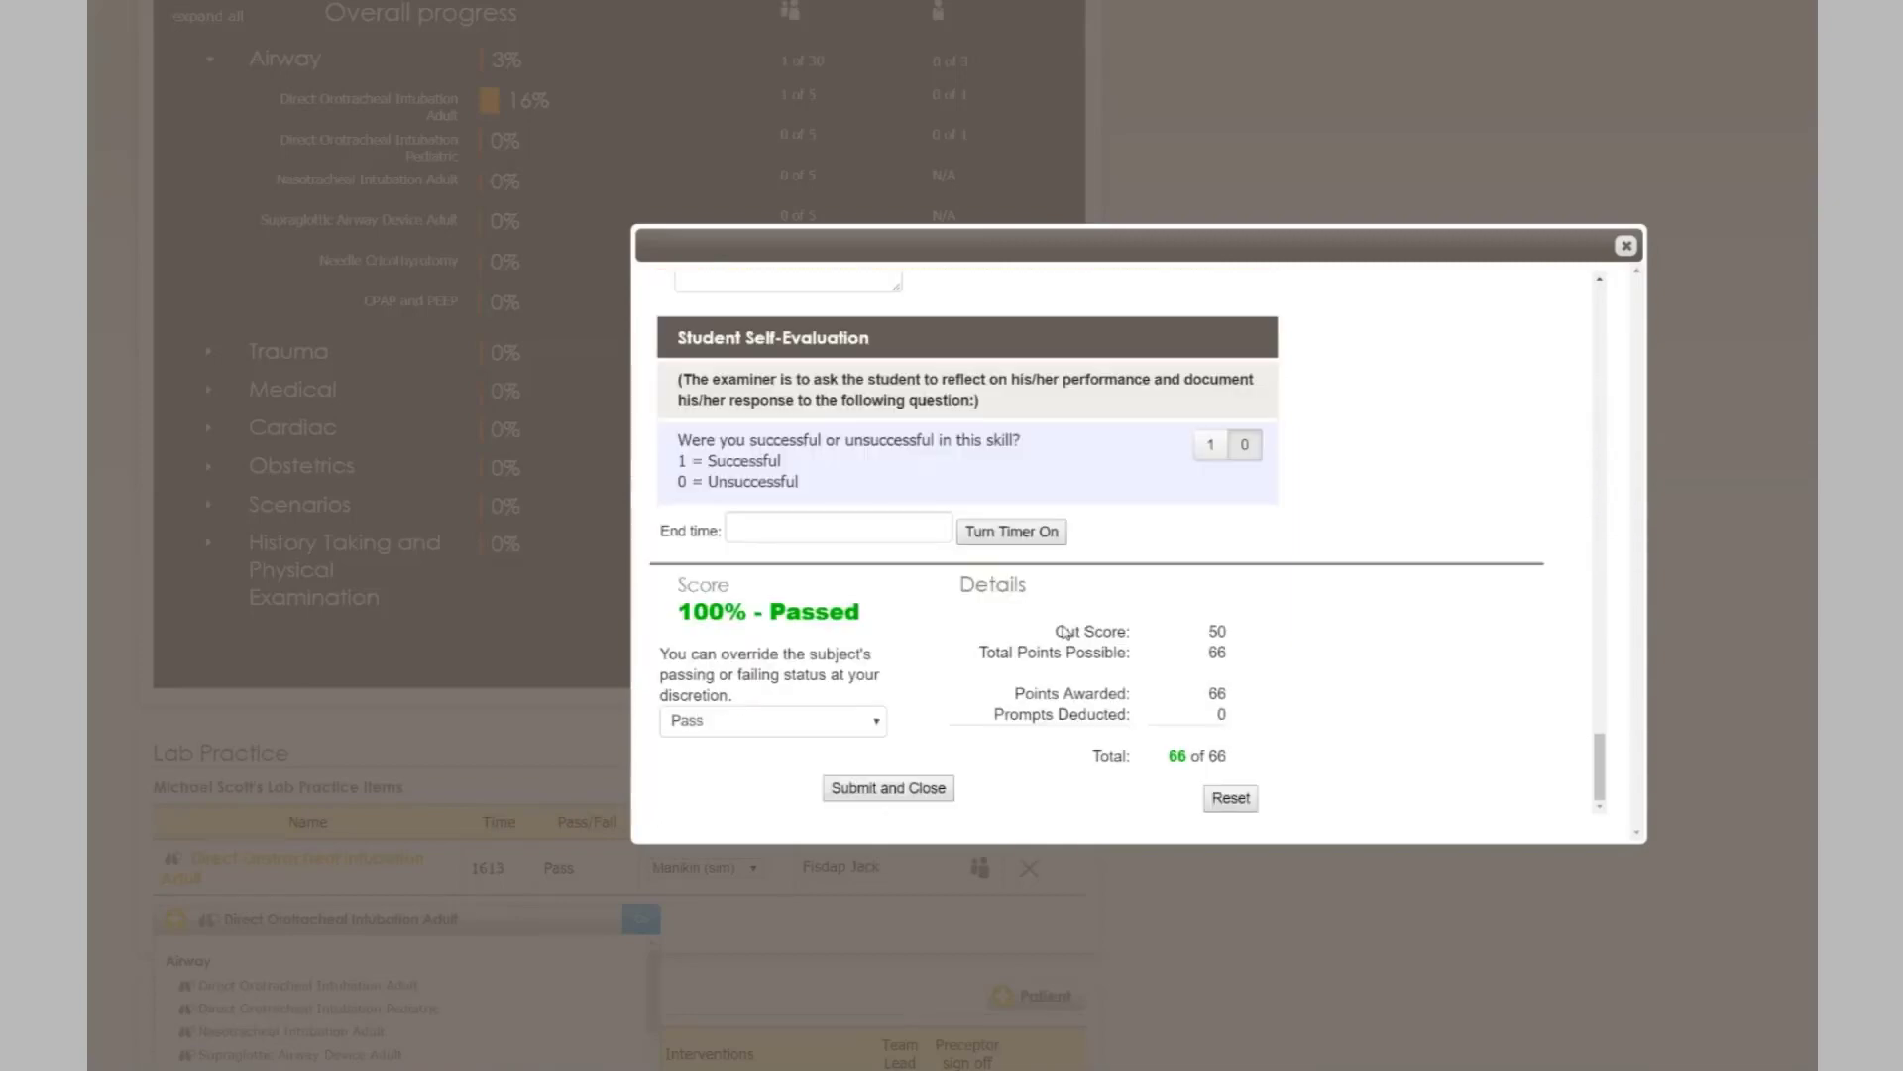
pyautogui.click(883, 790)
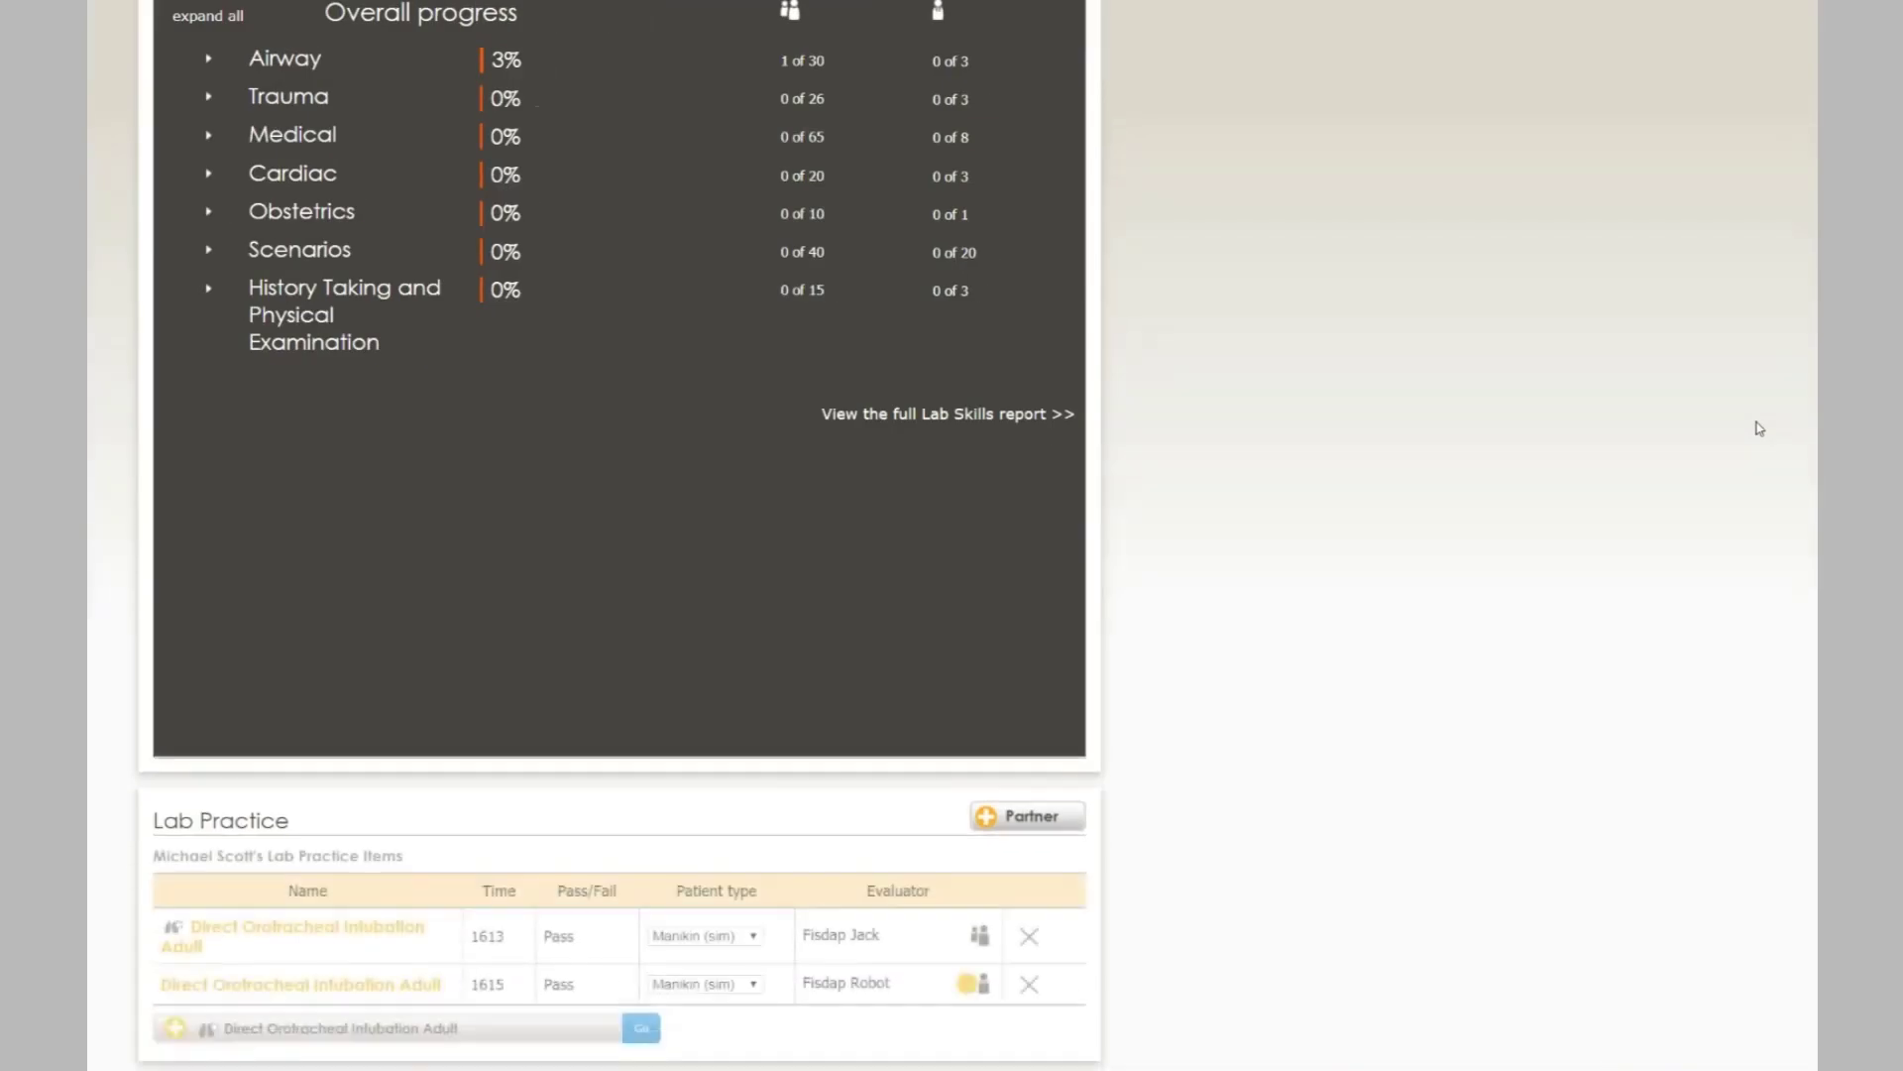
# - Expand the Airway goals, see Direct Orotracheal Intubation Adult at 16%, and start another evaluation
pyautogui.scroll(1, 1438, 504)
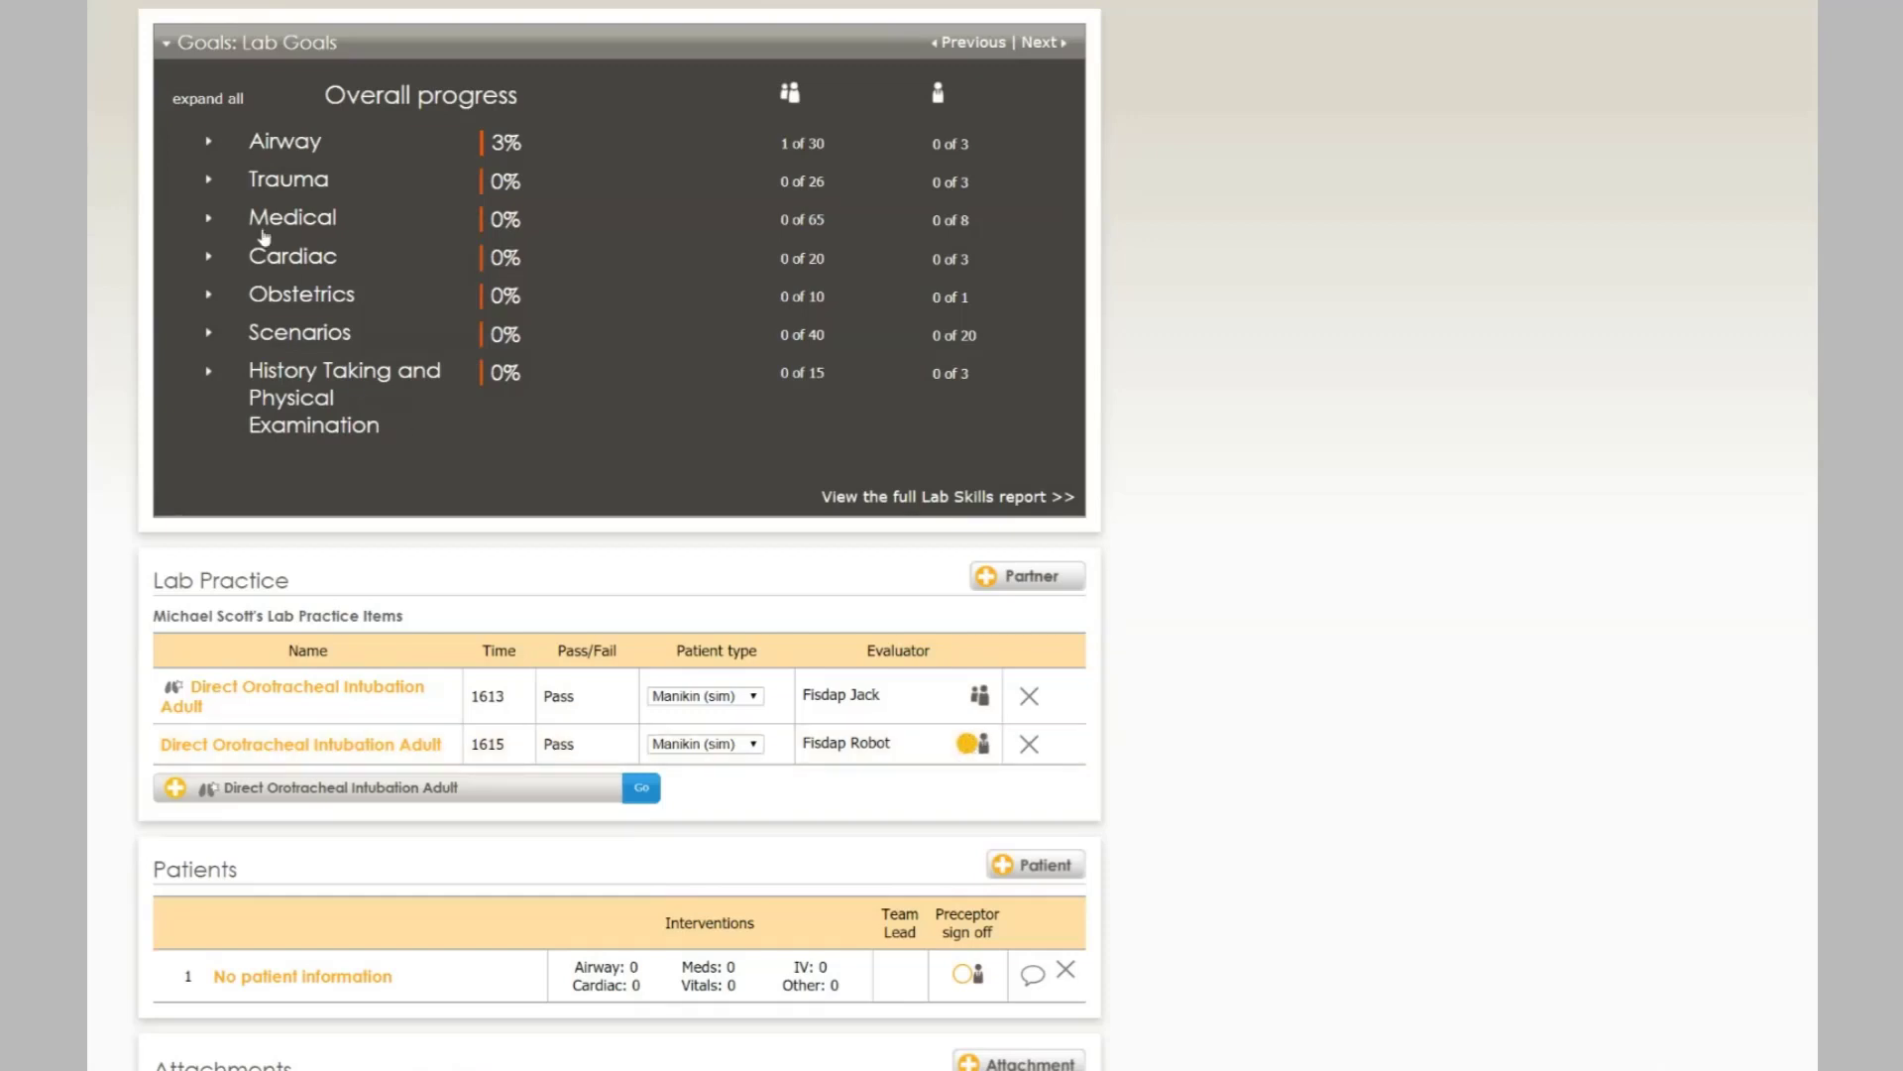
pyautogui.click(250, 149)
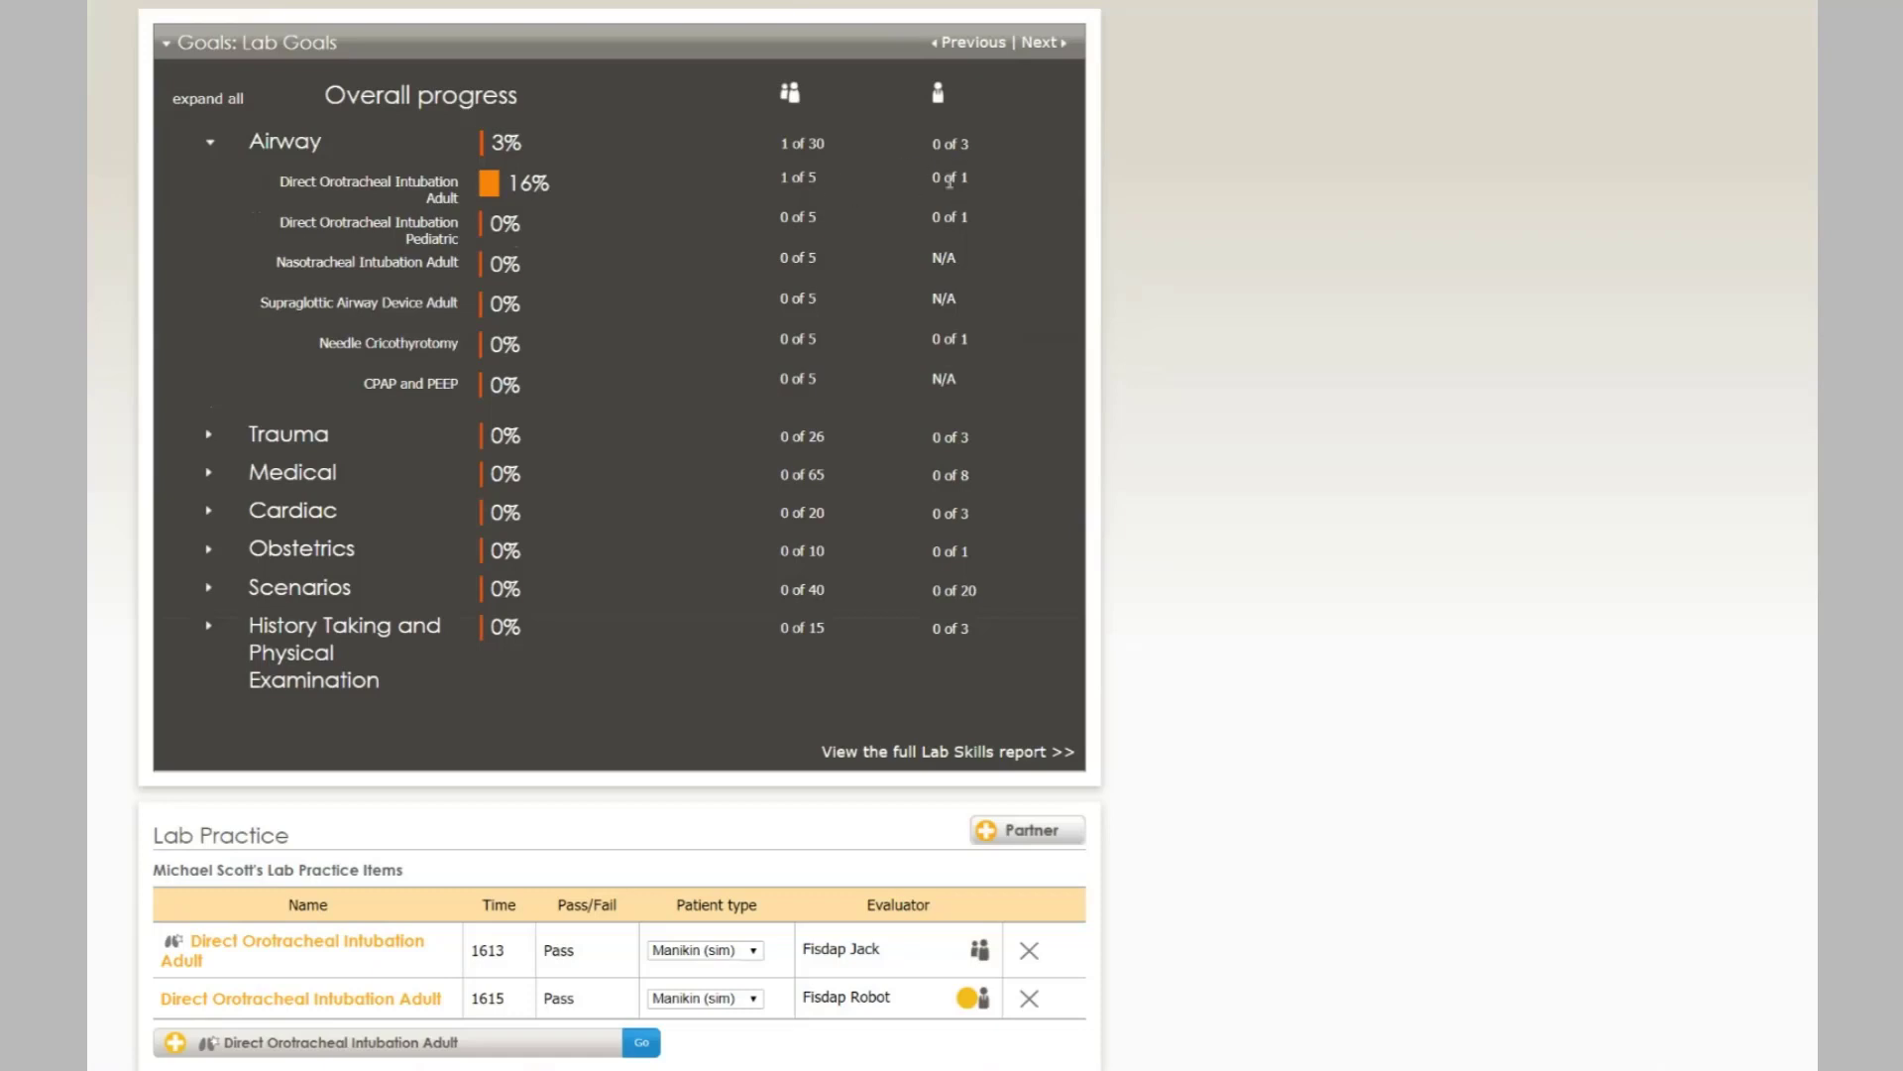
pyautogui.scroll(-3, 950, 182)
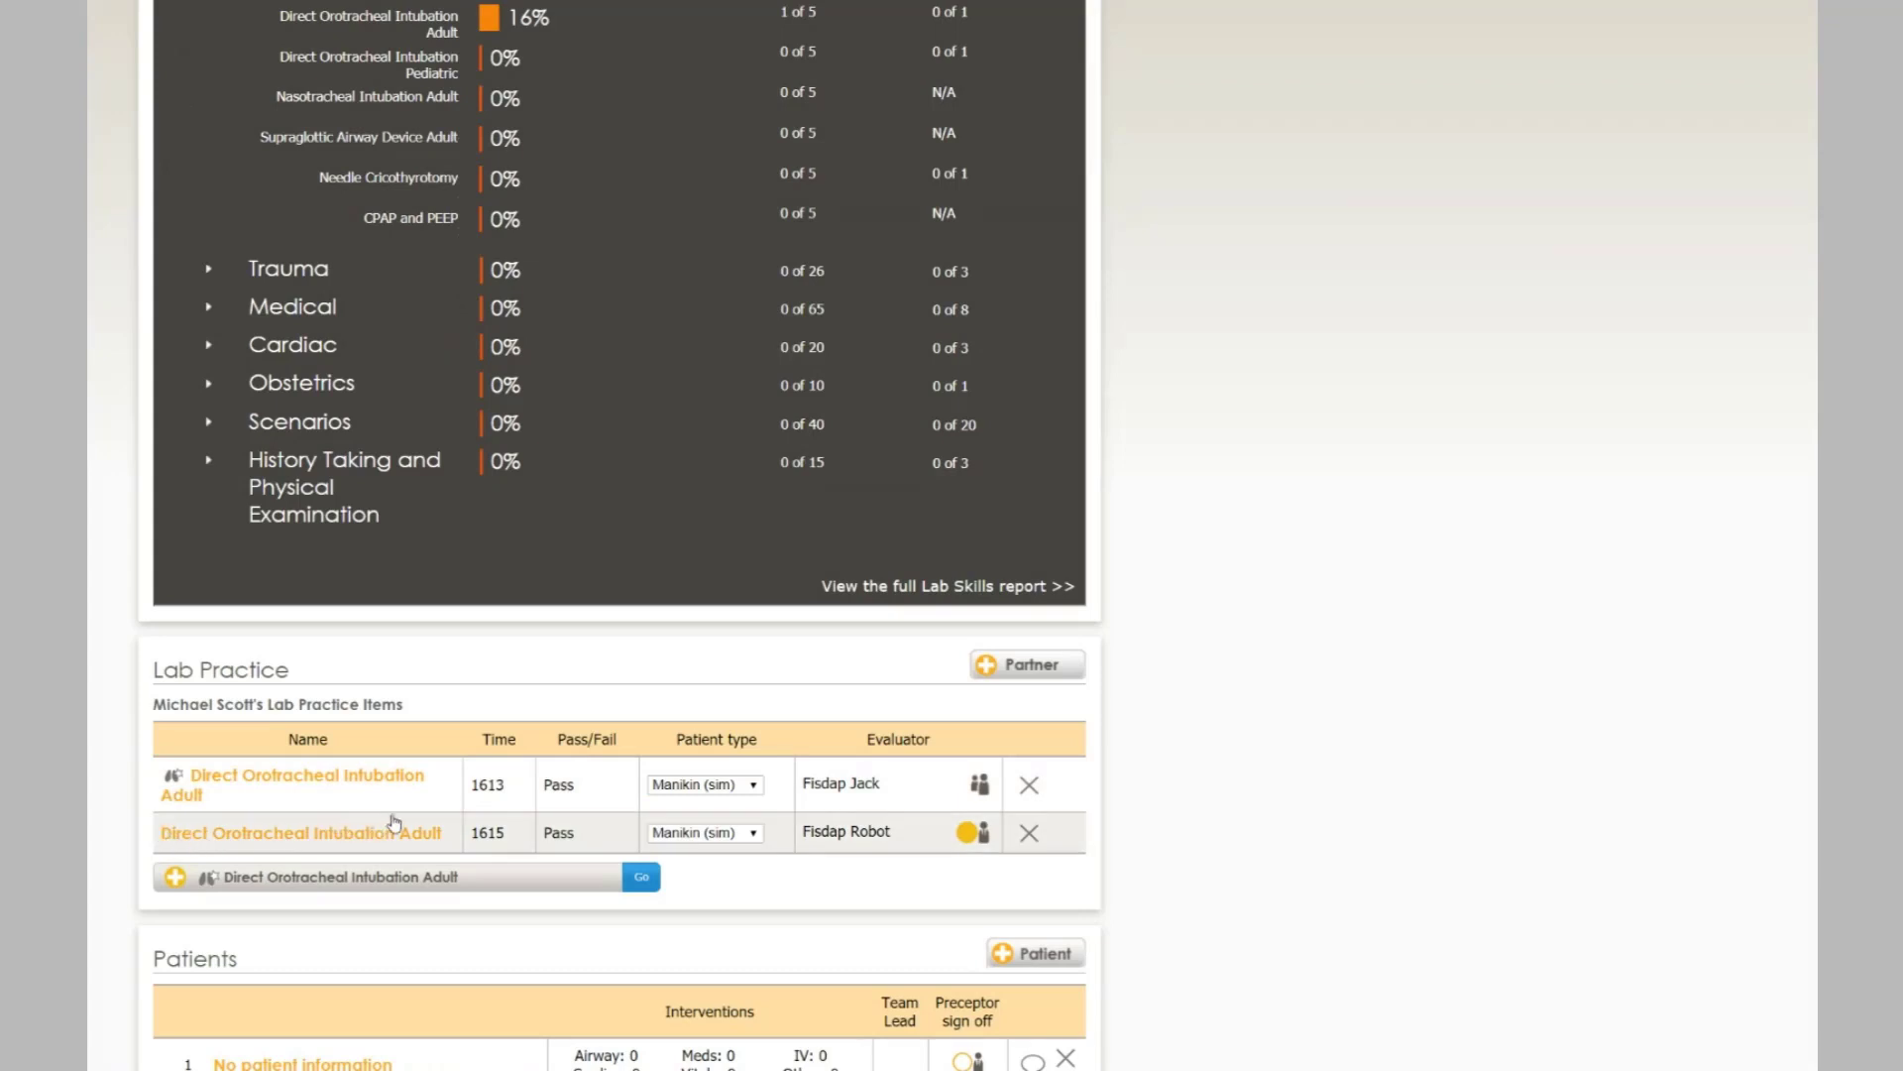
pyautogui.scroll(-2, 923, 724)
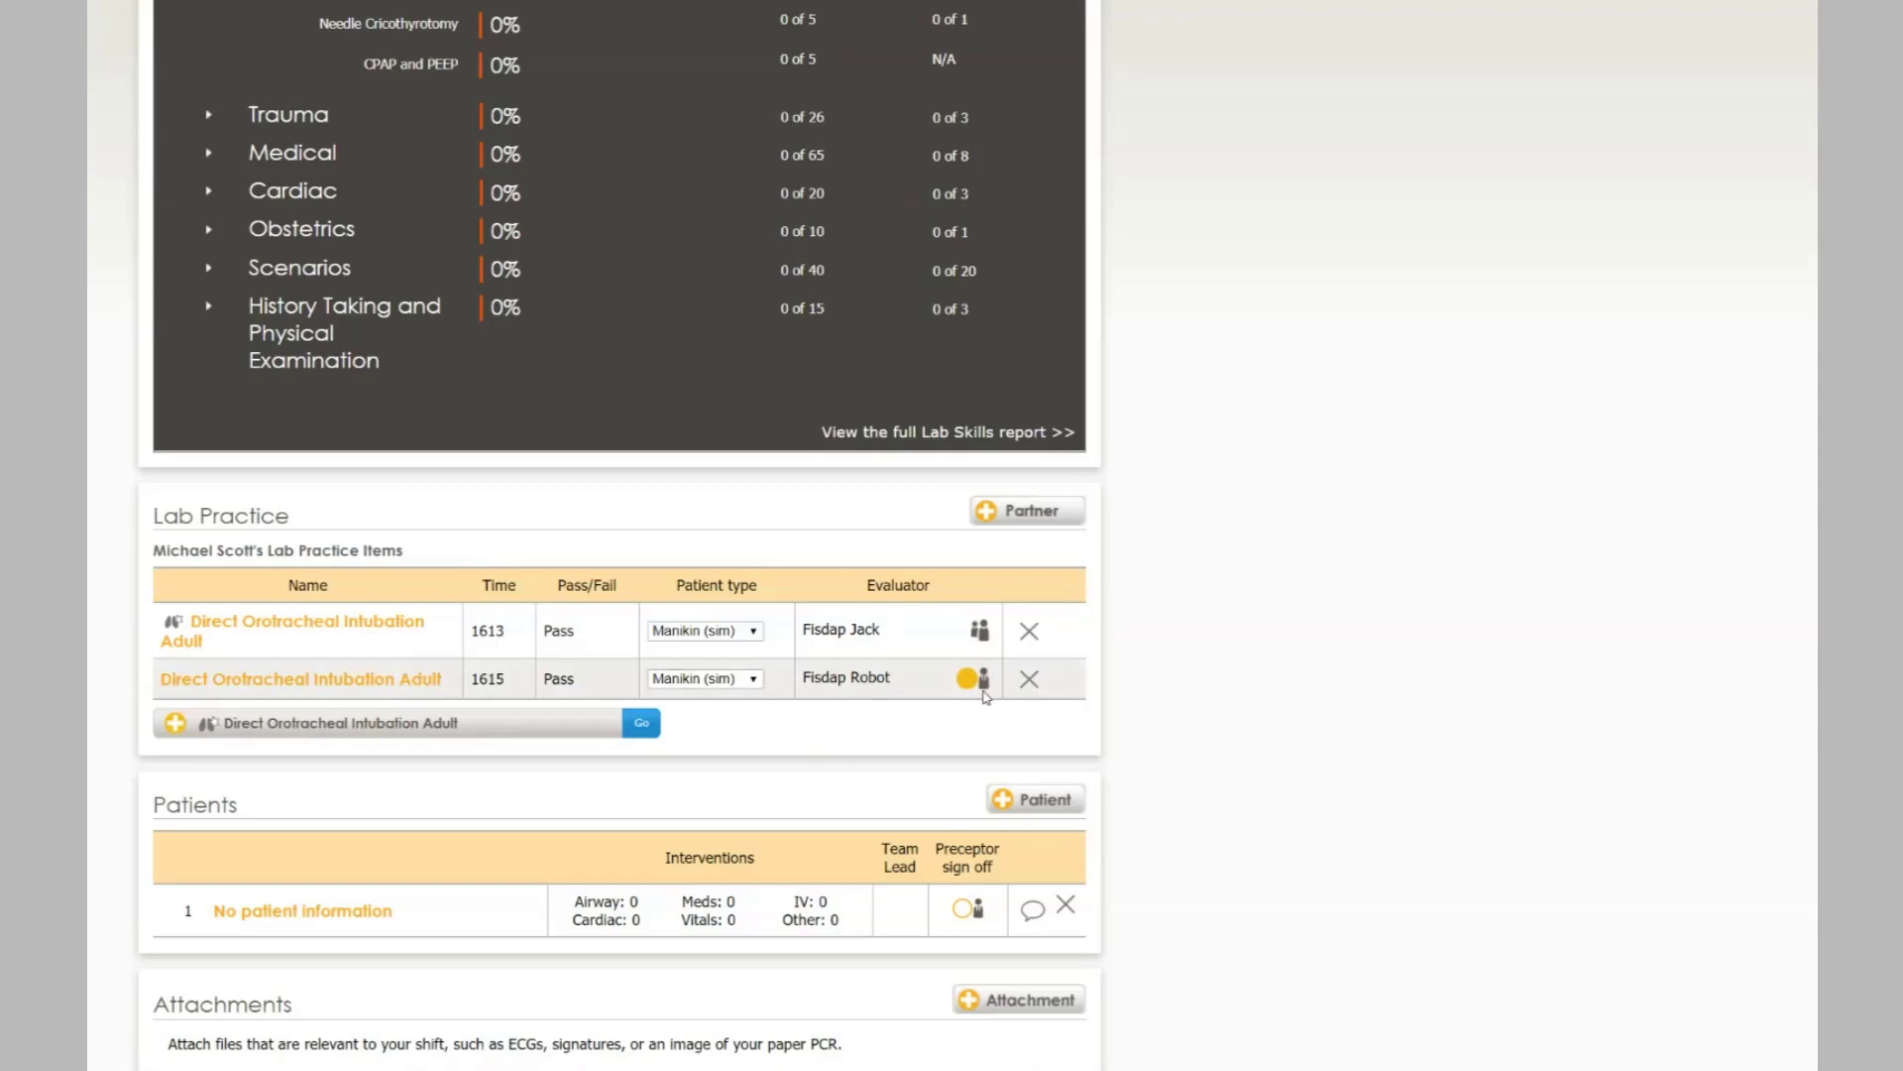
pyautogui.click(658, 982)
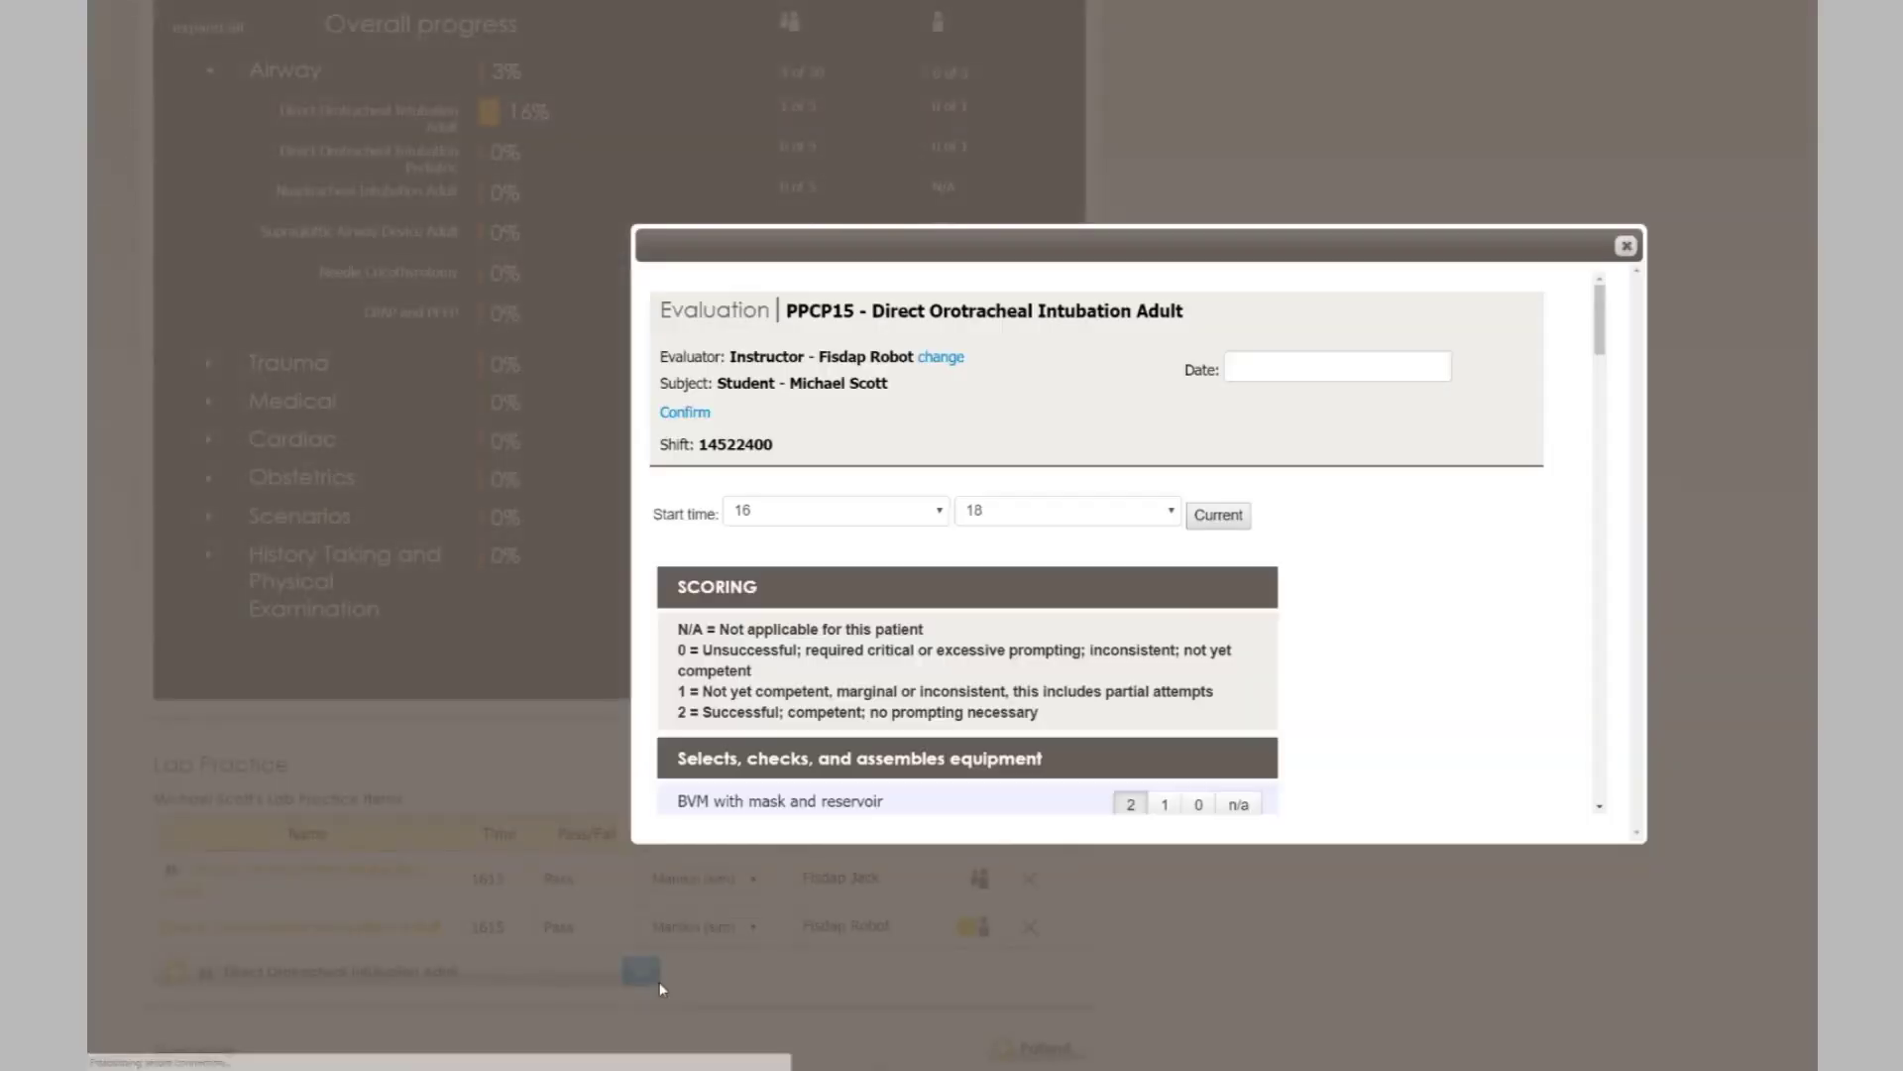
# - Confirm the evaluation by signing in with the instructor's username and password
pyautogui.click(705, 420)
pyautogui.doubleClick(1075, 521)
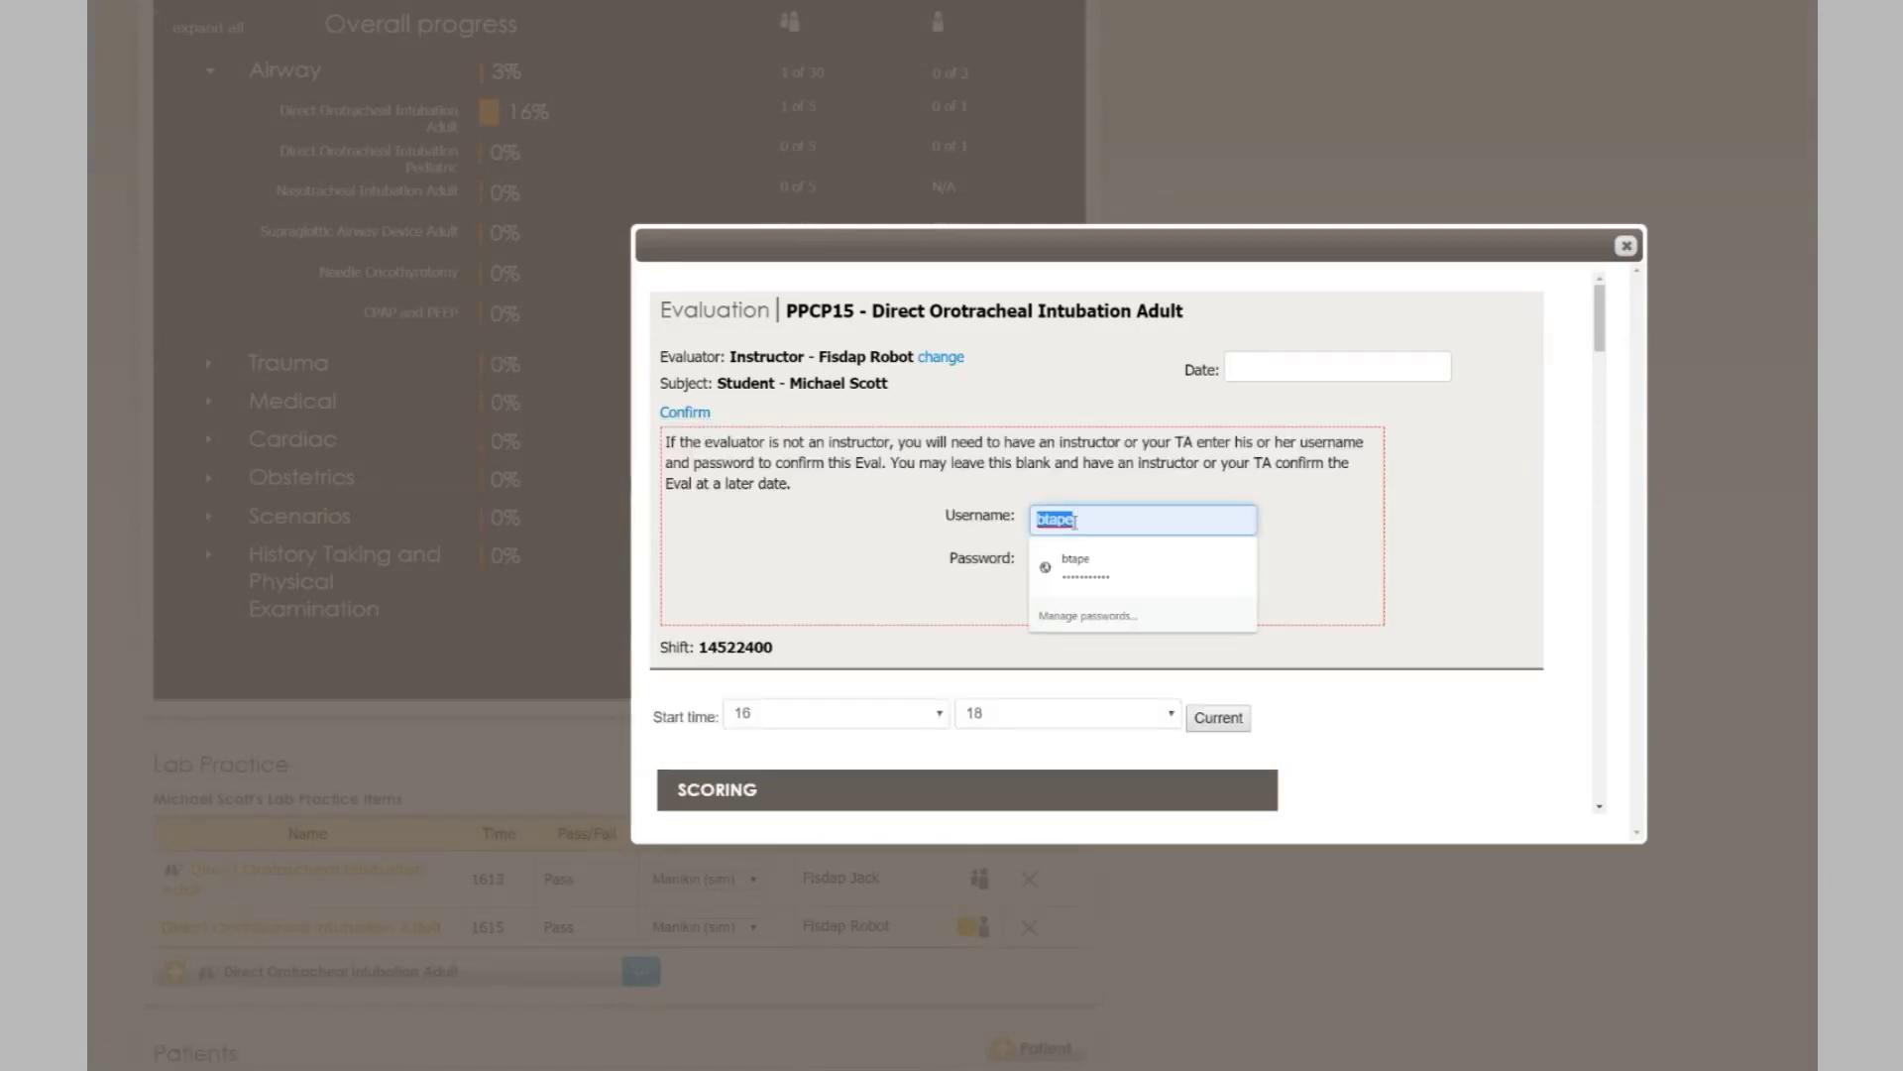
pyautogui.write('fisbot')
pyautogui.press('Tab')
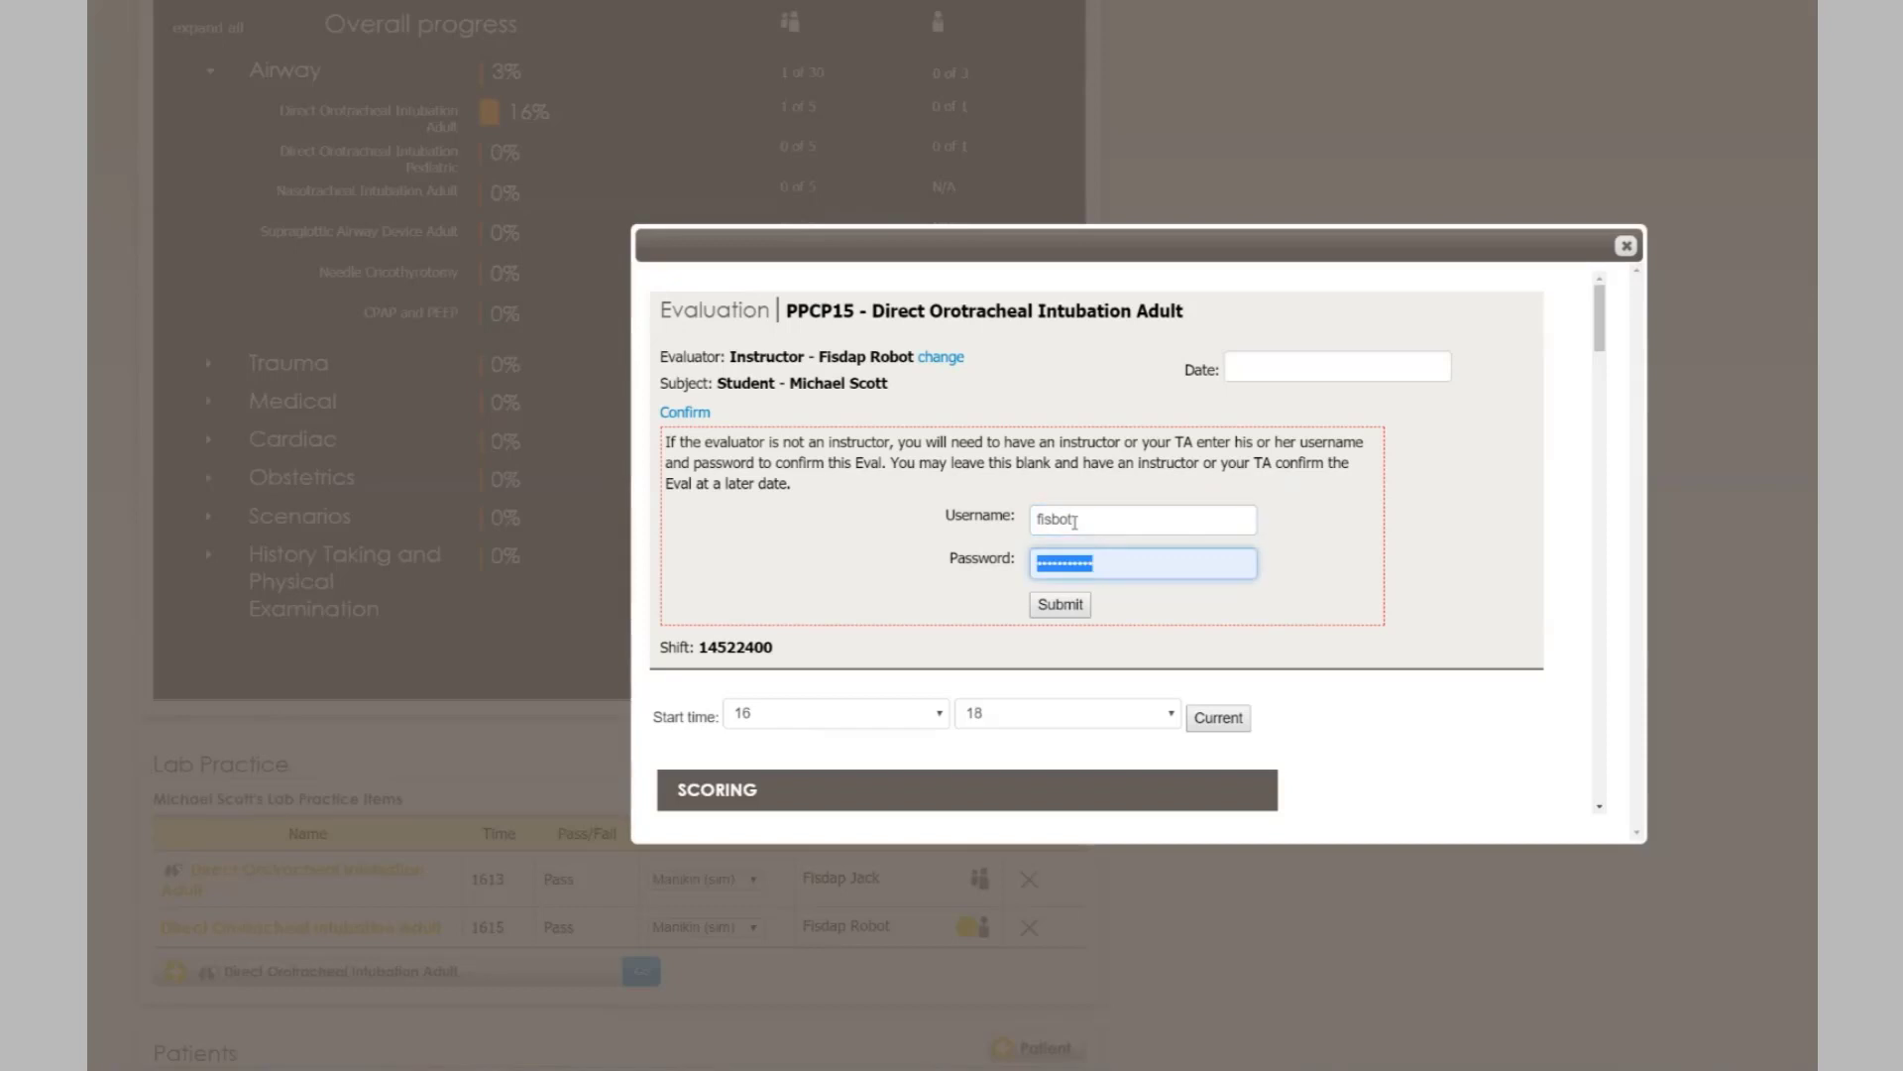
pyautogui.write('123')
pyautogui.click(1063, 606)
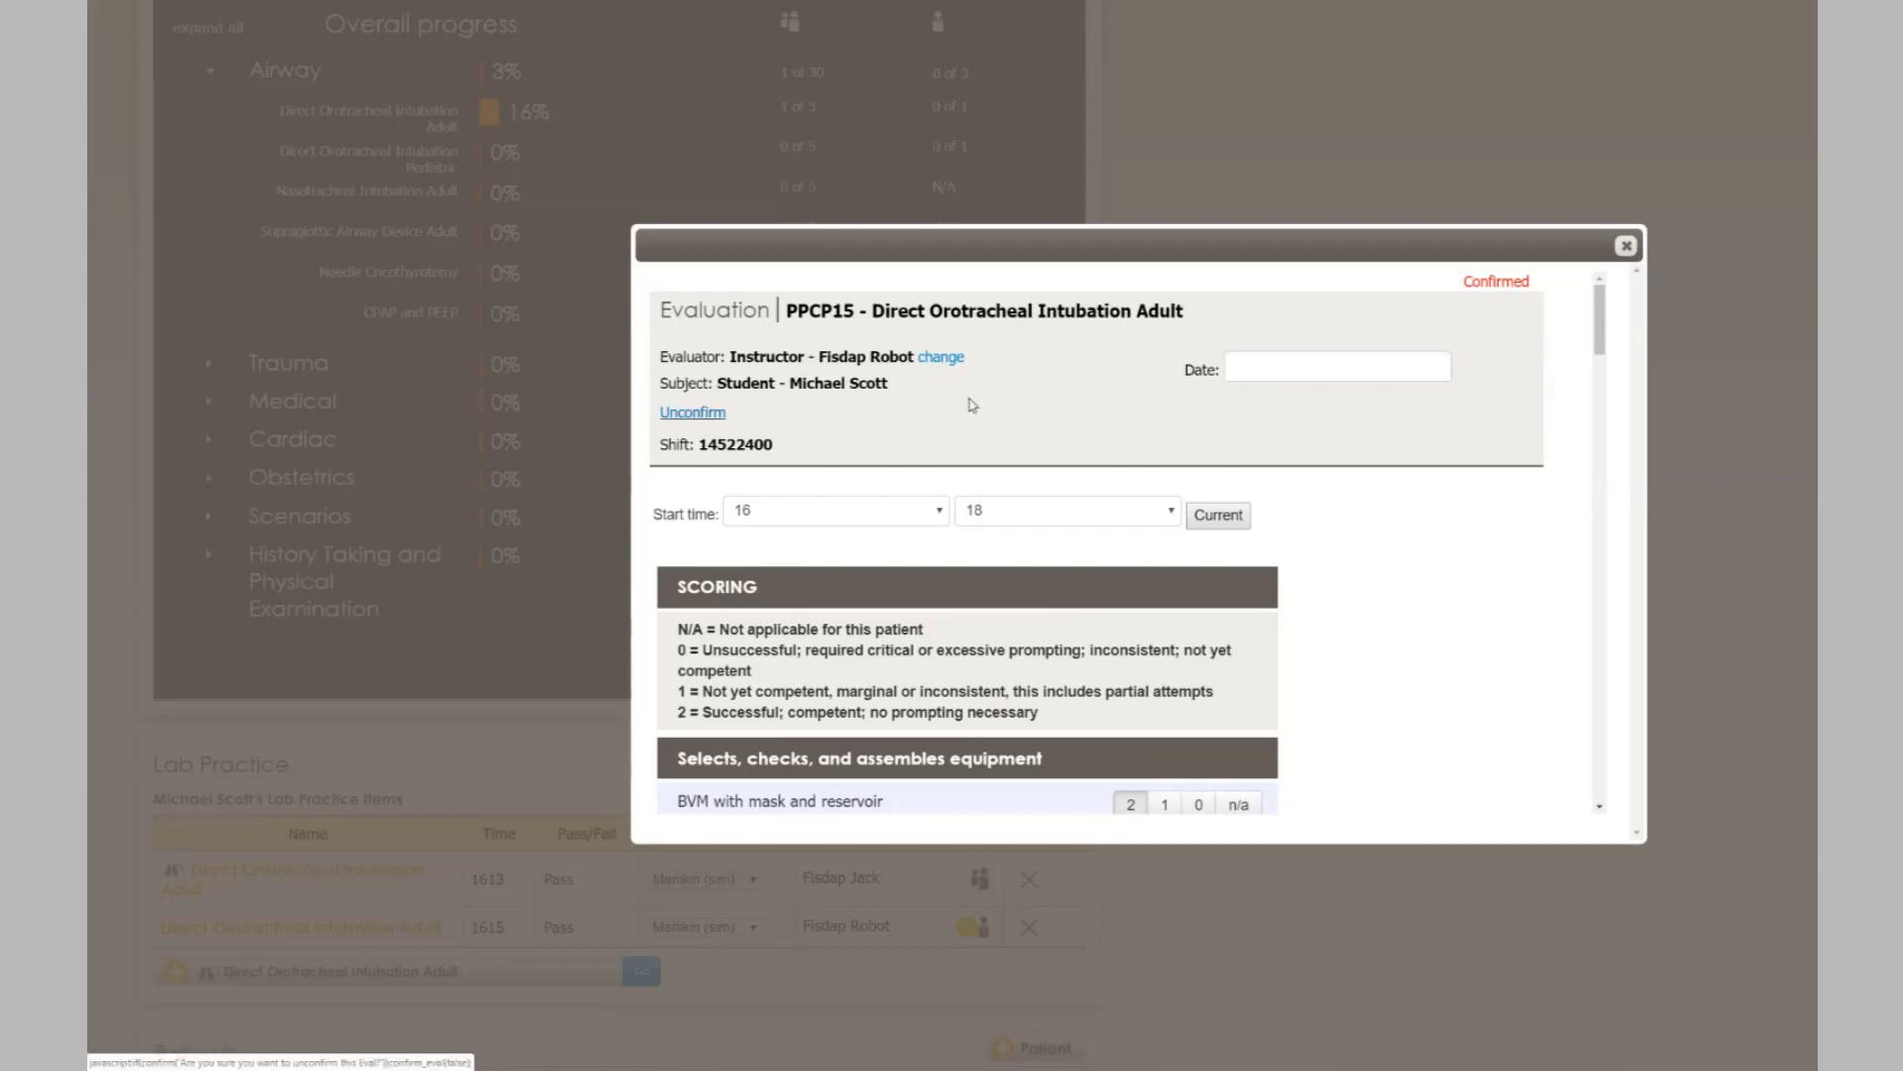
# - Submit and close the instructor-confirmed Direct Orotracheal Intubation Adult evaluation
pyautogui.scroll(-15, 1134, 415)
pyautogui.scroll(-10, 1134, 414)
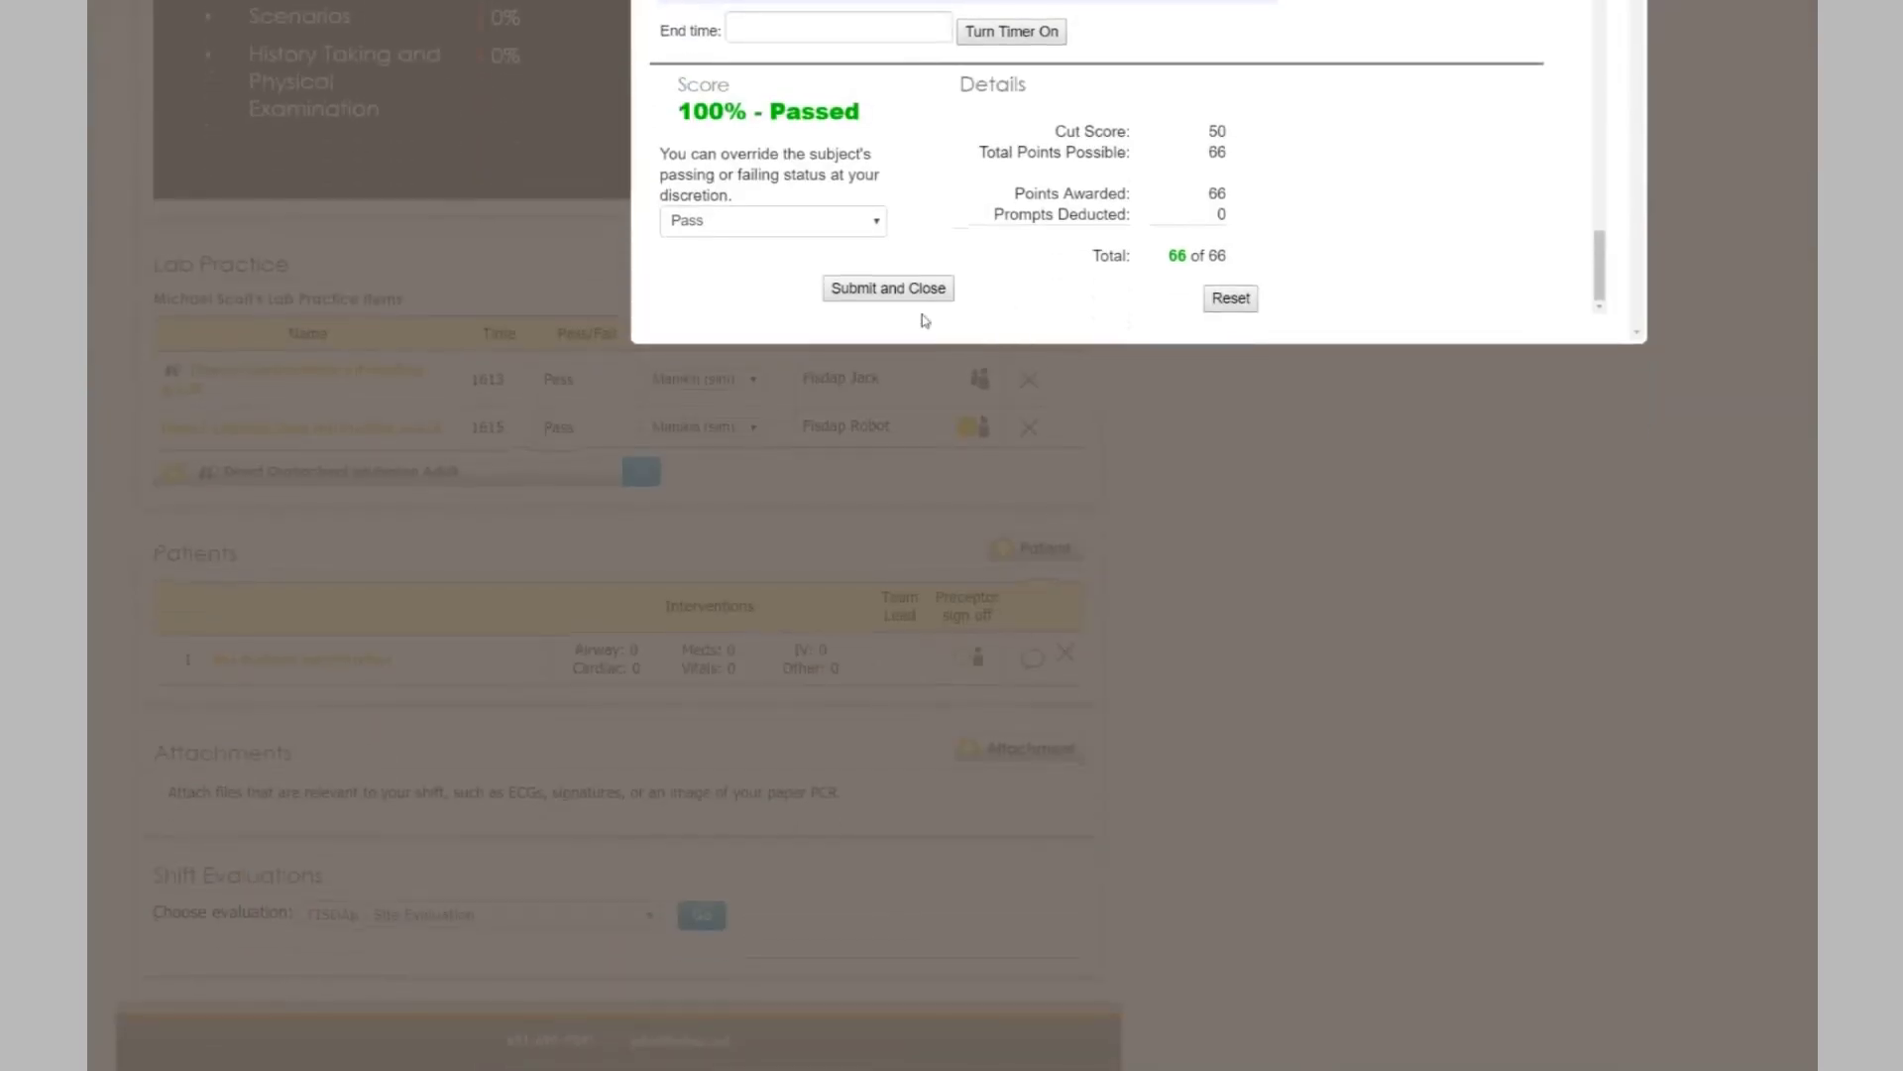
pyautogui.click(901, 292)
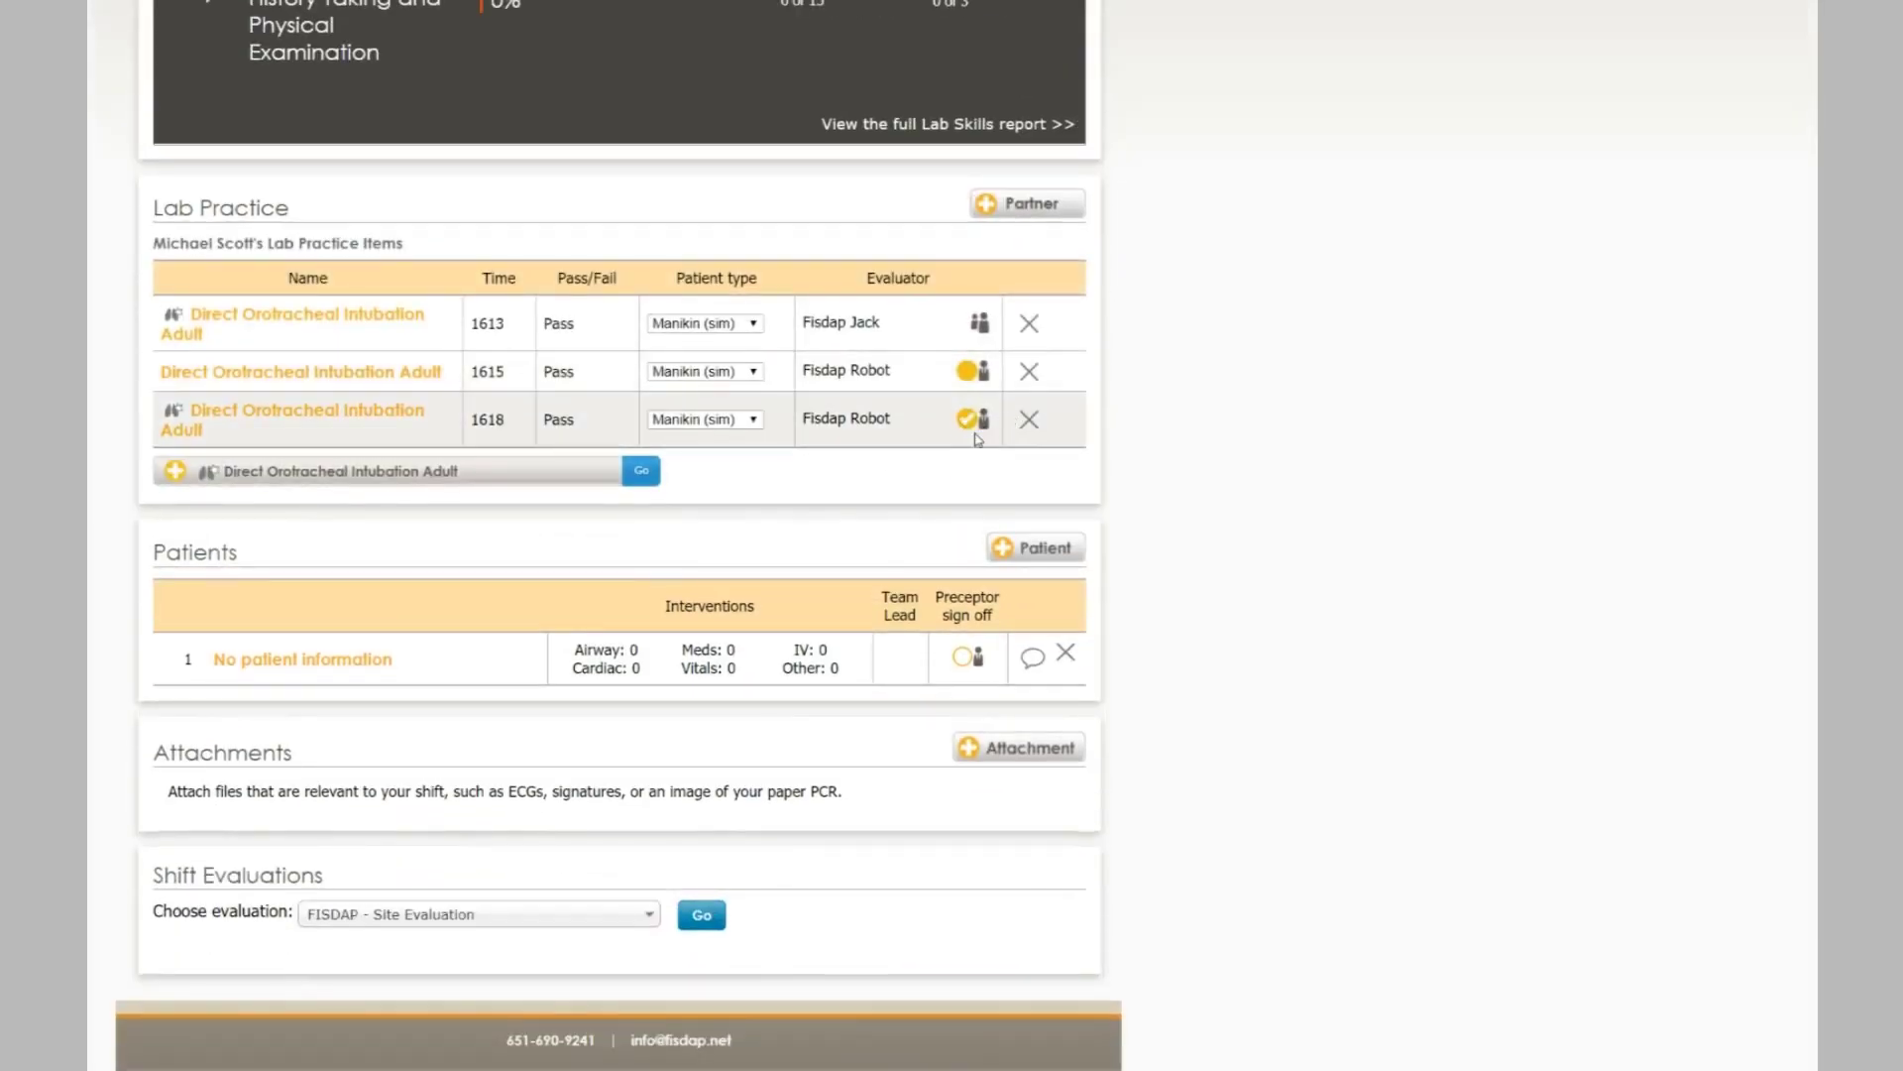
# - Expand the Airway goals to check Direct Orotracheal Intubation Adult at 33% with instructor credit
pyautogui.scroll(1, 978, 440)
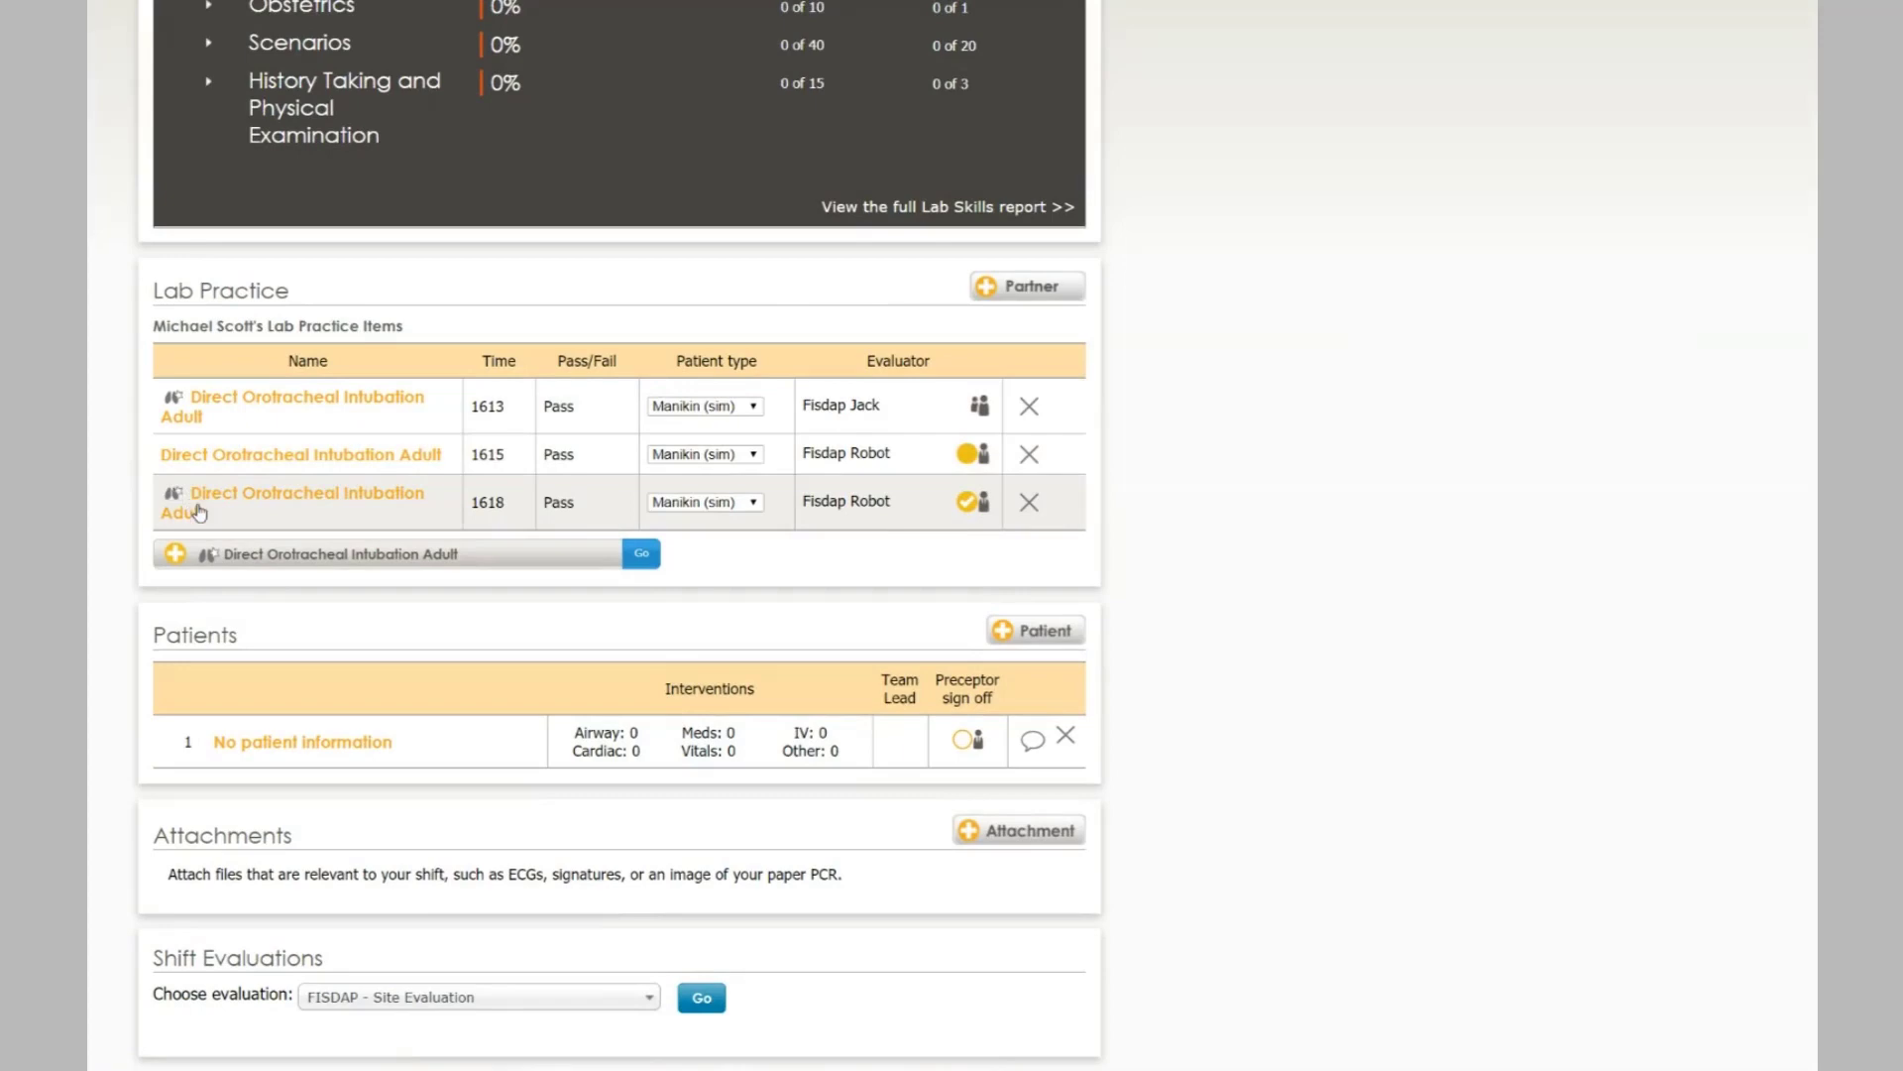
pyautogui.scroll(9, 198, 512)
pyautogui.click(250, 356)
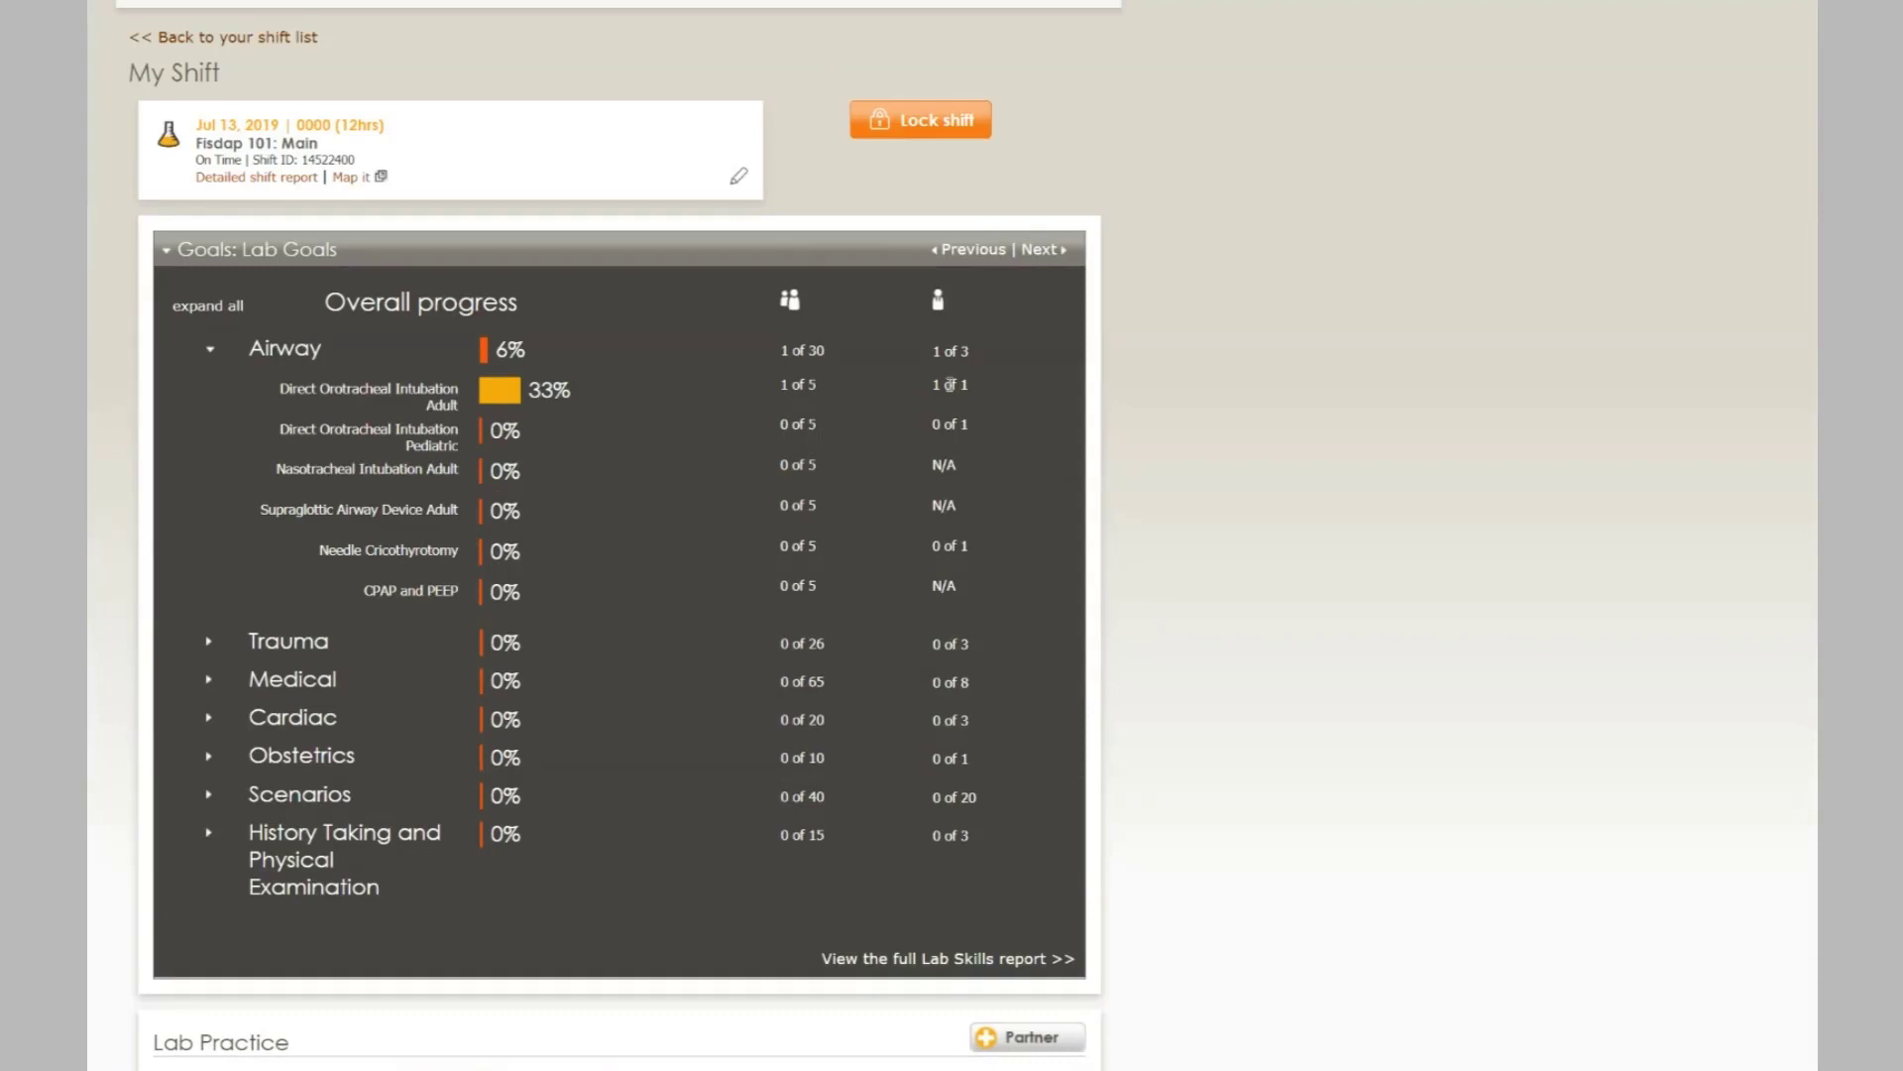
pyautogui.scroll(-5, 318, 593)
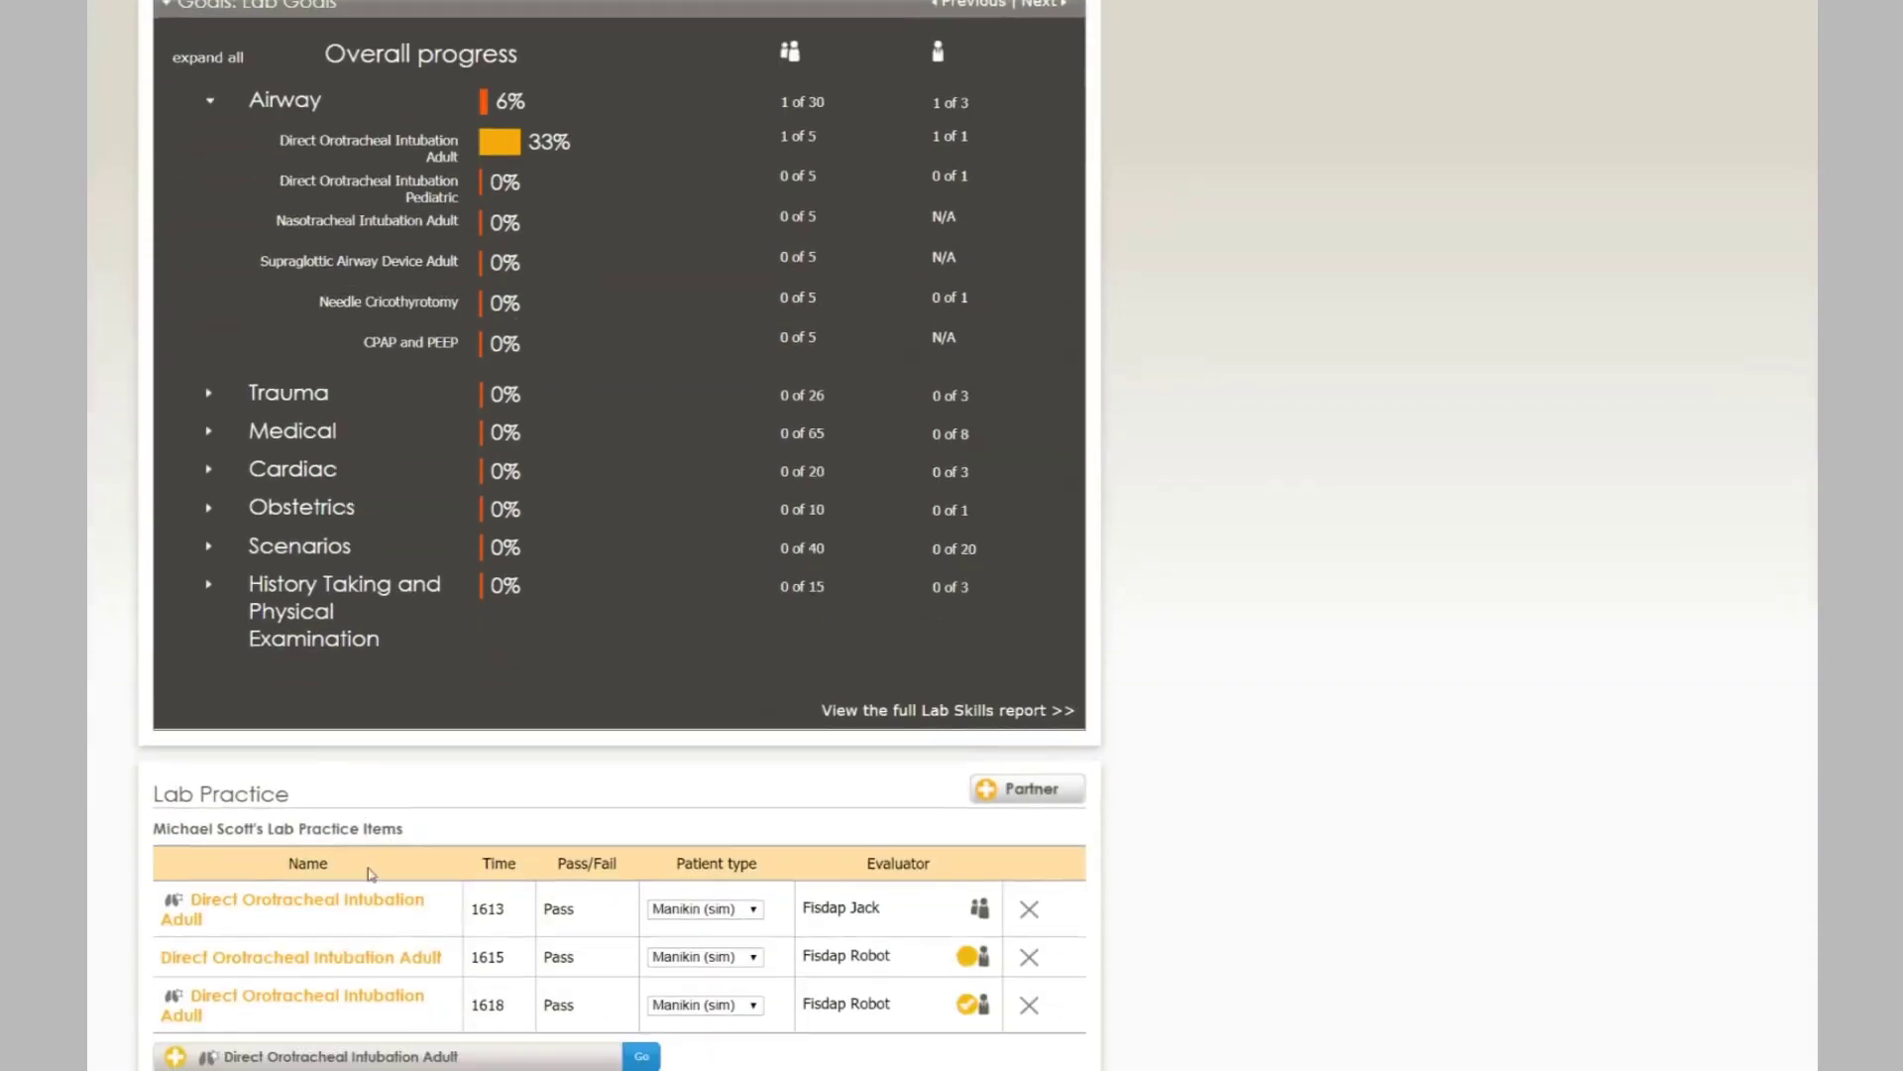
# - Open and dismiss the lab skills list, then scroll through the updated goals page
pyautogui.click(425, 898)
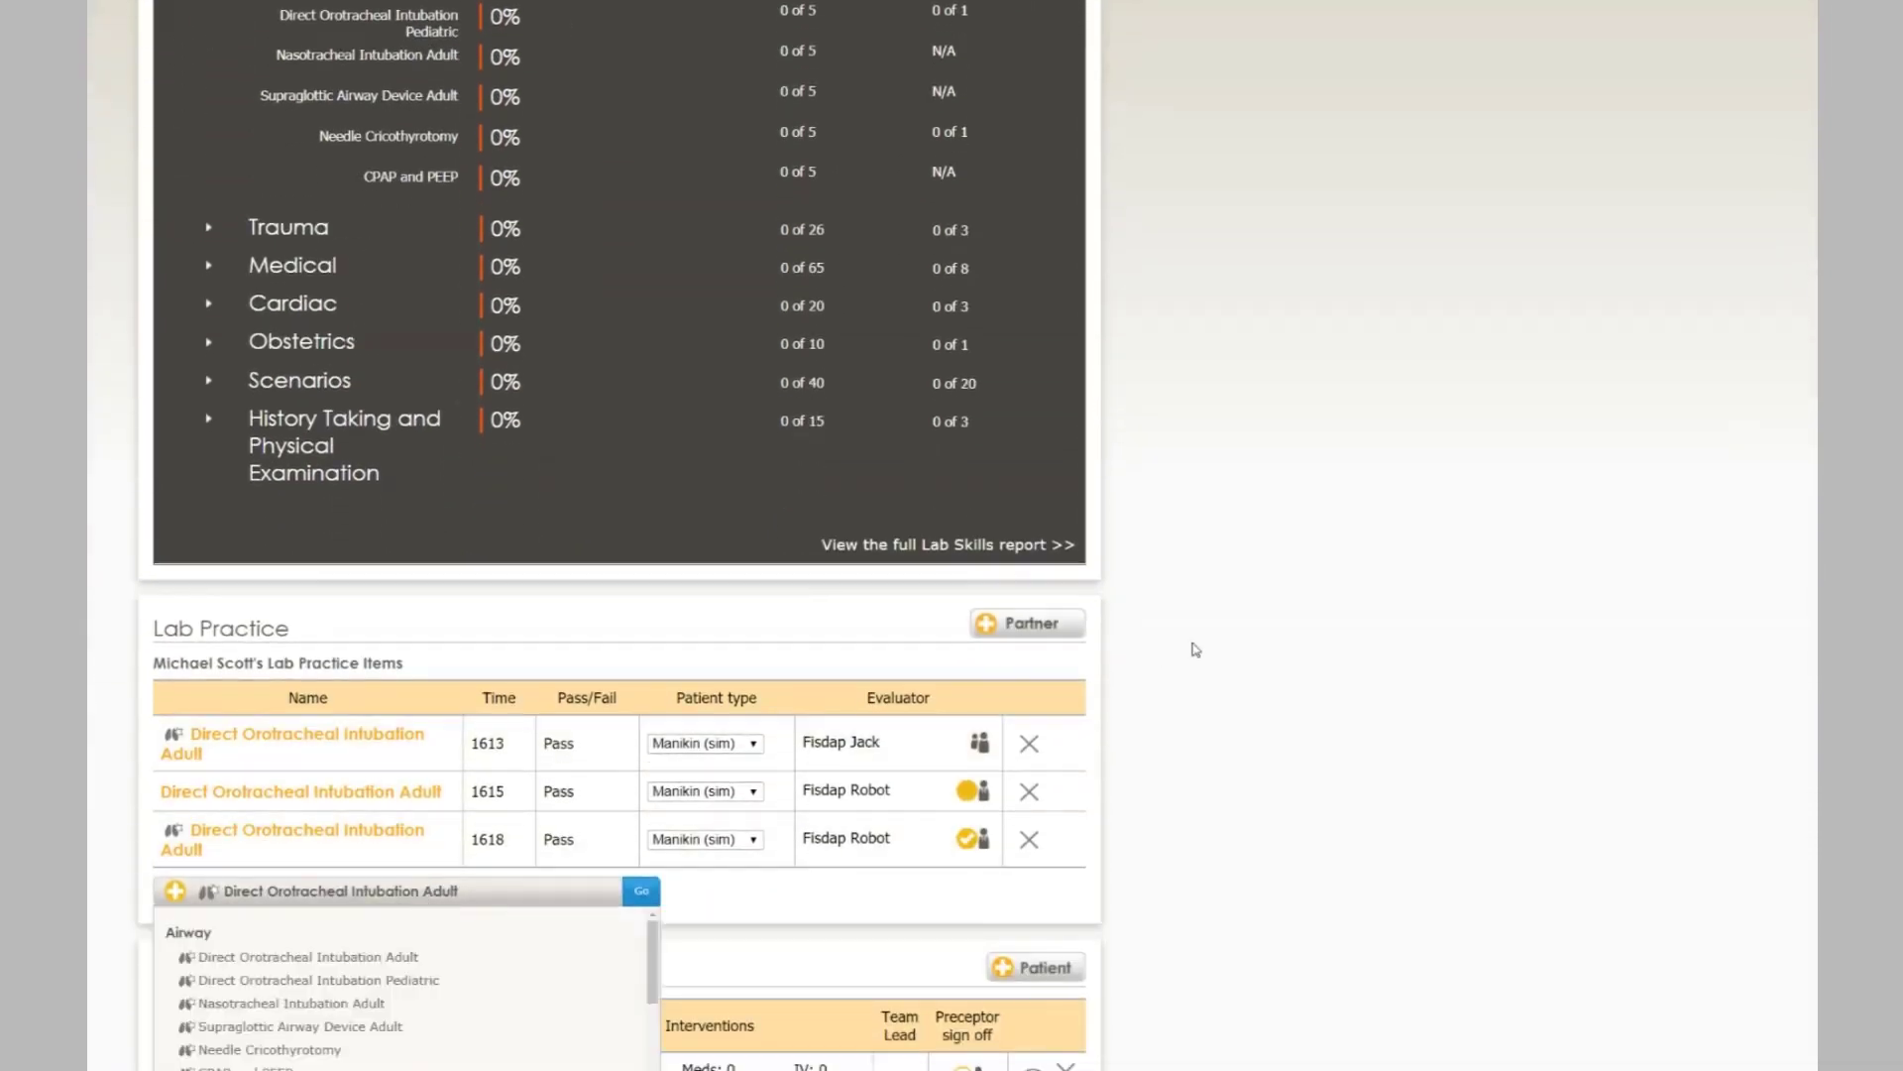
pyautogui.click(1262, 642)
pyautogui.scroll(2, 1250, 723)
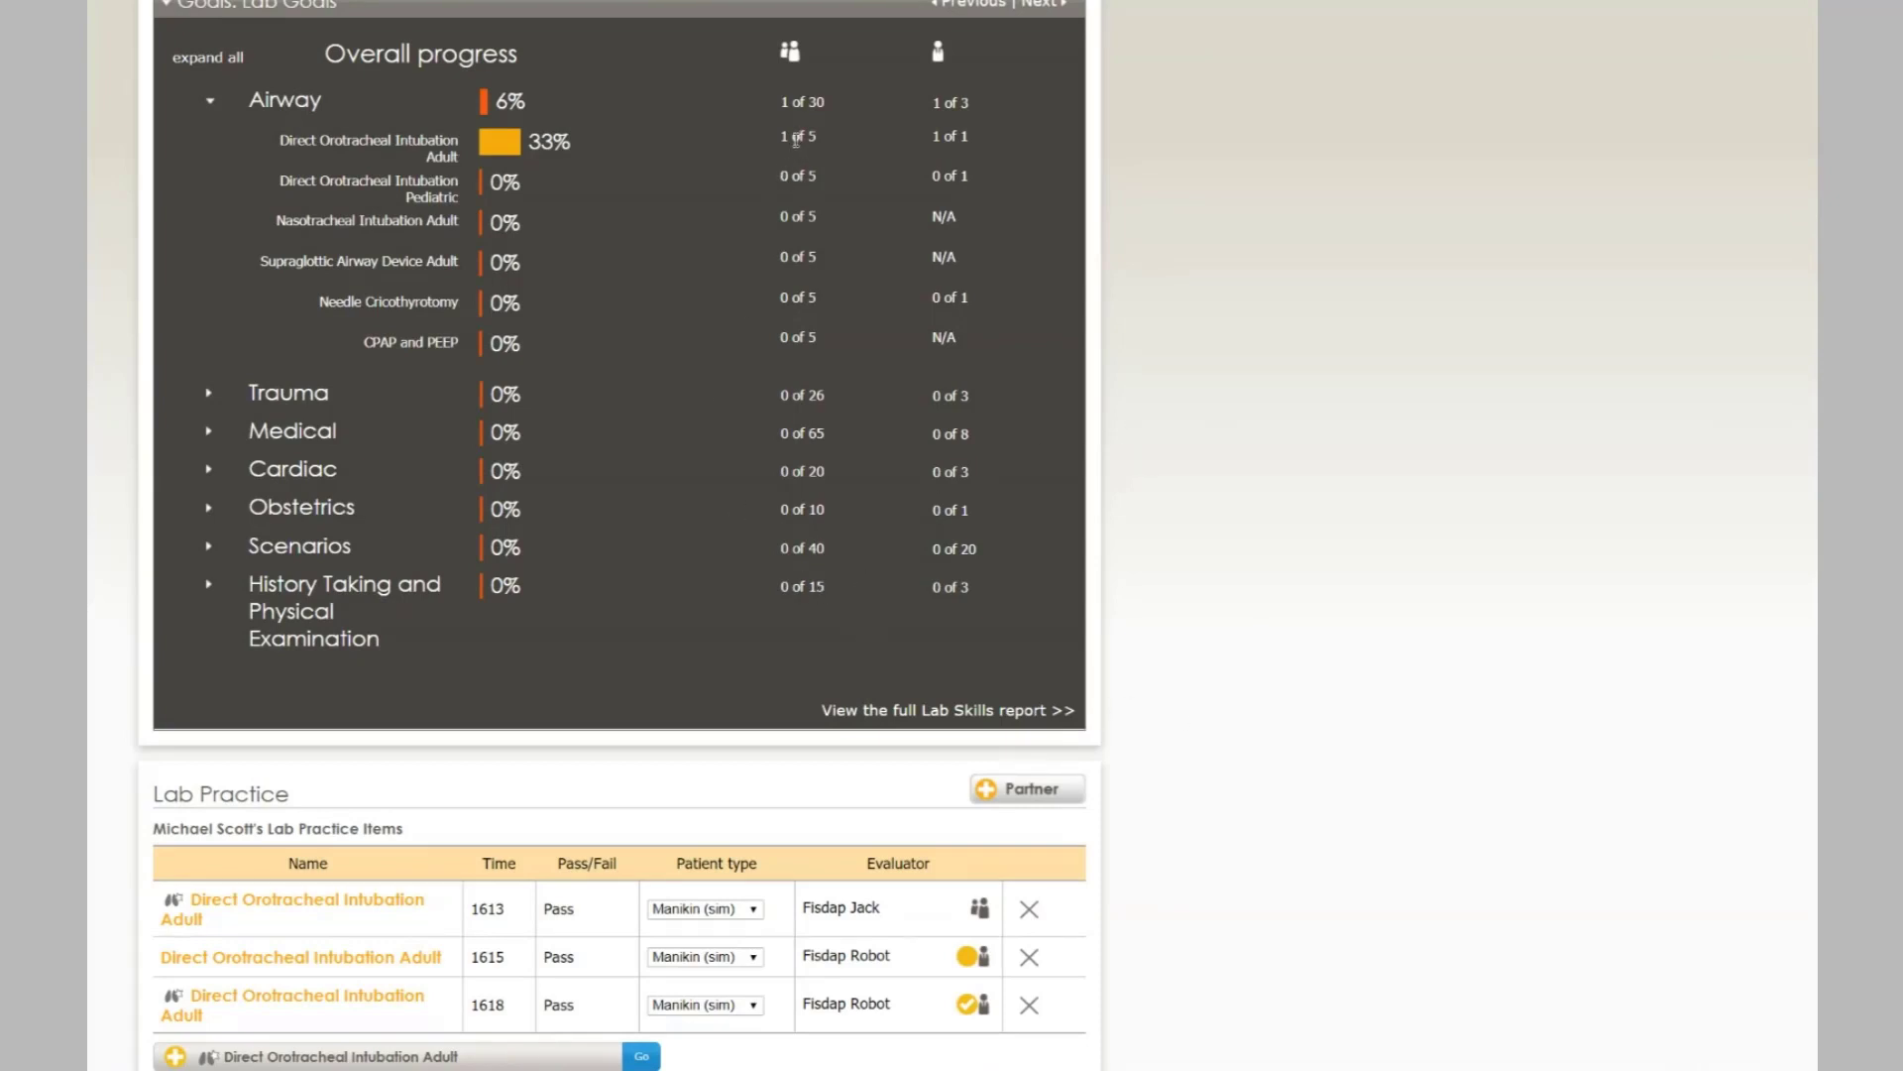
pyautogui.scroll(1, 607, 205)
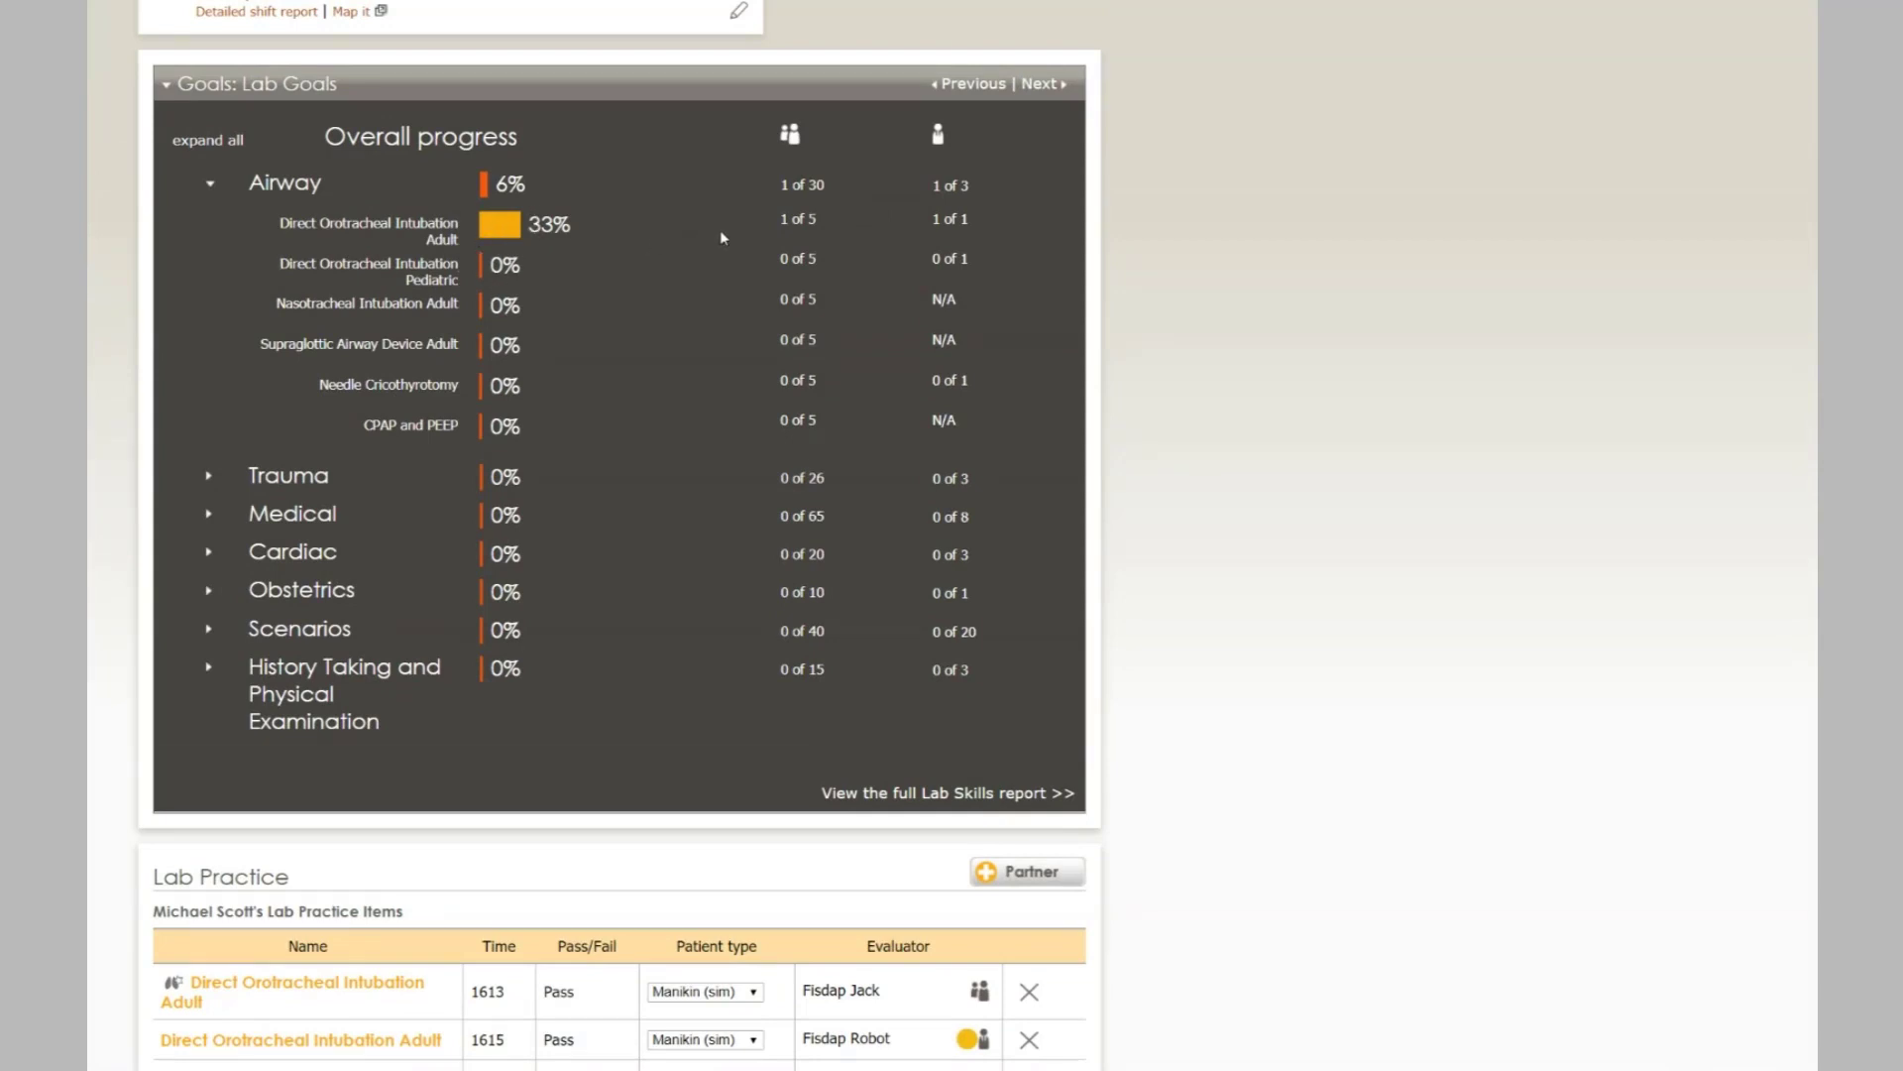
pyautogui.scroll(-4, 1186, 330)
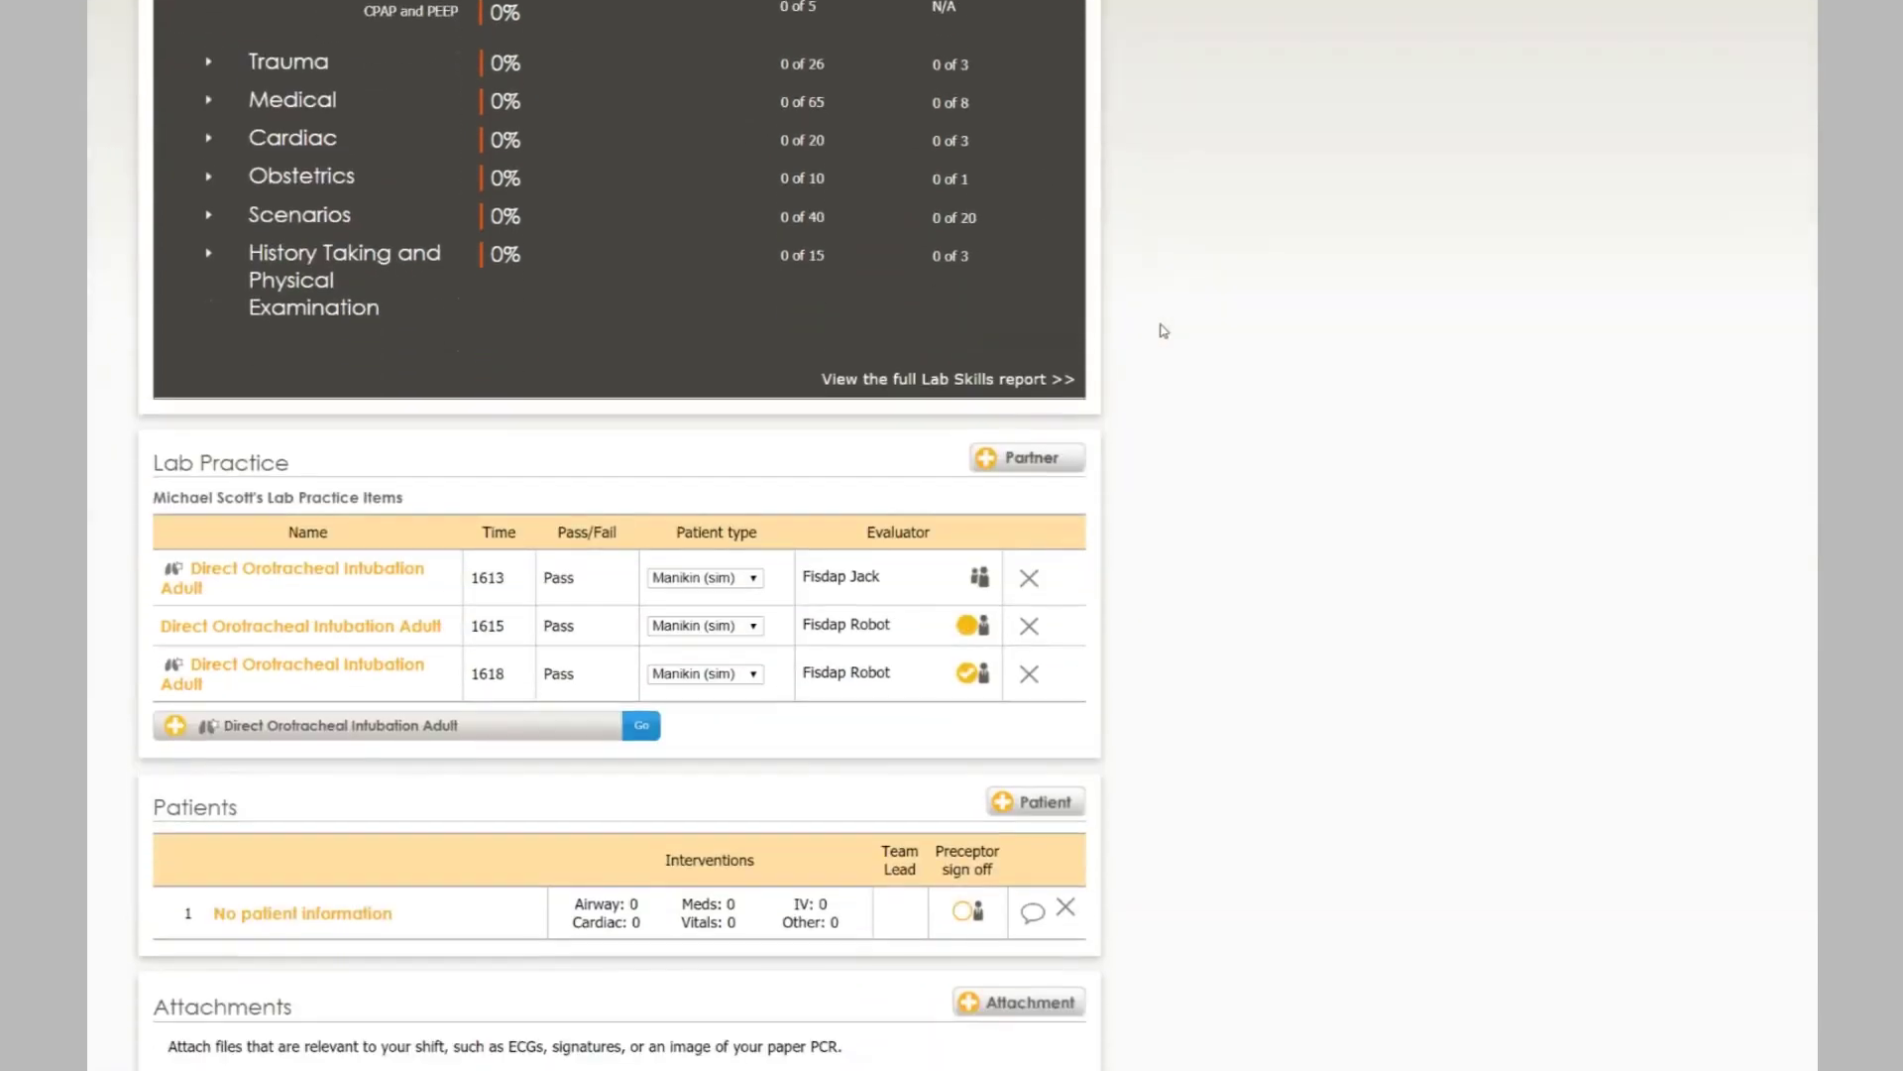
pyautogui.scroll(-2, 1194, 420)
pyautogui.scroll(3, 1195, 426)
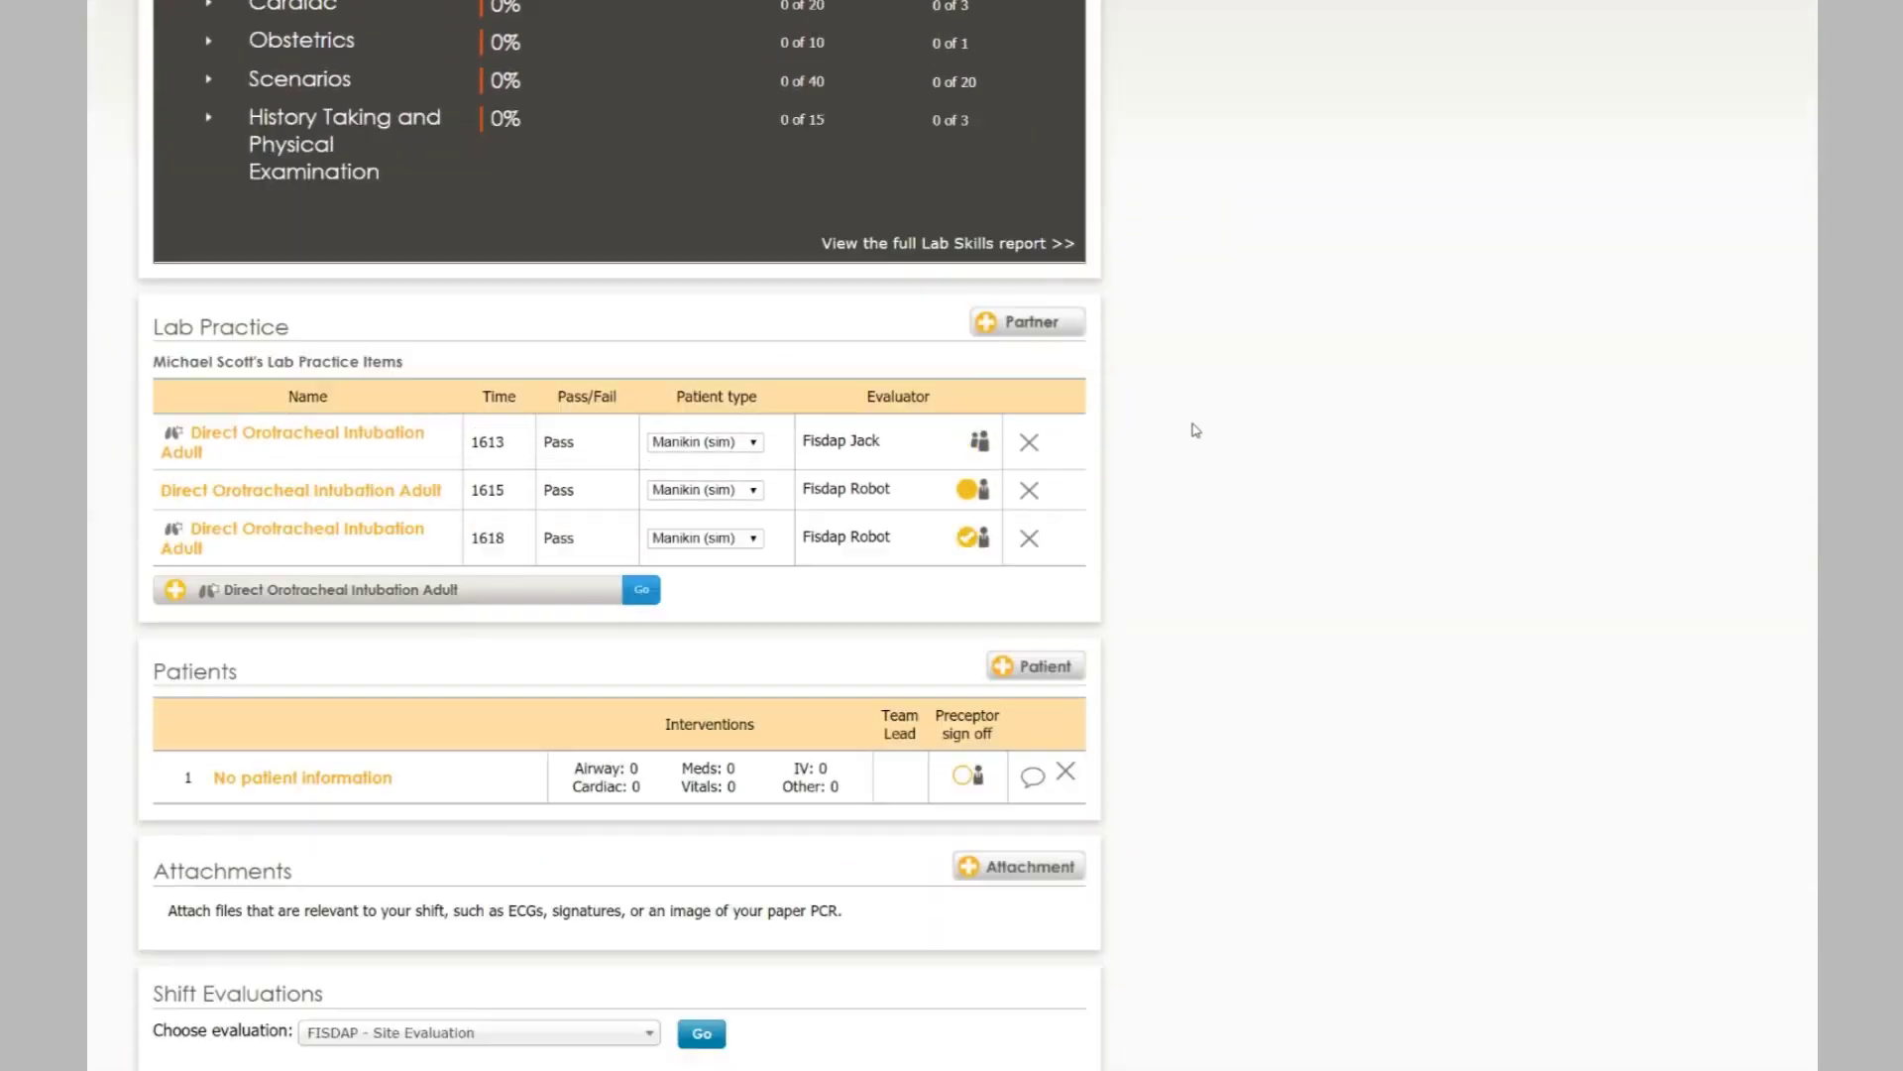
pyautogui.scroll(4, 1195, 431)
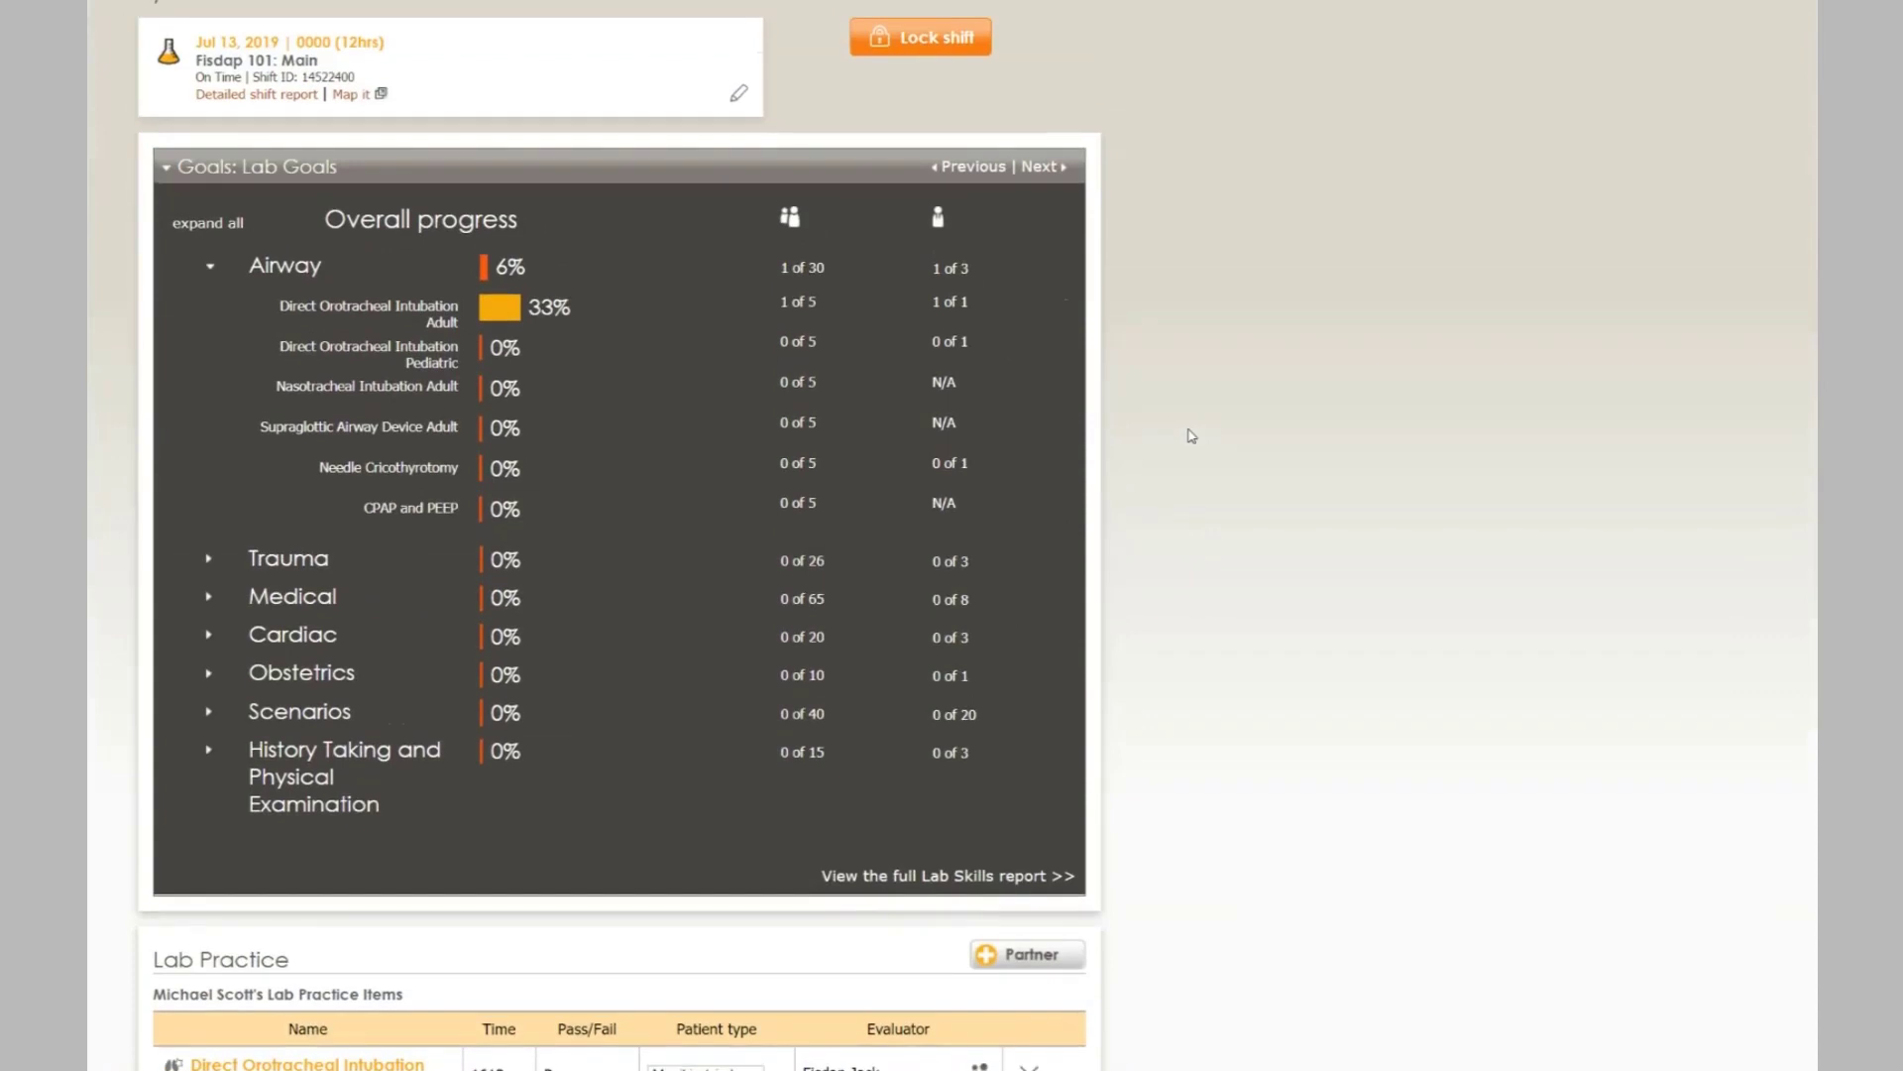